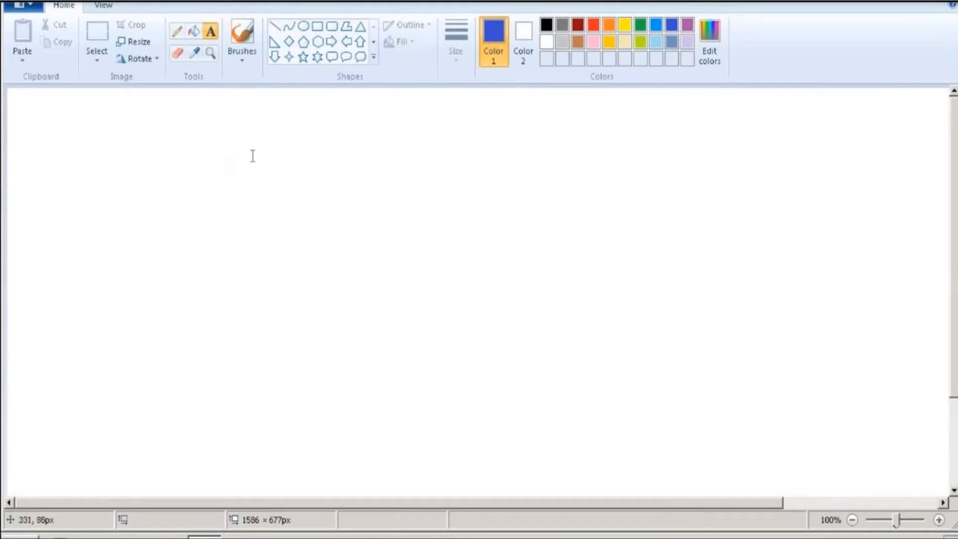
- Add a text block near the canvas's upper-left area with the heading "Accounting" and the line "FD01,FD02,FD03" below it
click(122, 153)
text(Accounting)
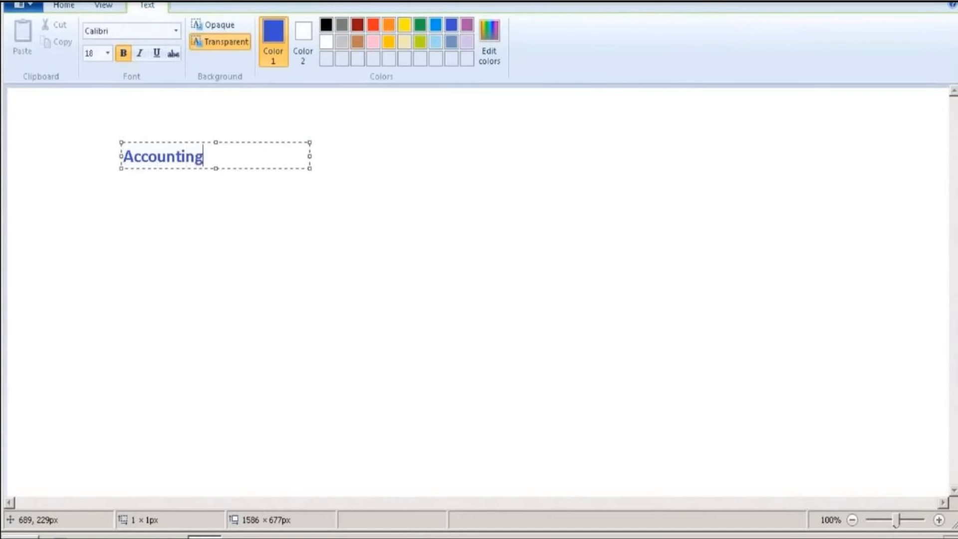
key(Return)
text(FD)
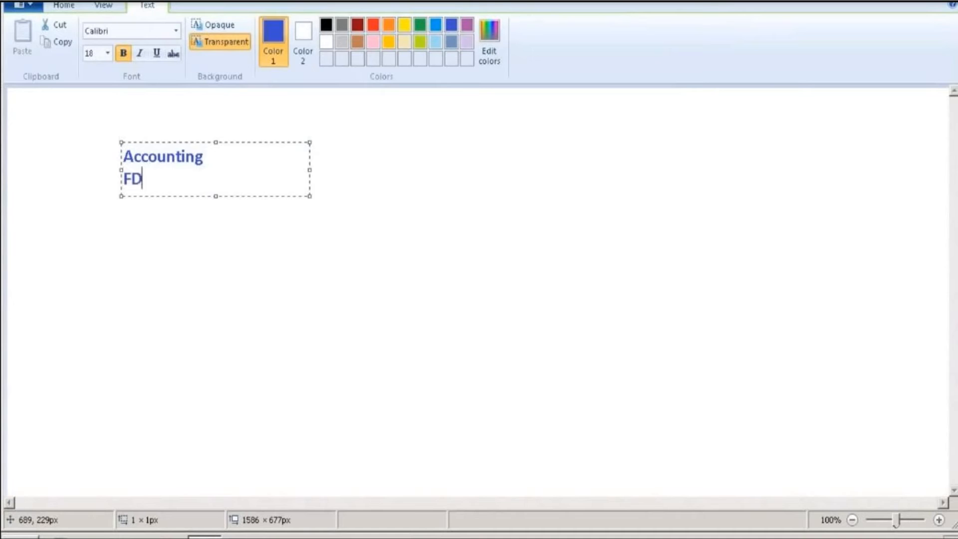
text(O)
key(BackSpace)
text(01,FD03)
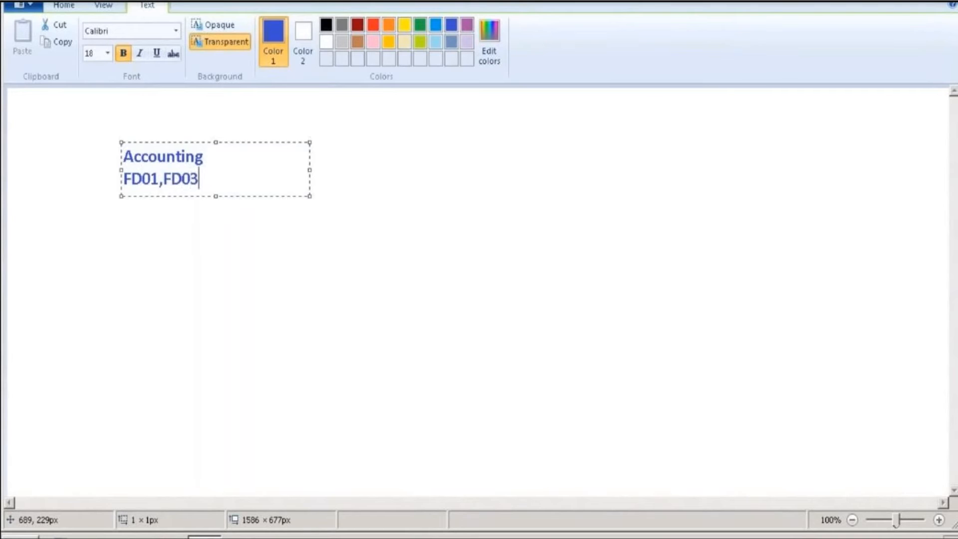
key(BackSpace)
text(2,FD03)
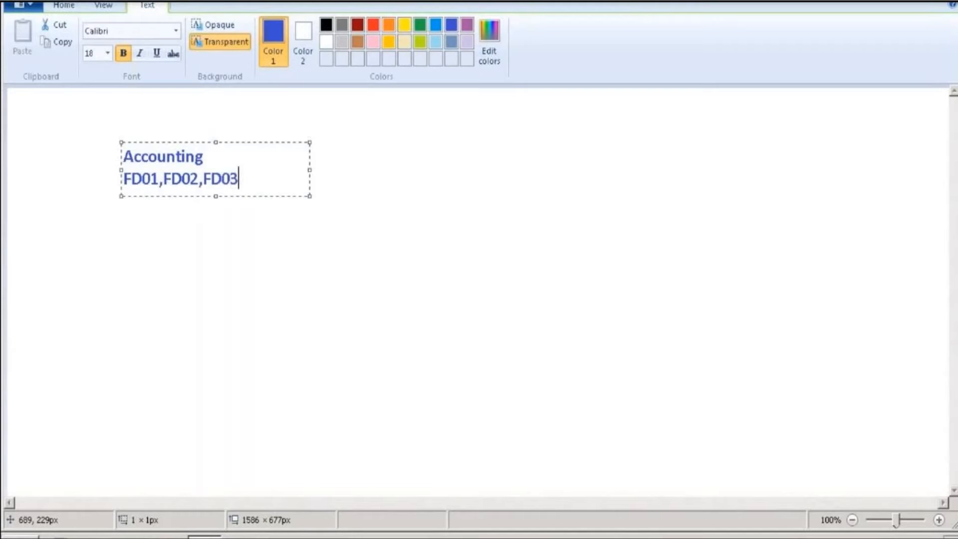
- Continue the text block with the heading "Purchasing" and the line "MK01,MK02,MK03" below it
key(Return)
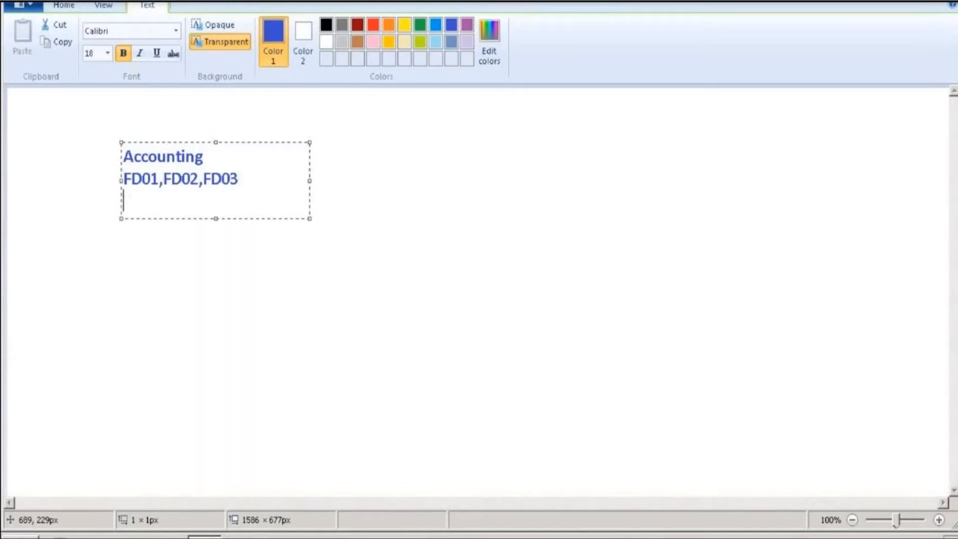
text(pR)
key(BackSpace)
key(BackSpace)
text(Purchasing)
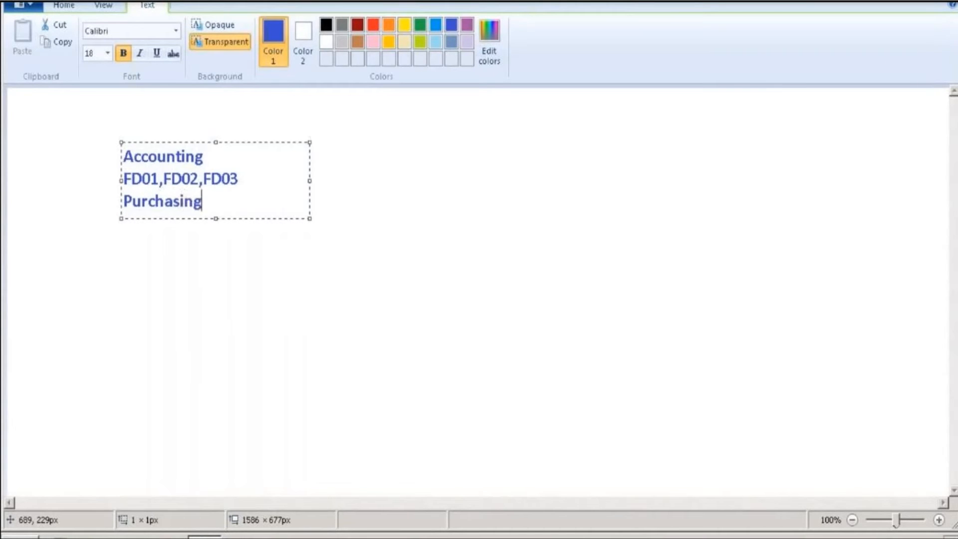
key(Return)
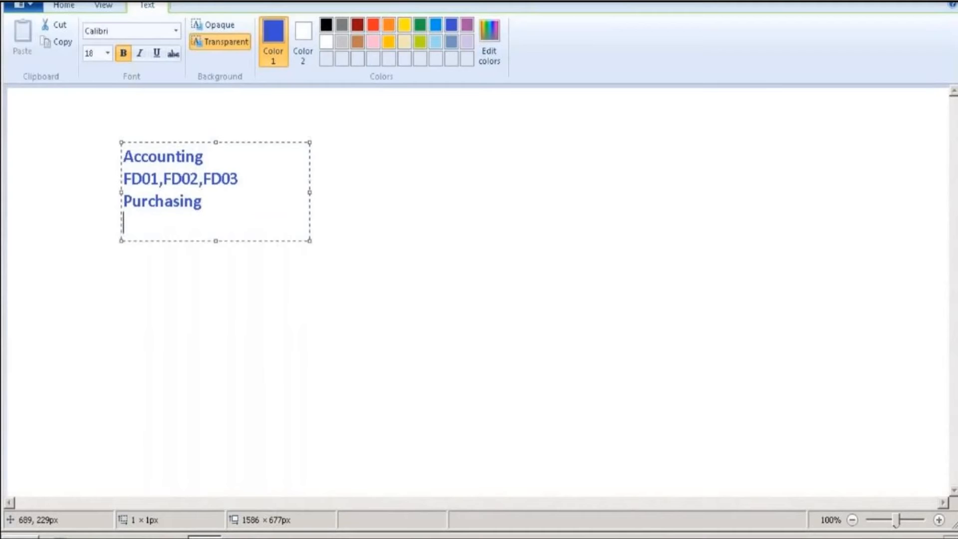
text(MK01)
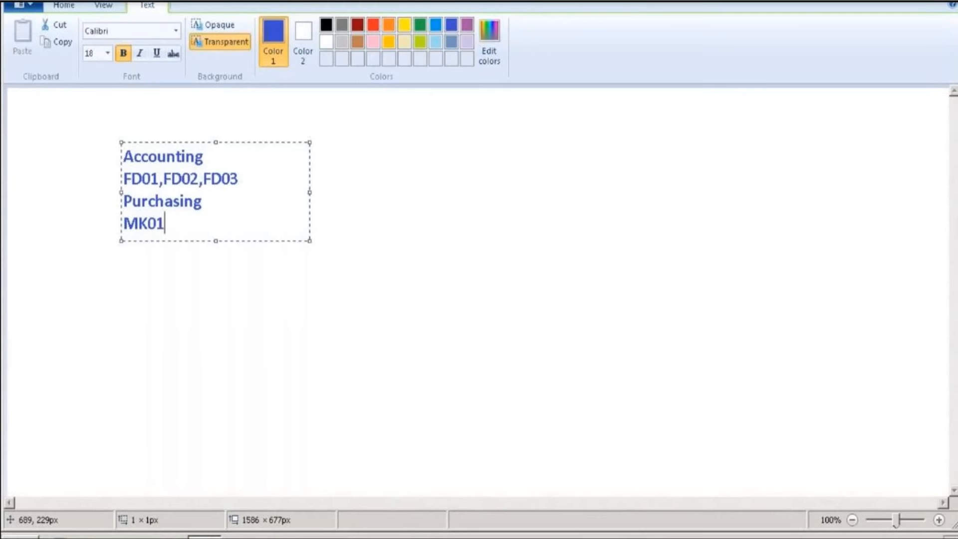
text(,MK02,M)
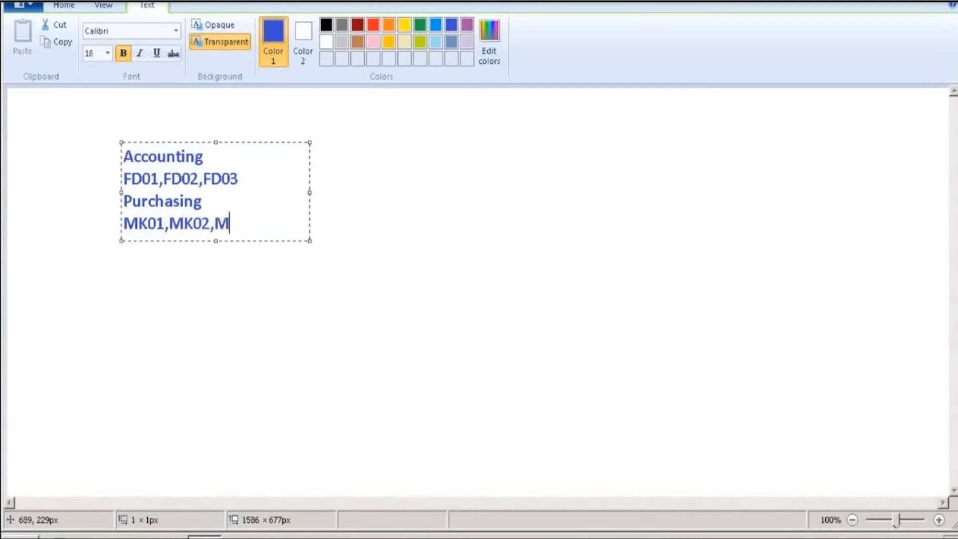
text(K03)
- Add the heading "Sales" to the text block, followed by "V-03", "V-04" and "VD01" on separate lines
key(Return)
text(Sa)
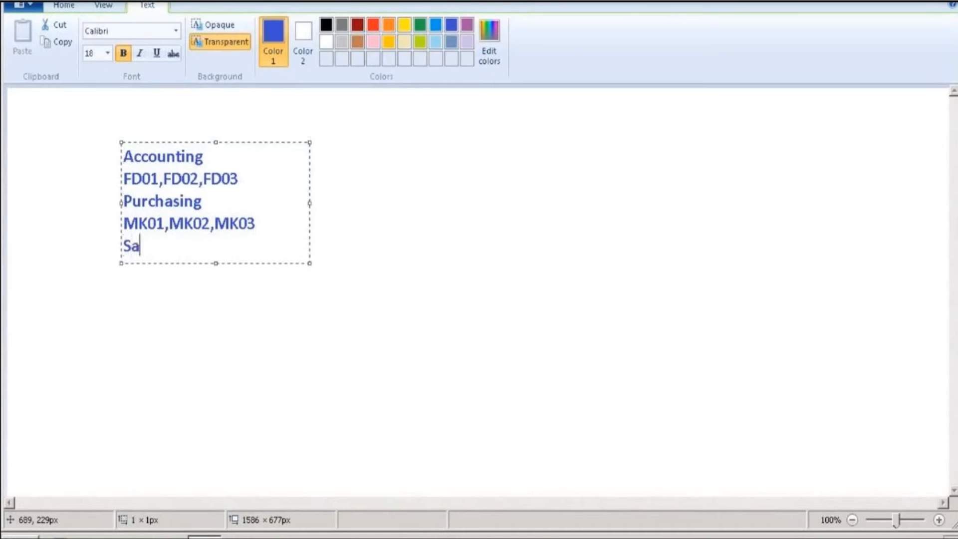
text(les)
key(Return)
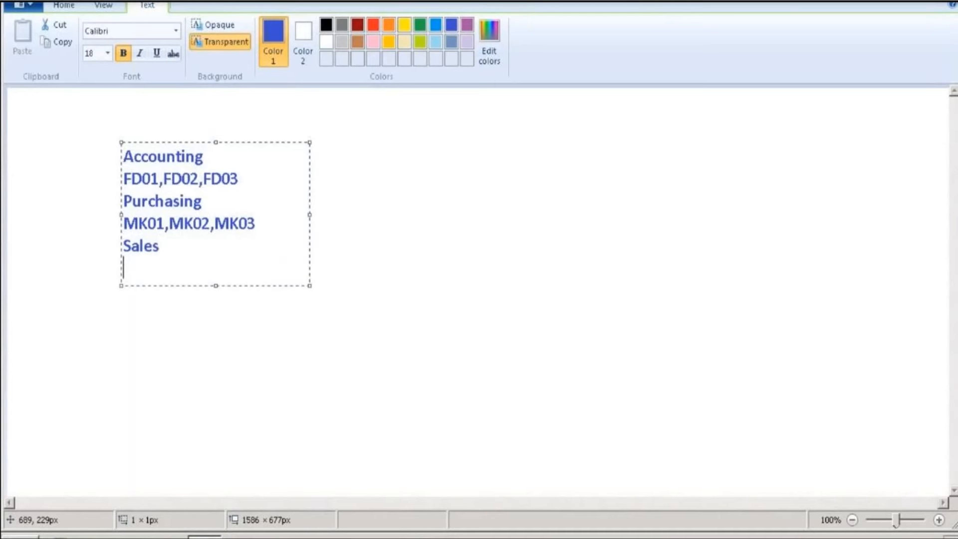
text(V-03)
key(Return)
text(V-)
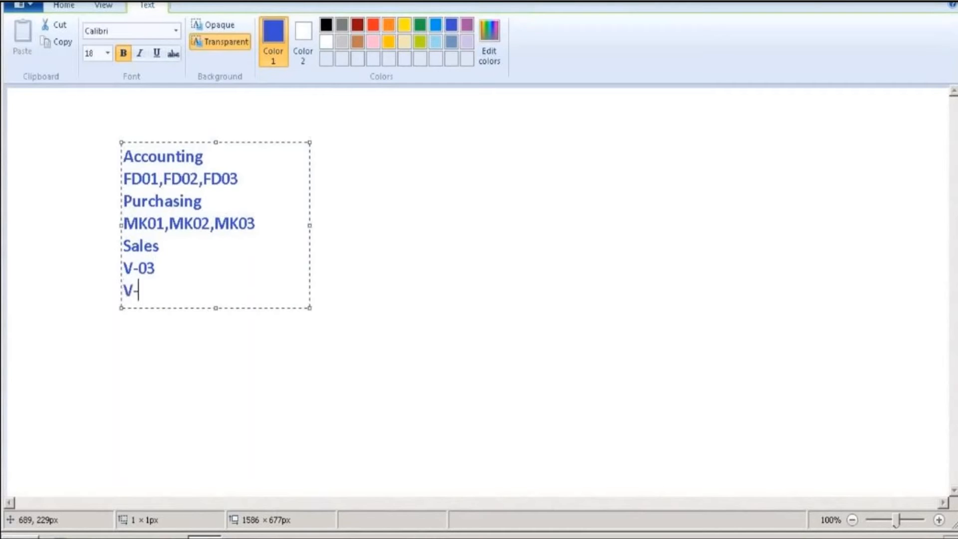
text(04)
key(Return)
text(VD01)
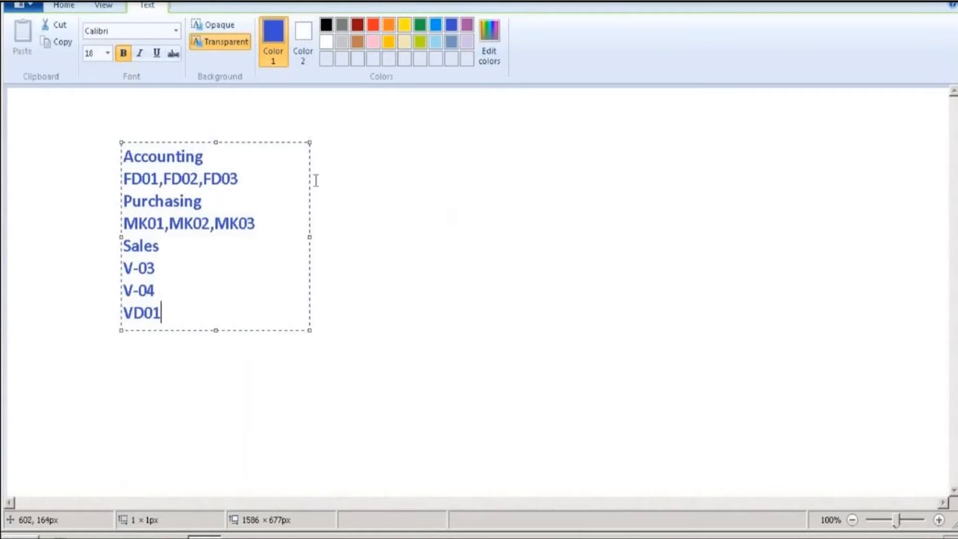
- Finish the list and place a new text box in the middle of the canvas, level with "Accounting"
click(425, 162)
click(424, 162)
text(mAINTAIN BUSINESS O)
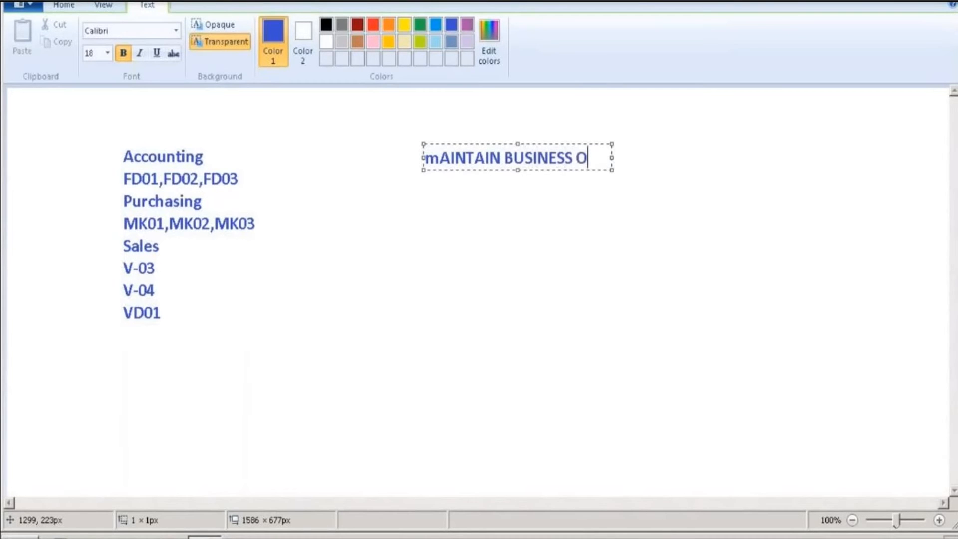
key(BackSpace)
key(BackSpace)
key(BackSpace)
key(BackSpace)
key(BackSpace)
key(BackSpace)
key(BackSpace)
key(BackSpace)
key(BackSpace)
key(BackSpace)
key(BackSpace)
key(BackSpace)
key(BackSpace)
key(BackSpace)
key(BackSpace)
key(BackSpace)
key(BackSpace)
key(BackSpace)
key(BackSpace)
text(m)
key(BackSpace)
- Enter "Maintain business partner" in the new text box and widen the box to fit the text on one line
text(M)
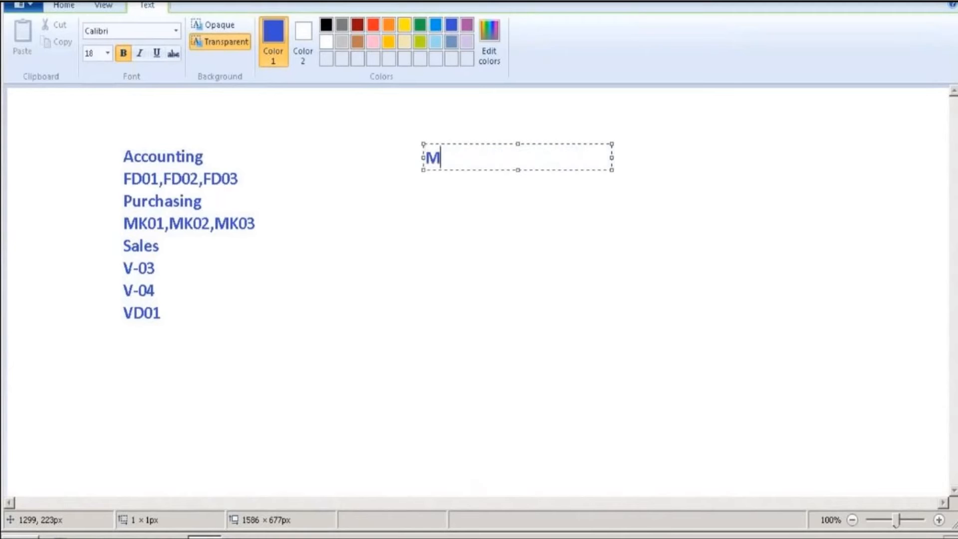
text(aintai)
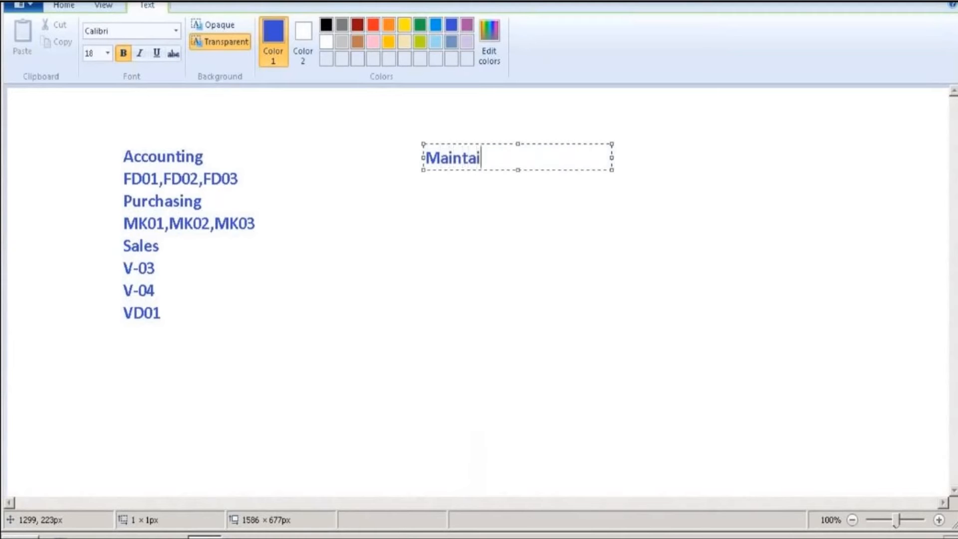
text(n business pat)
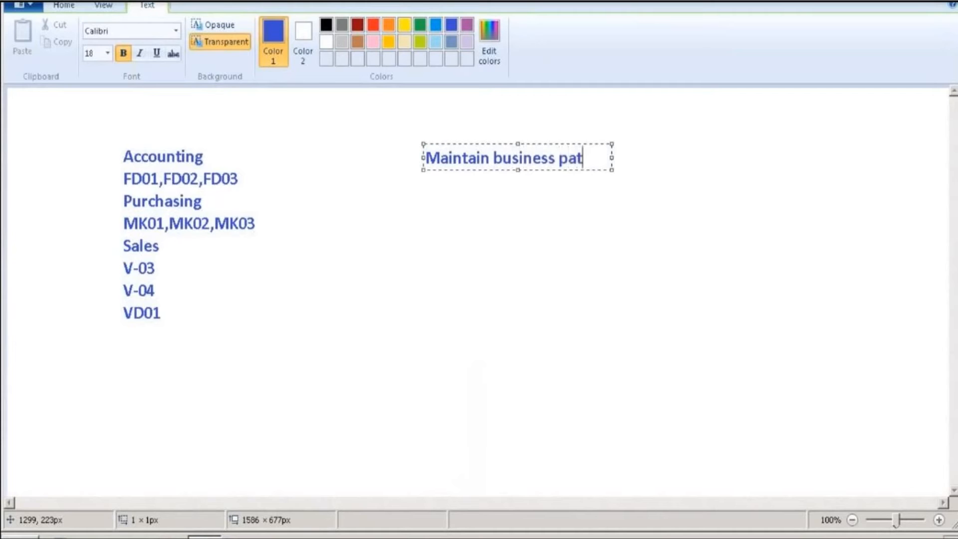
key(BackSpace)
text(rtner)
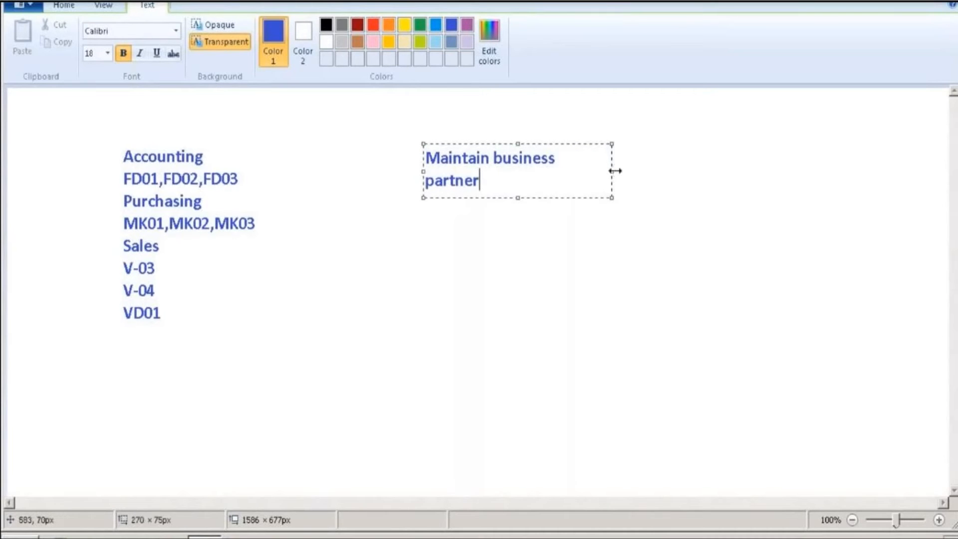
drag(614, 170, 654, 164)
click(656, 160)
click(657, 160)
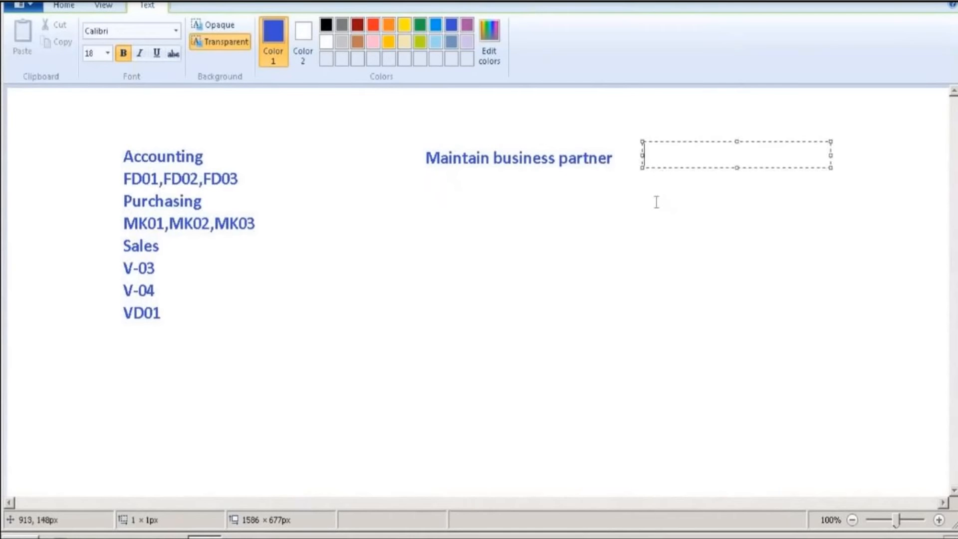
click(656, 202)
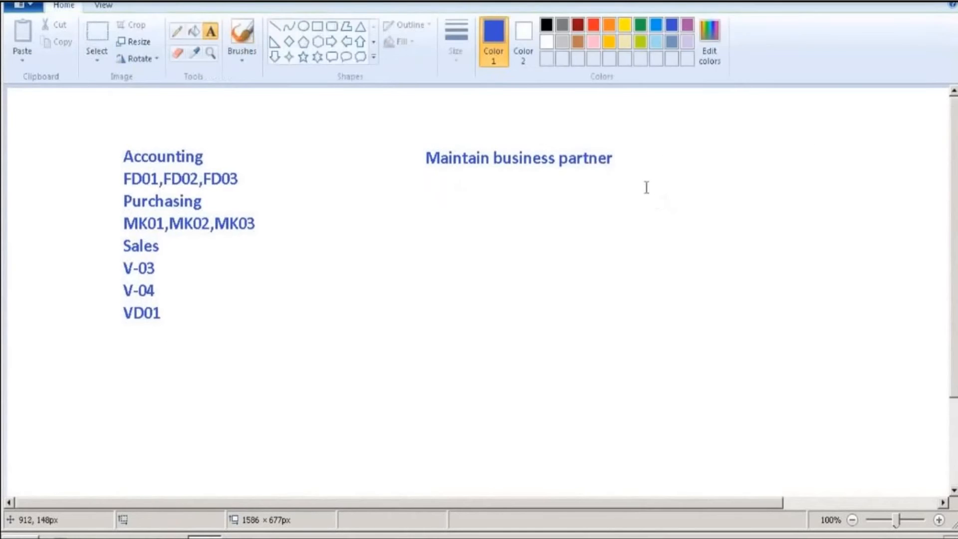
- Add a third text block to the right of "Maintain business partner" reading "Creating vendor/customer"
click(665, 157)
text(Cre)
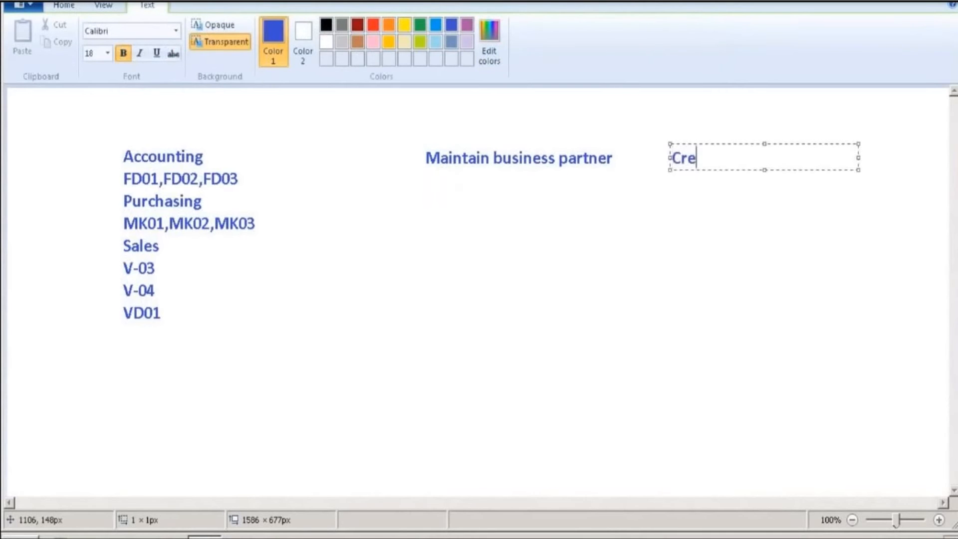
text(ating vendor/customer)
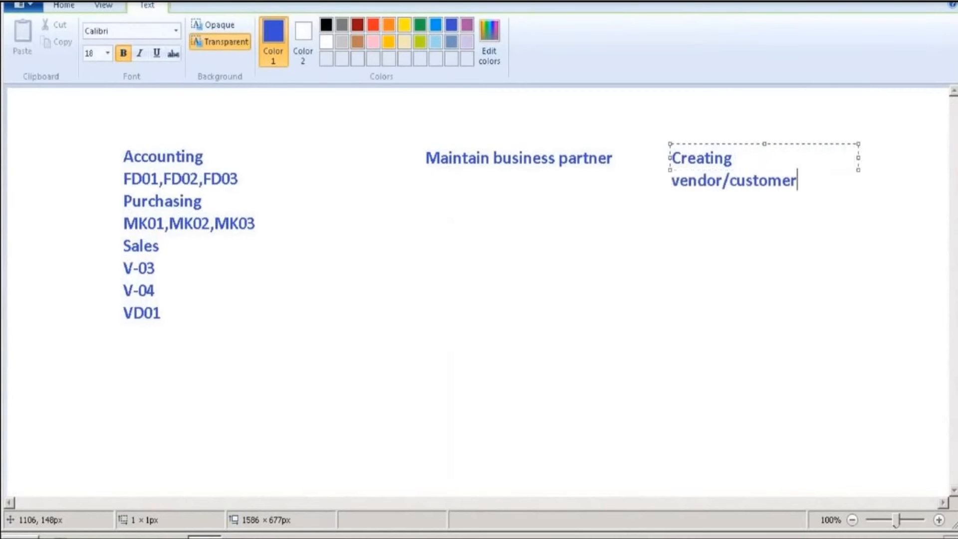
- Add the line "to assign customer no to vendor no" below "Creating vendor/customer"
key(Return)
text(to assoi)
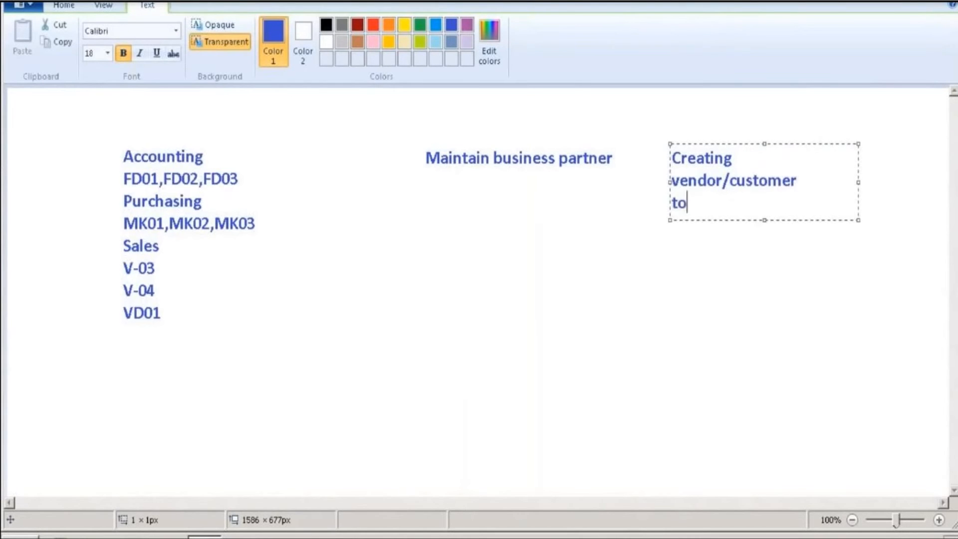
key(BackSpace)
key(BackSpace)
text(ign)
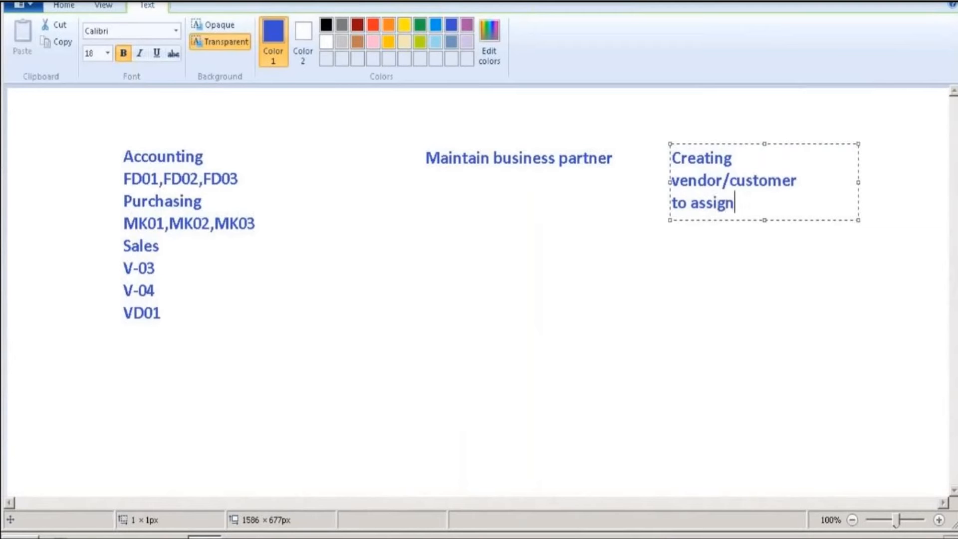
text( customer no t)
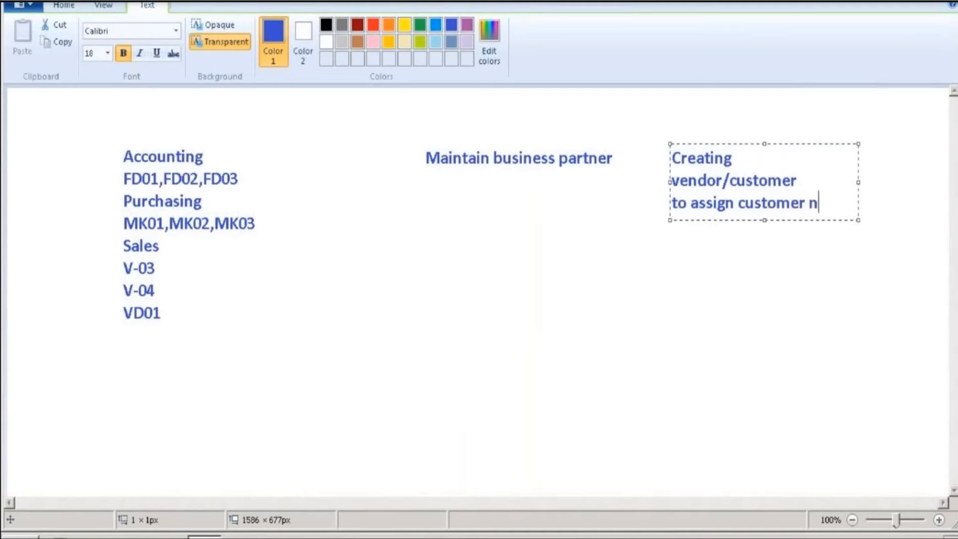
text(o ven)
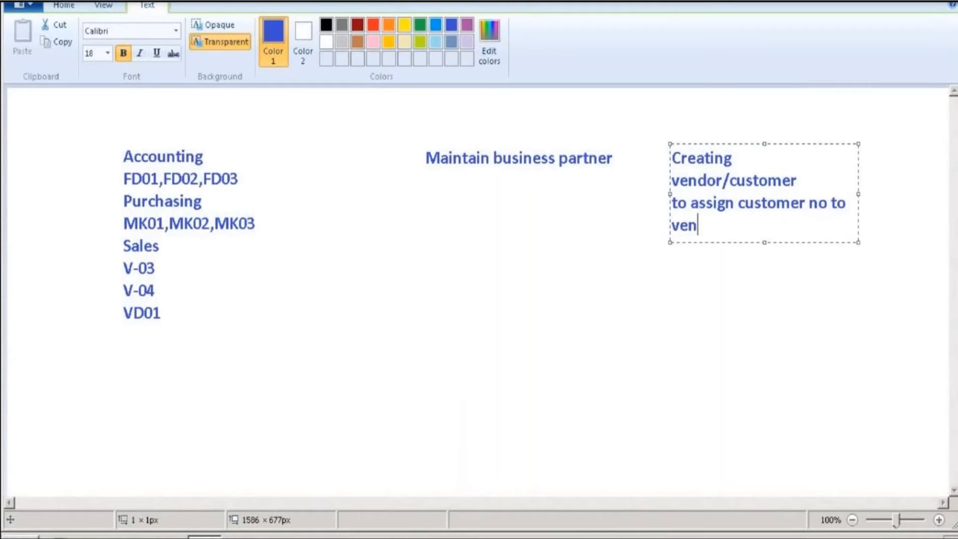
text(dor no)
- Add the line "Display customer number" and widen the text box so each entry fits on one line
key(Return)
text(Display cust)
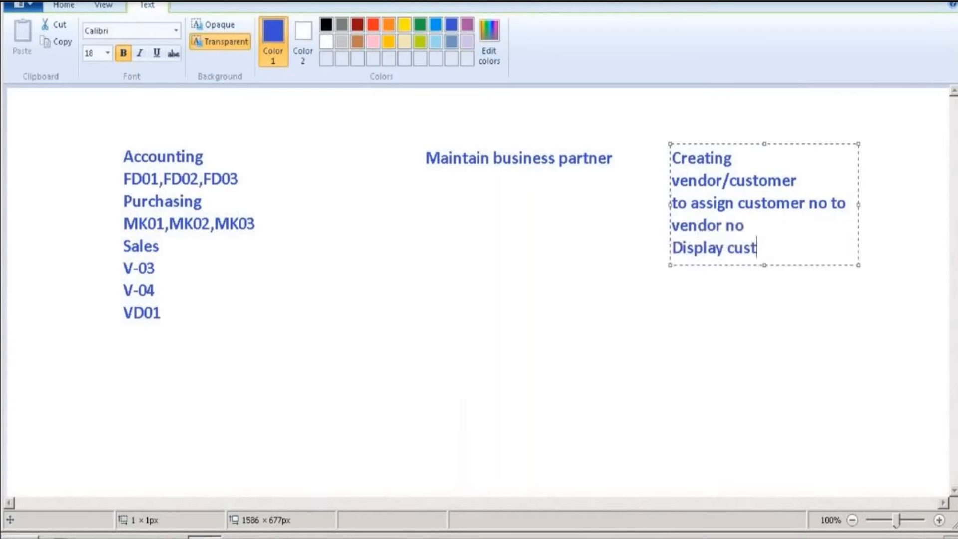
text(omer n)
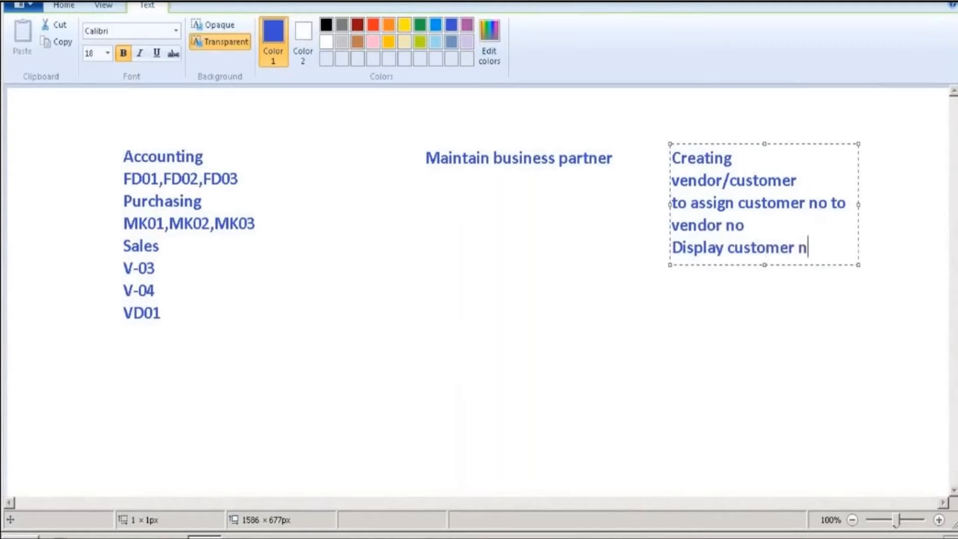
text(umber)
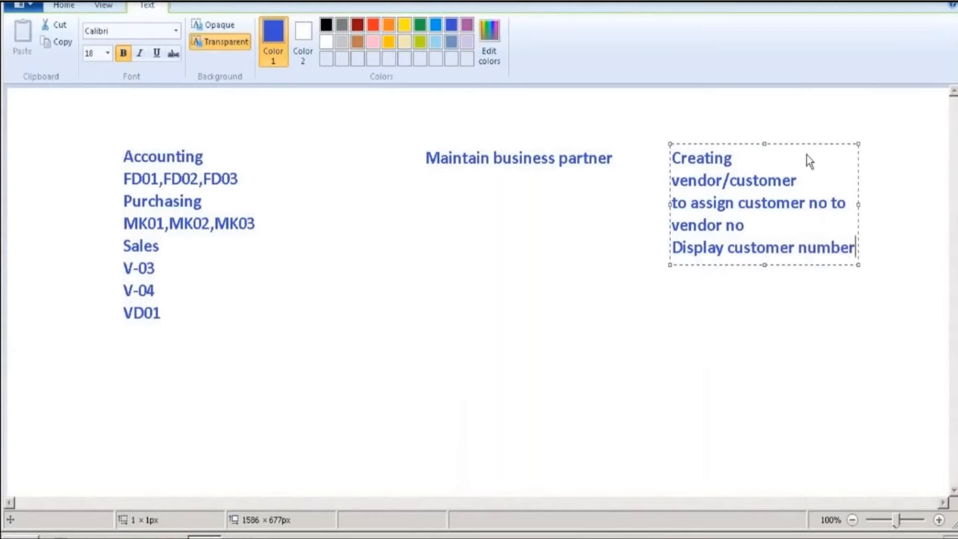
drag(857, 204, 919, 204)
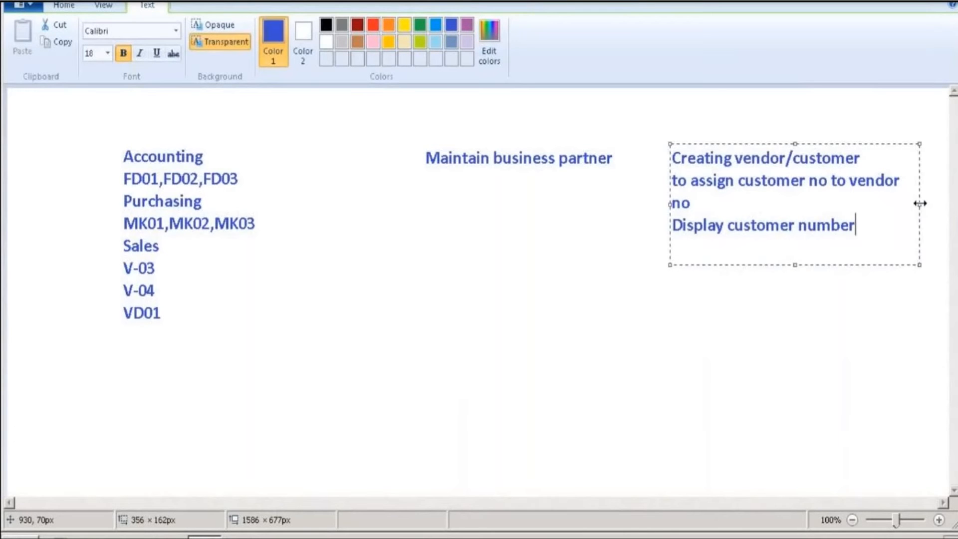
drag(919, 203, 927, 203)
click(709, 324)
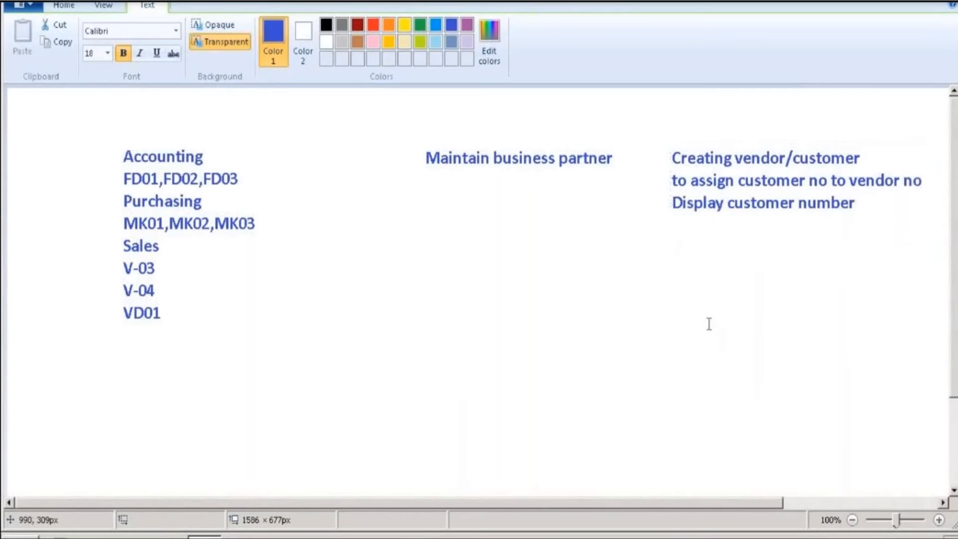
- Place the separate text "XD01" a little below "Display customer number"
click(675, 255)
text(XD)
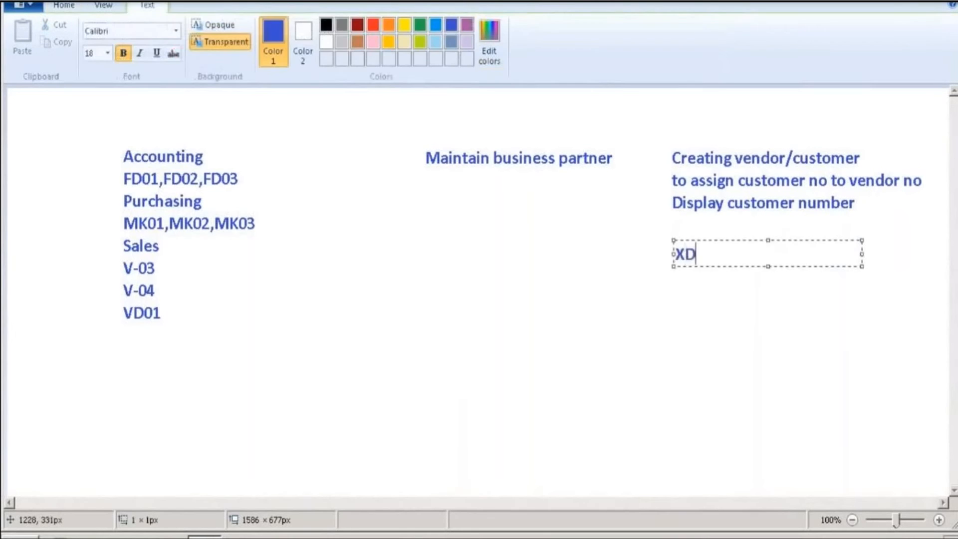
text(01)
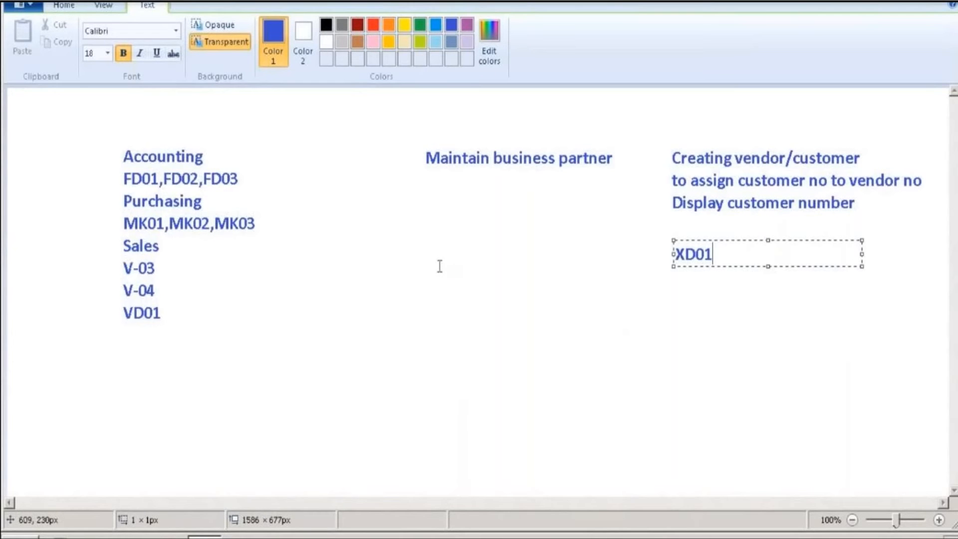
click(446, 269)
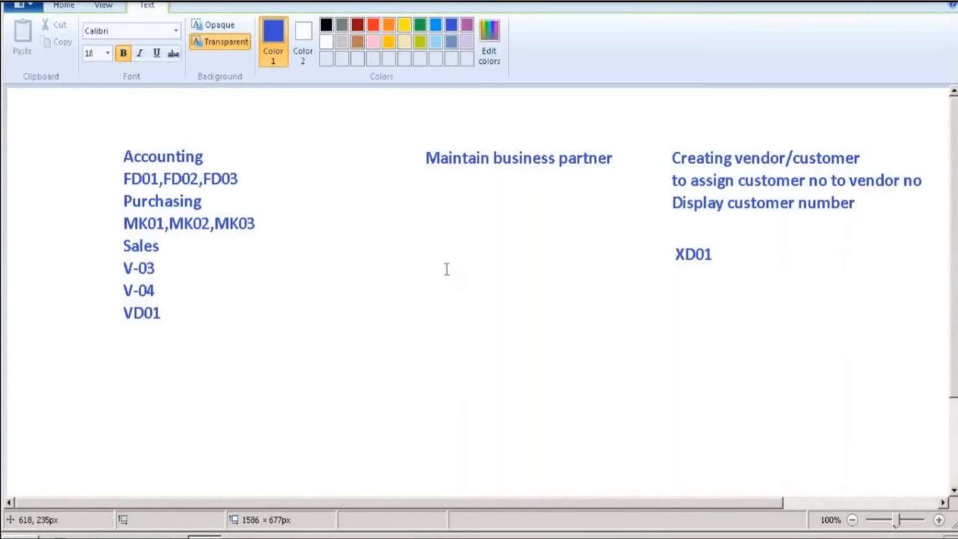
- Add a separate text below "Maintain business partner" reading "Creating vendor and customer"
click(439, 256)
text(Ce)
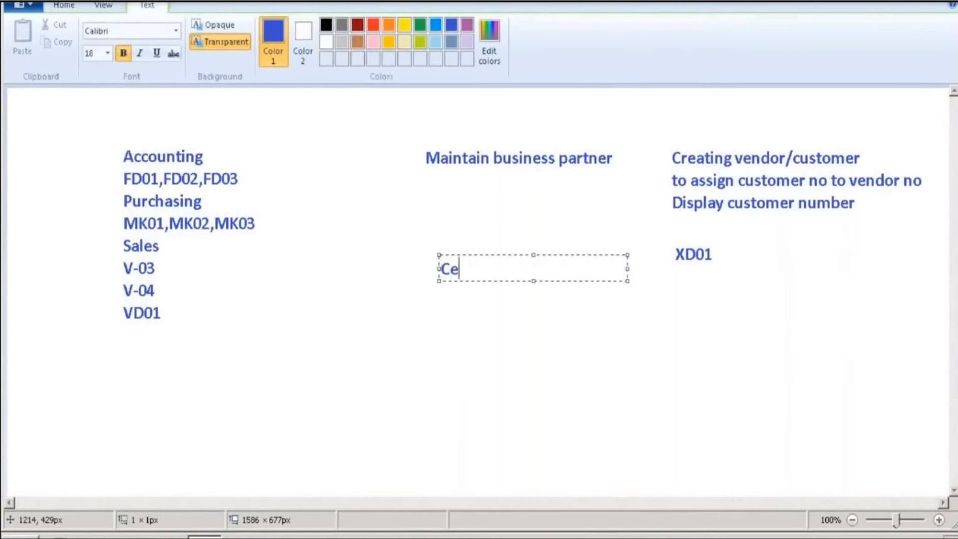
key(BackSpace)
text(reatin)
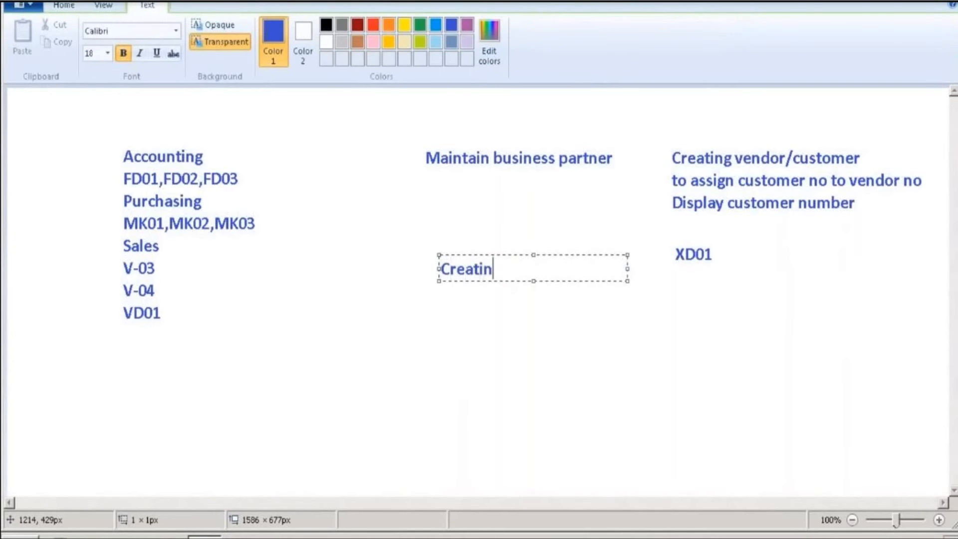
text(g vendo)
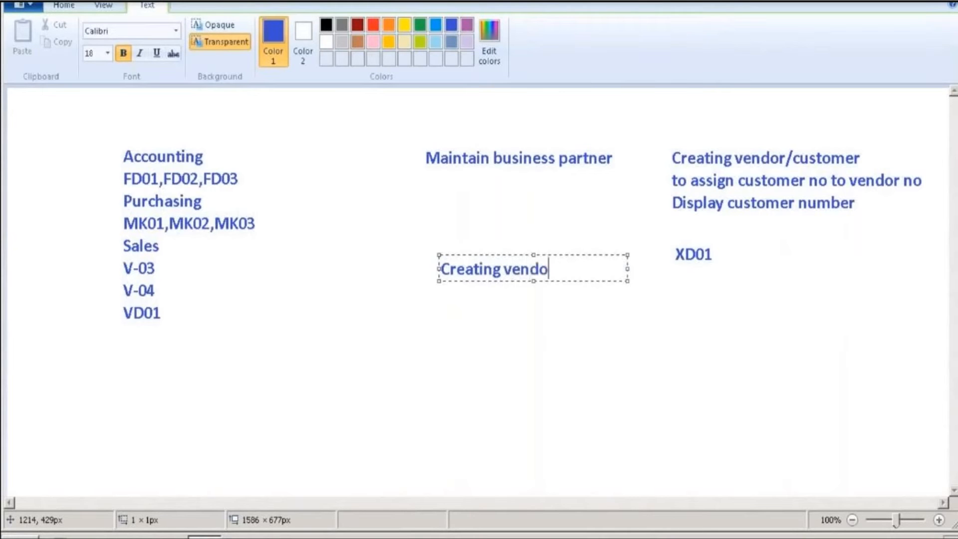
text(r and customer)
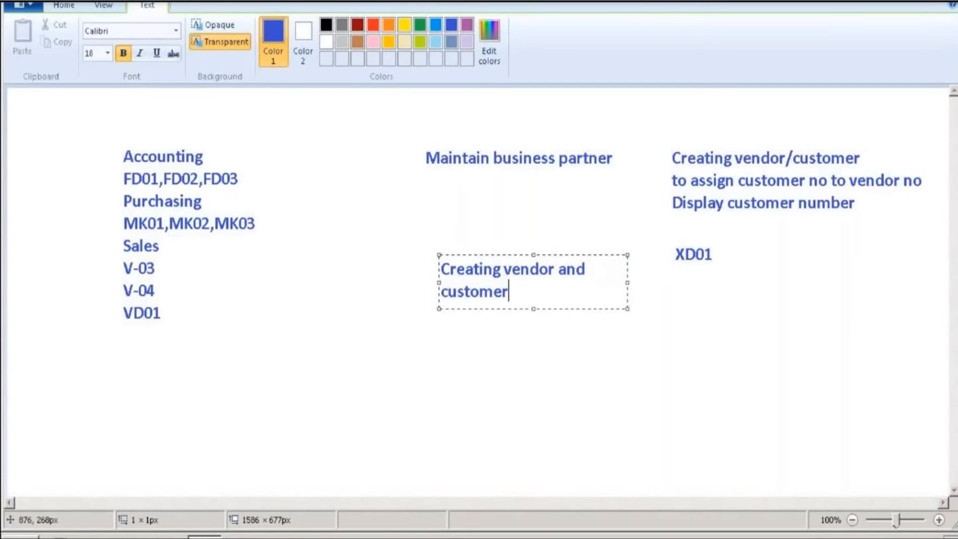
- Place a text block below "XD01" listing "XK02" and "XK03" on consecutive lines without a blank line between them
click(672, 306)
click(672, 306)
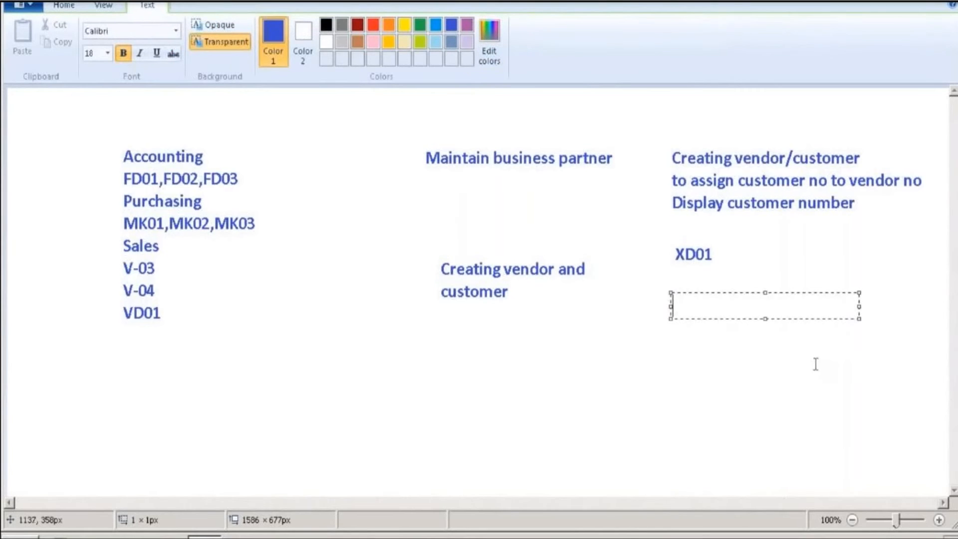
text(XK02)
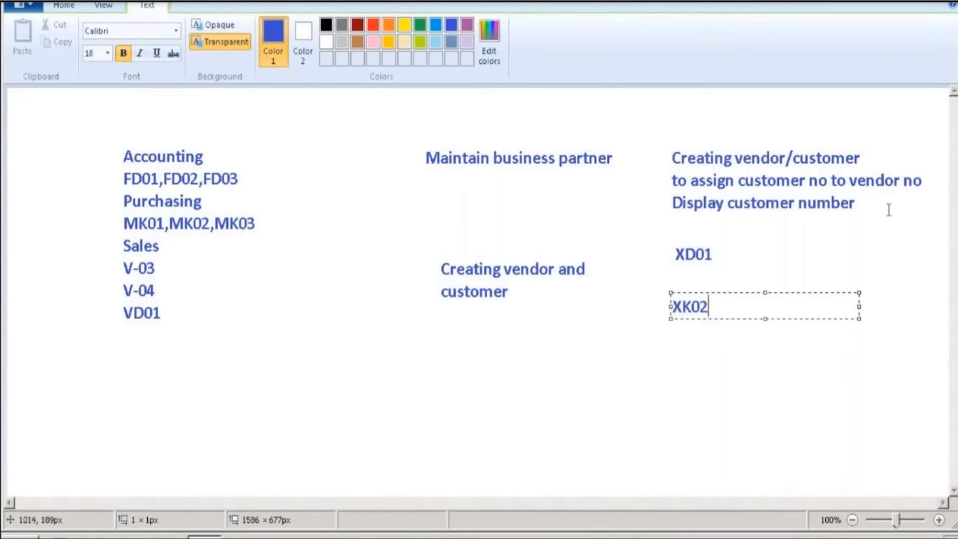
key(Return)
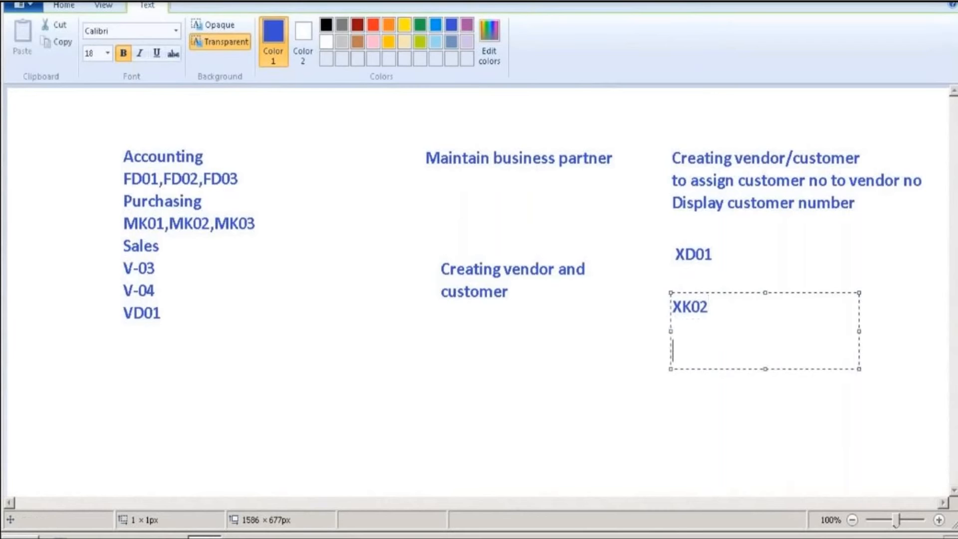
text(XK03)
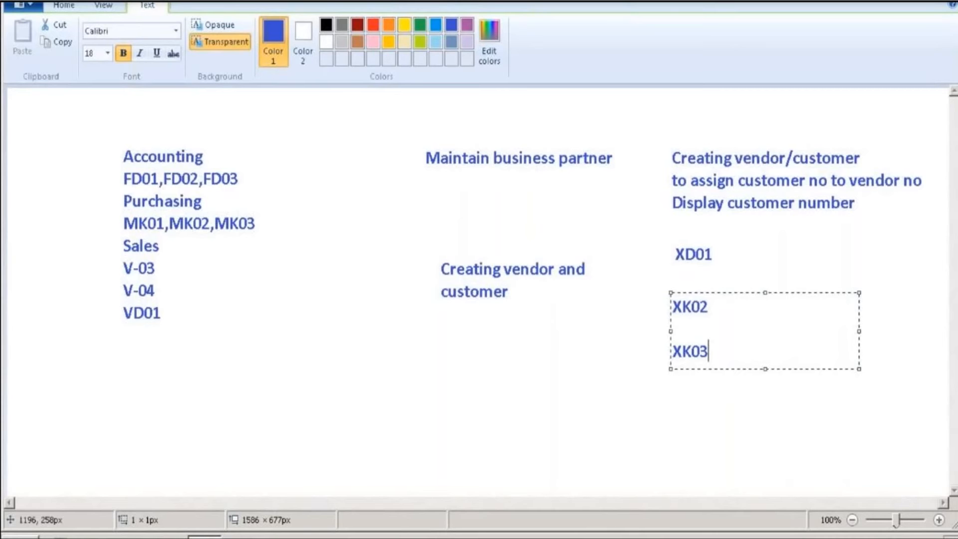
key(Left)
key(Left)
key(Left)
key(Left)
key(BackSpace)
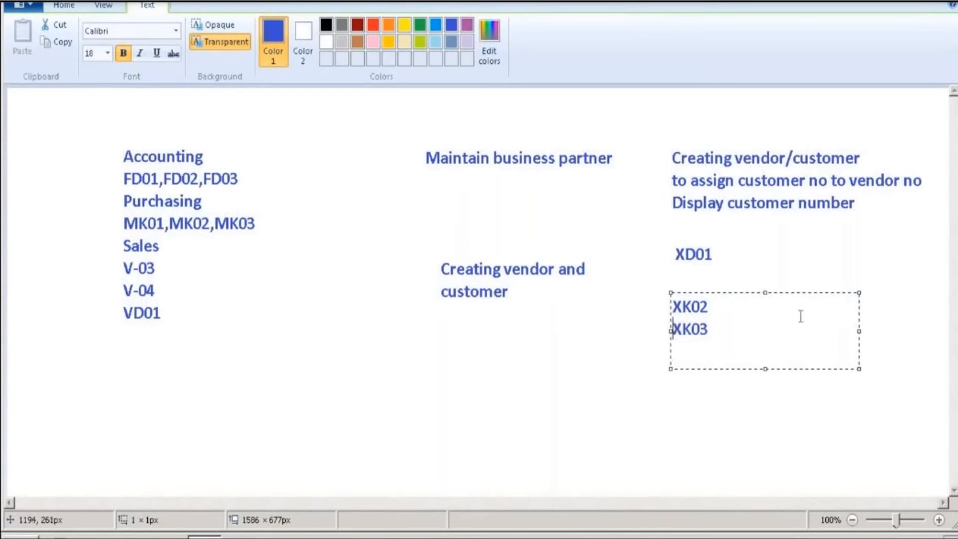
click(427, 387)
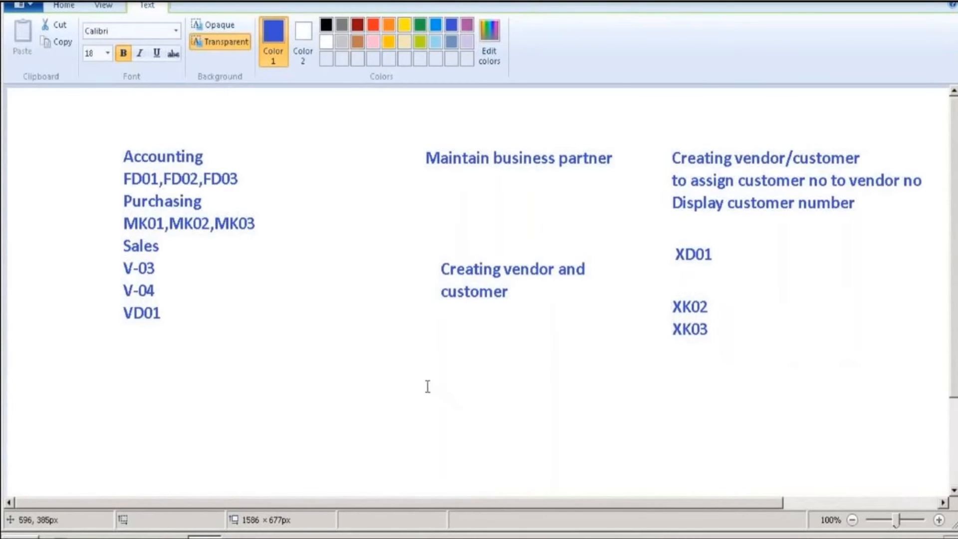
- Start a new text block below "Creating vendor and customer" with the words "Post sales invoices"
click(390, 388)
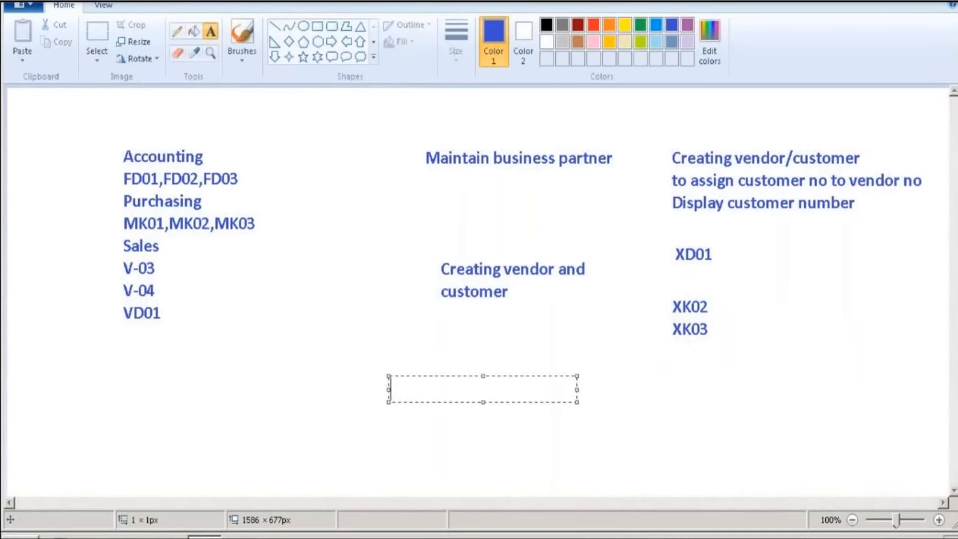
click(347, 367)
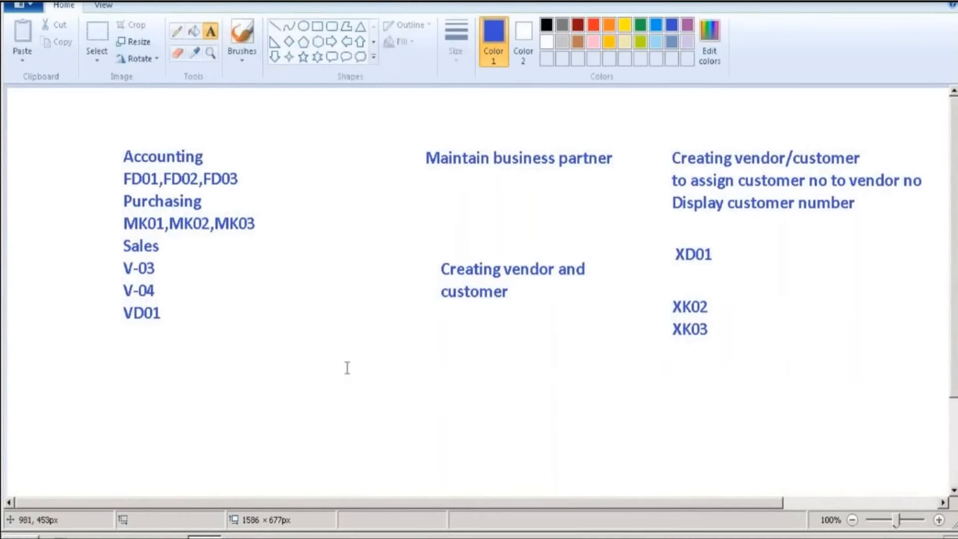
click(378, 382)
text(pOST)
key(BackSpace)
key(BackSpace)
key(BackSpace)
key(BackSpace)
key(BackSpace)
text(P)
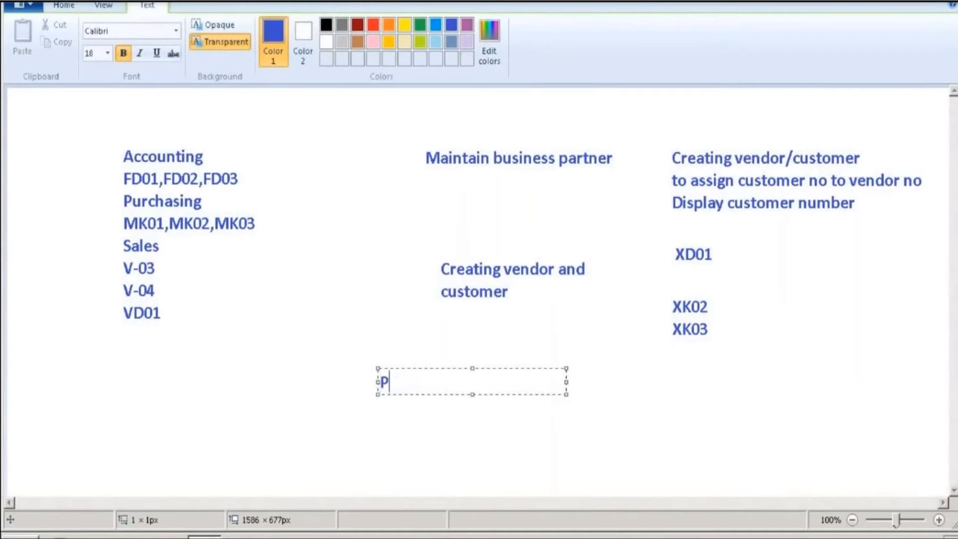
text(ost sal)
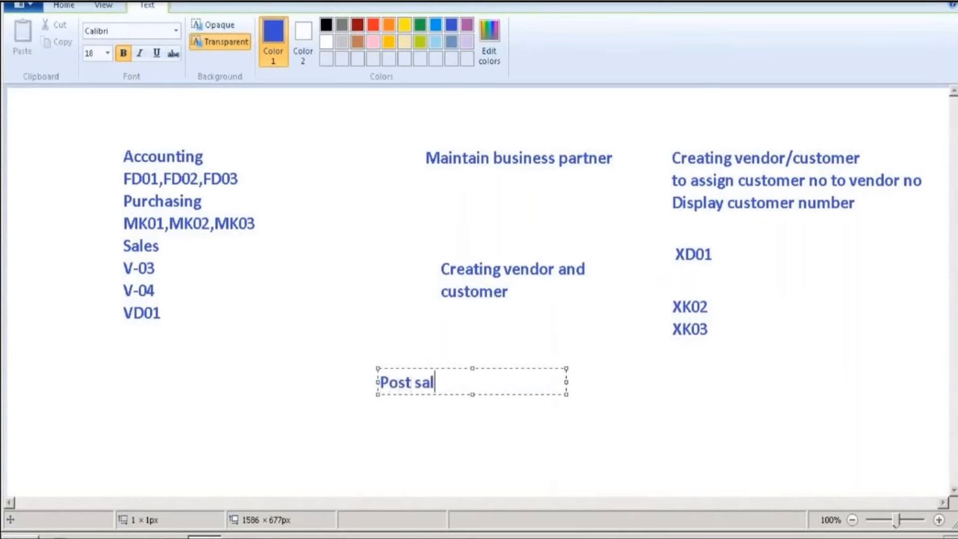
text(es invoices)
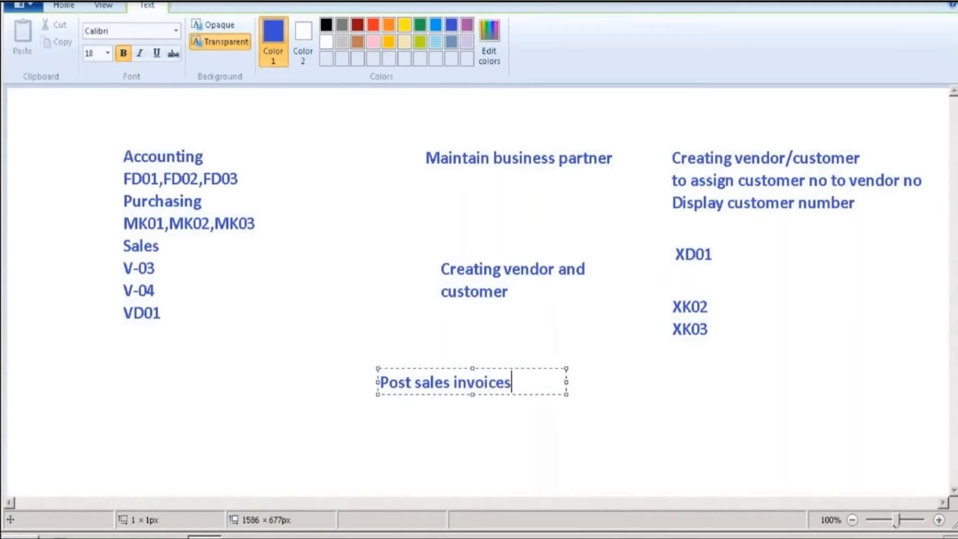
- Extend the "Post sales invoices" entry with "- create outgoing invoices" and widen the text box so it fits on one line
text( - create )
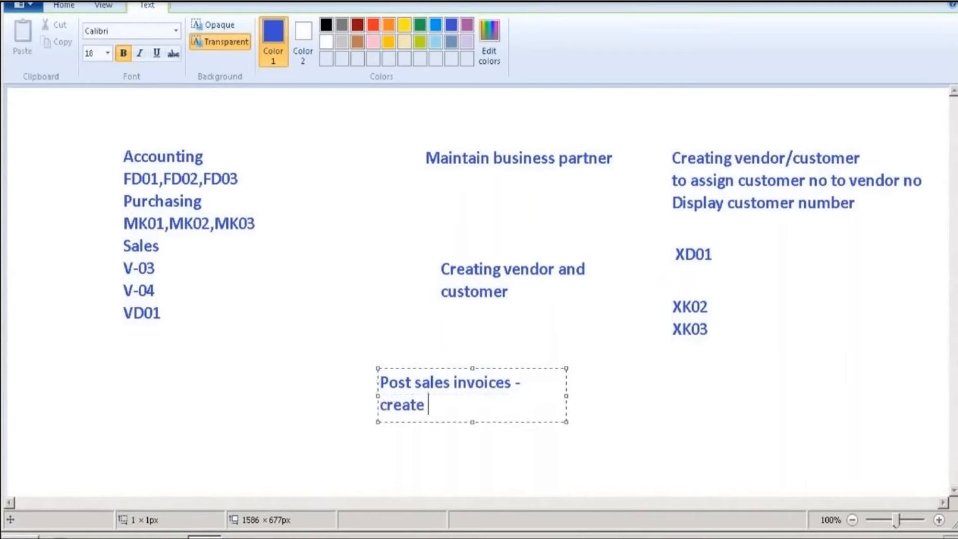
text(outgoing)
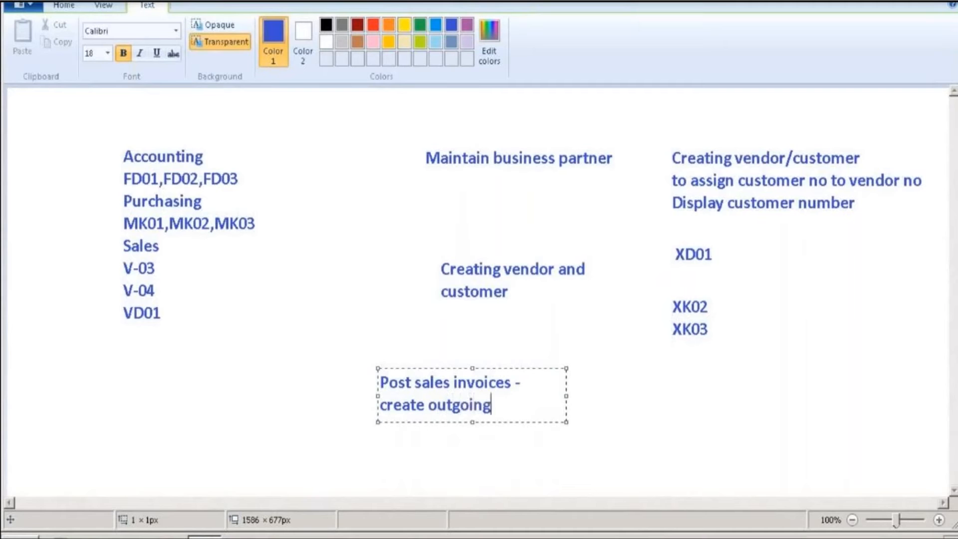
text( invoices)
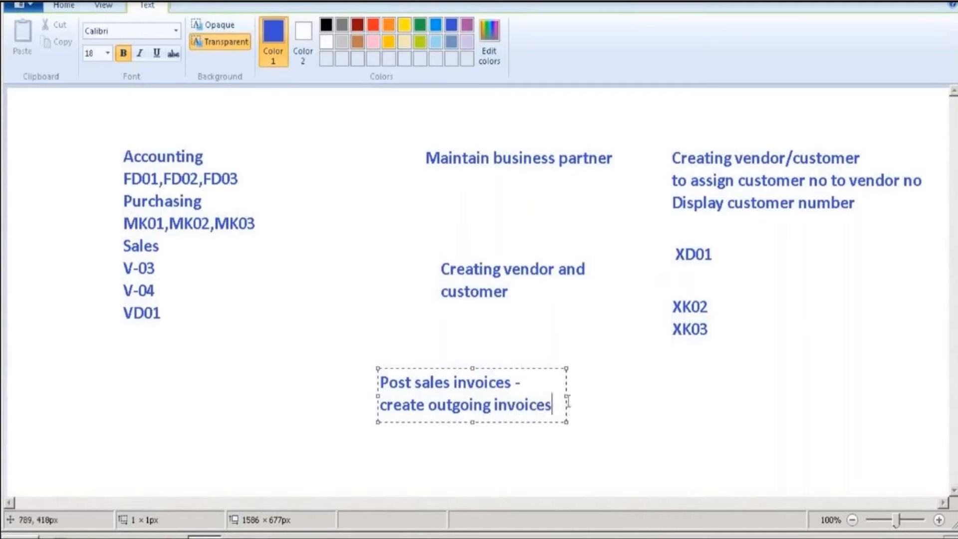
drag(567, 397, 824, 399)
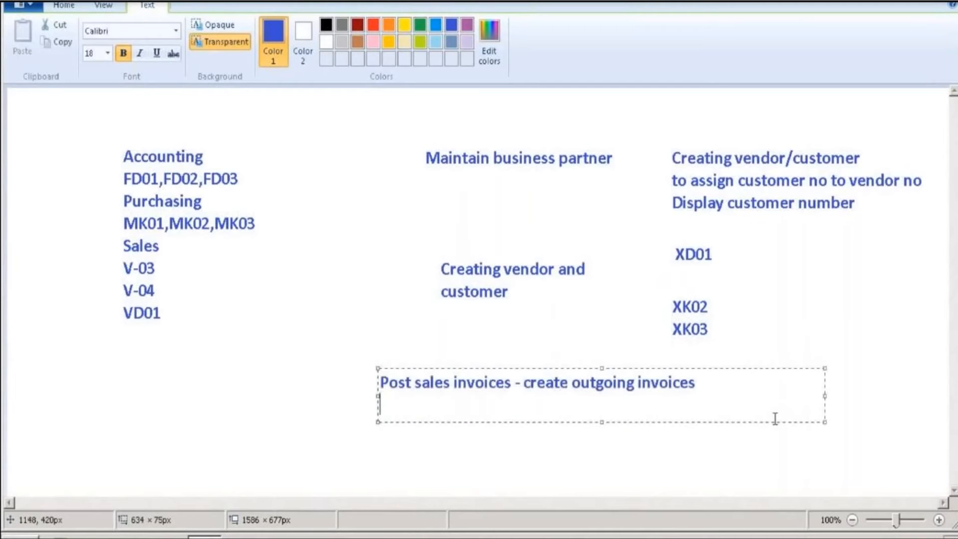
- Add a second line to the invoice text block reading "Post vendor invoices - Create supplier invoices"
text(Post ven)
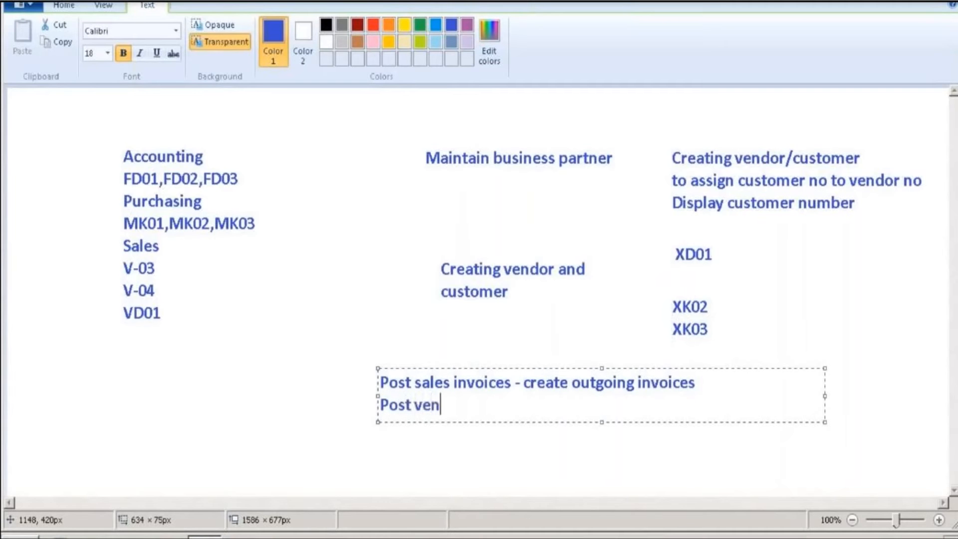
text(dor invoices )
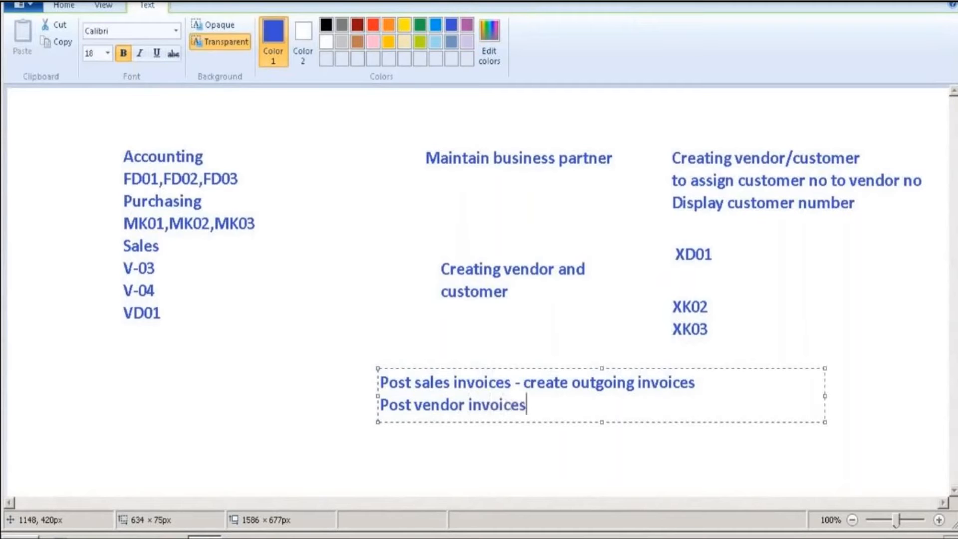
text(- Create suppl)
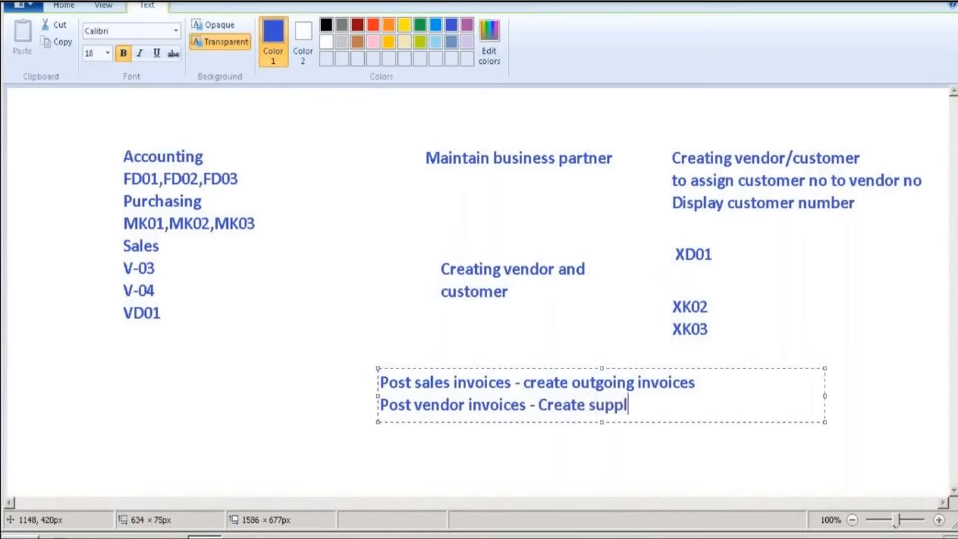
text(ier invoices)
key(Return)
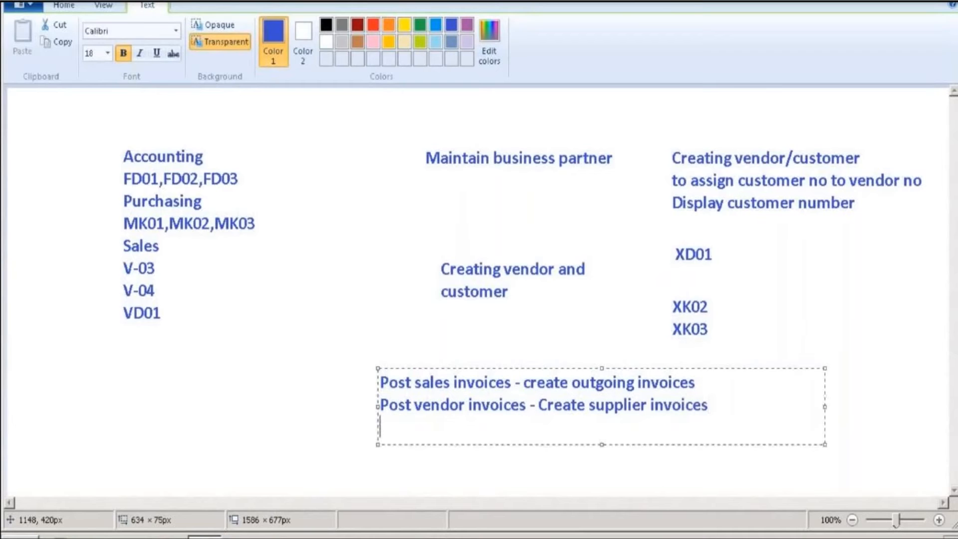
- Add a third line reading "View customer or vendor line item - Manage vendor line item"
text(View customer or ve)
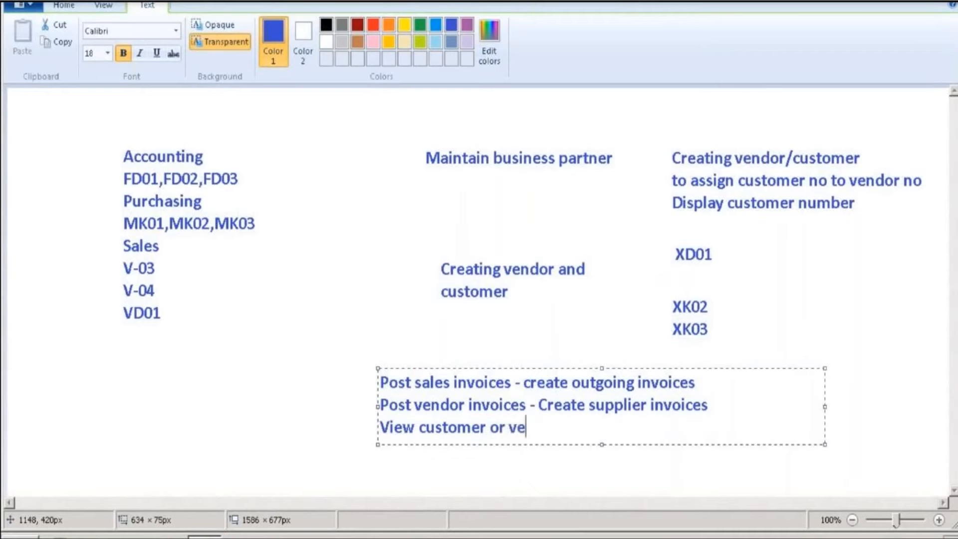
text(ndor lie)
key(BackSpace)
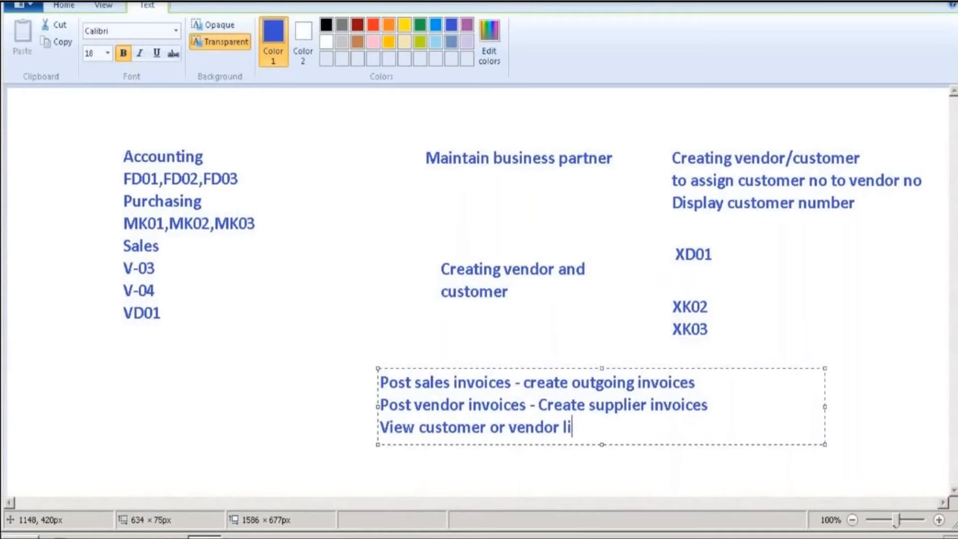
text(ne ita)
key(BackSpace)
text(em -)
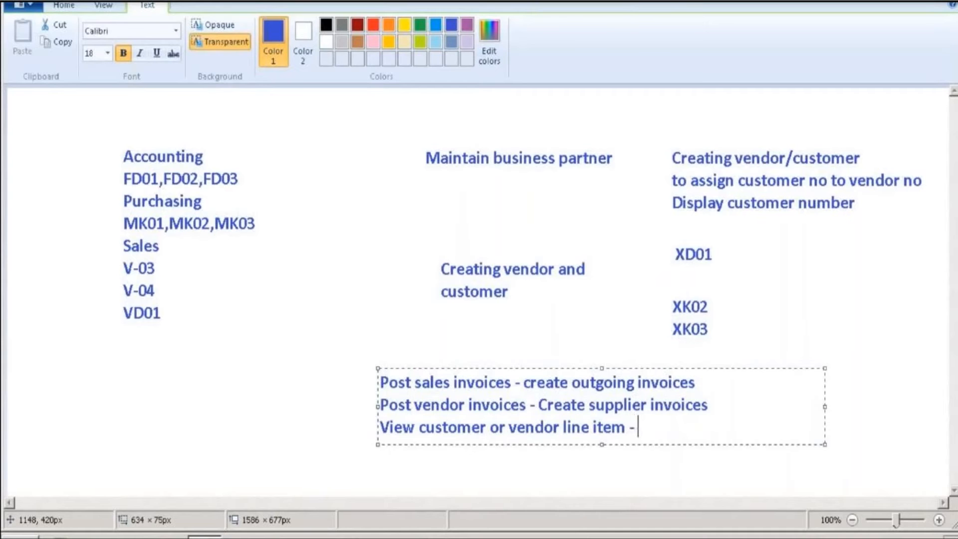
text( Manage ve)
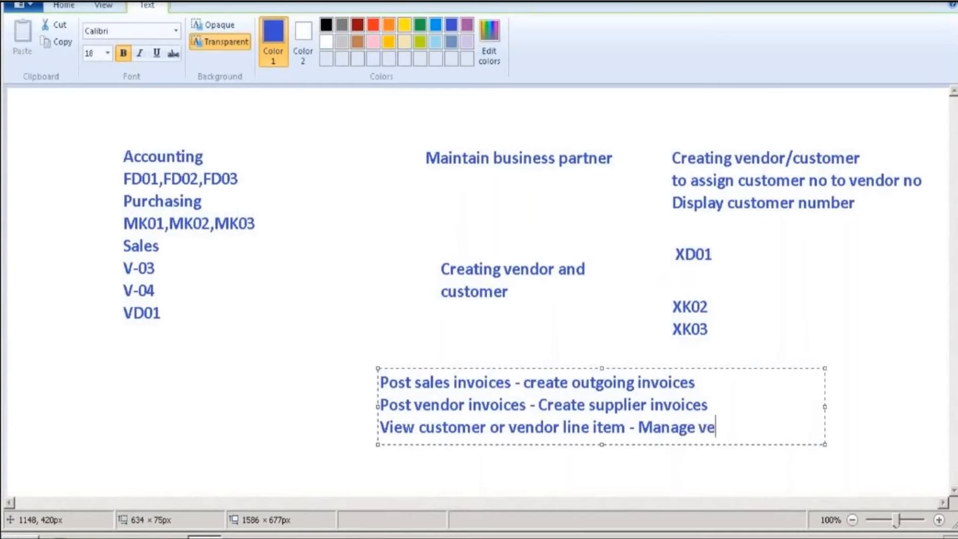
text(ndor line item)
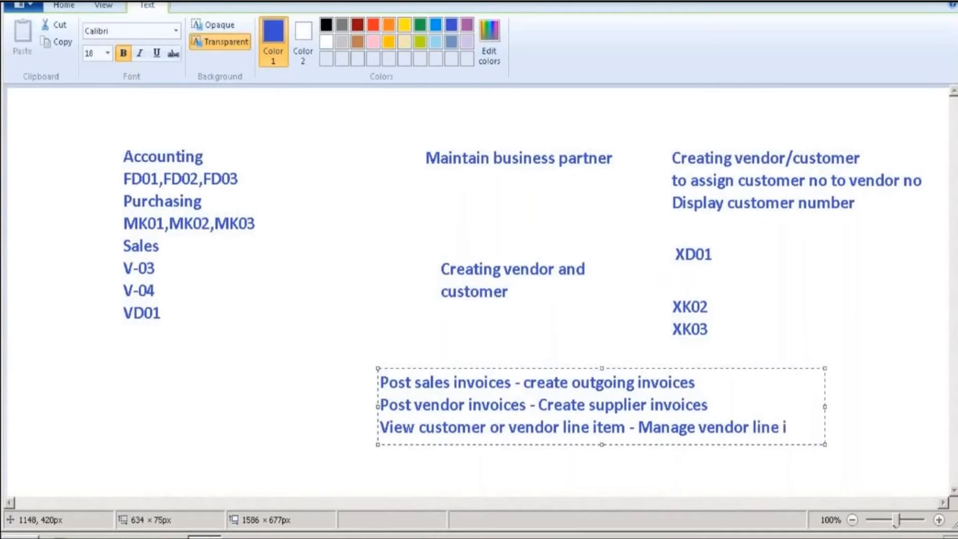
key(Return)
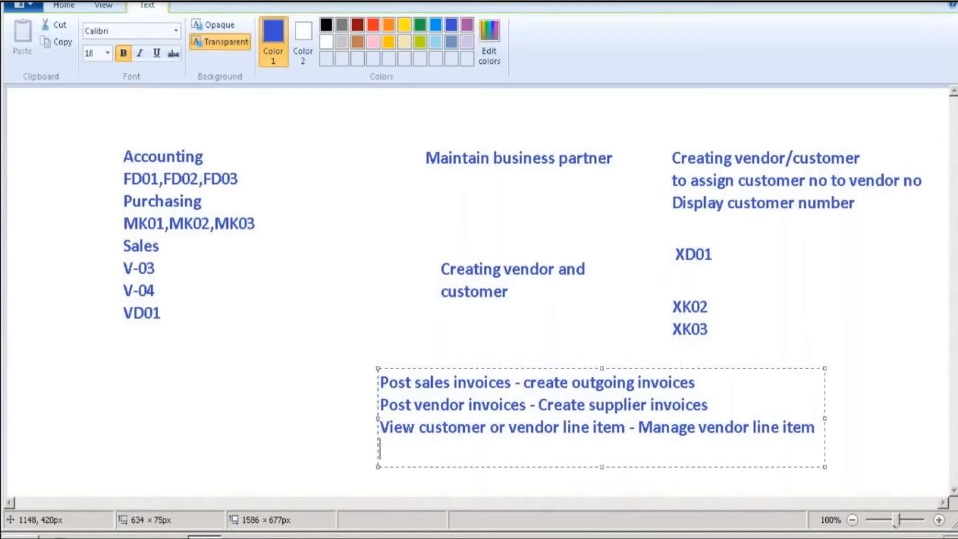
- Add a fourth line reading "Outgoing payments - Post outgoing payment"
text(Outgoin)
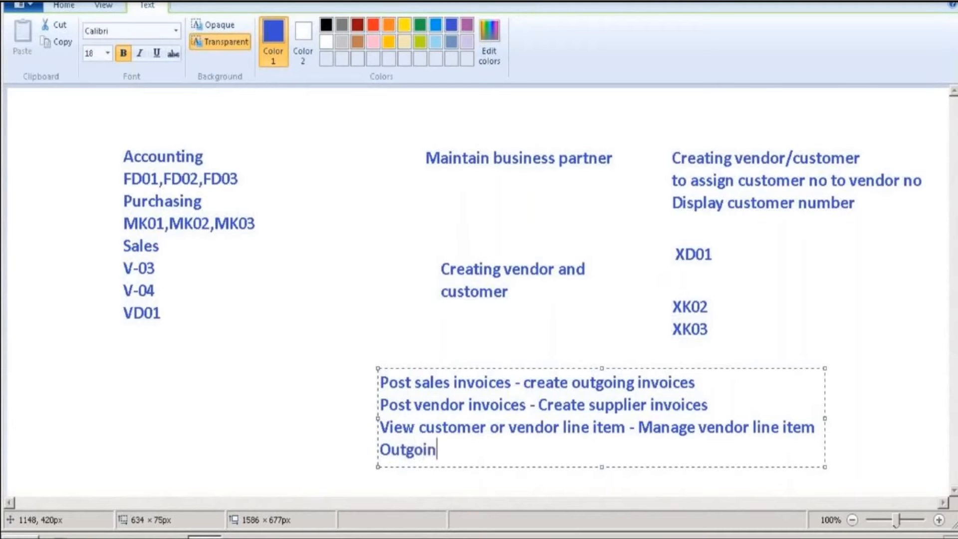
text(g paymn)
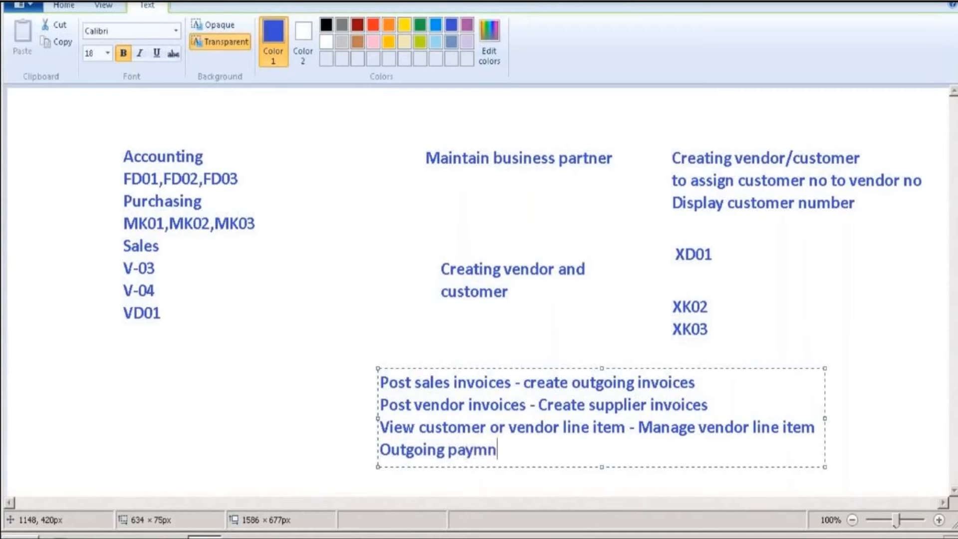
key(BackSpace)
text(e)
text(nr\)
key(BackSpace)
key(BackSpace)
text(ts - P)
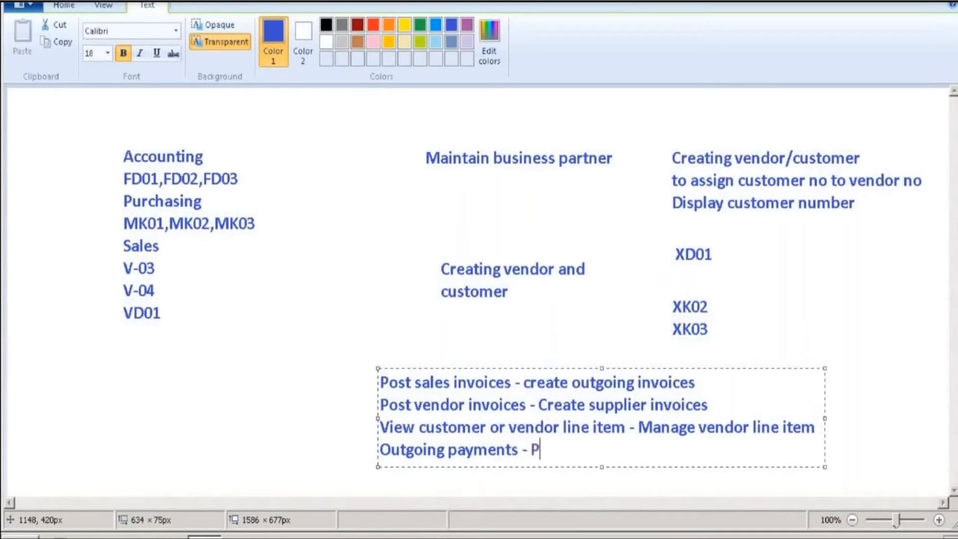
text(ost ou)
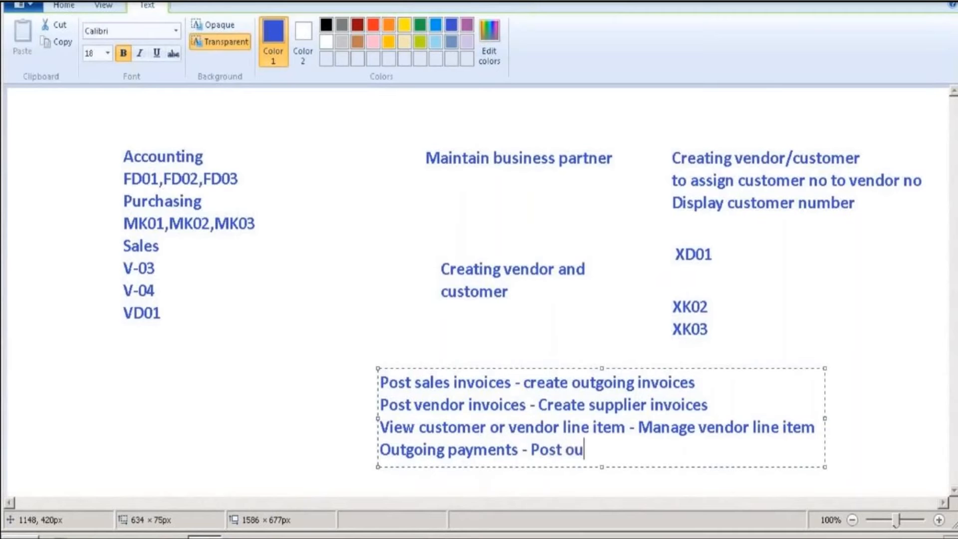
text(tgoing payment)
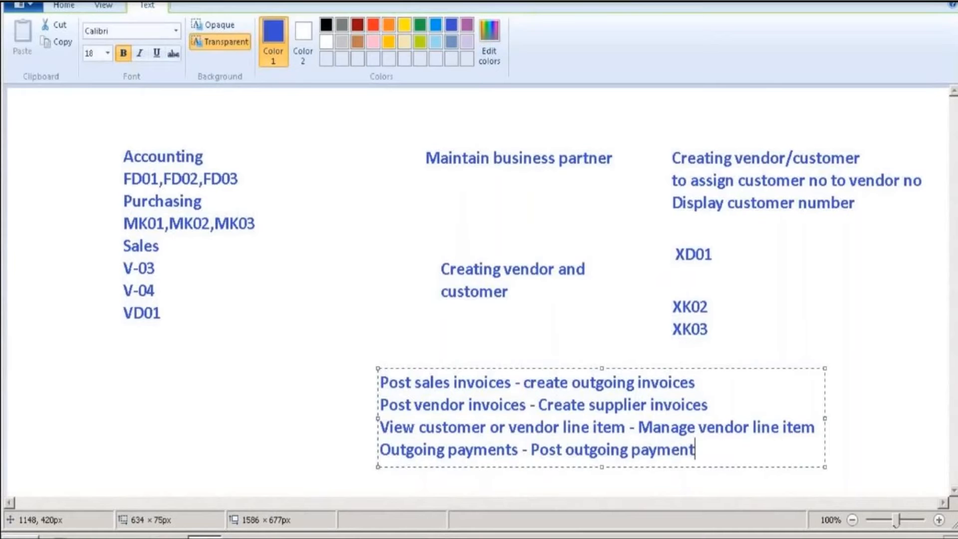
- Append the transaction code "-FB70" to the end of the "Post sales invoices - create outgoing invoices" line
key(Up)
key(Up)
key(Up)
text(-FB70)
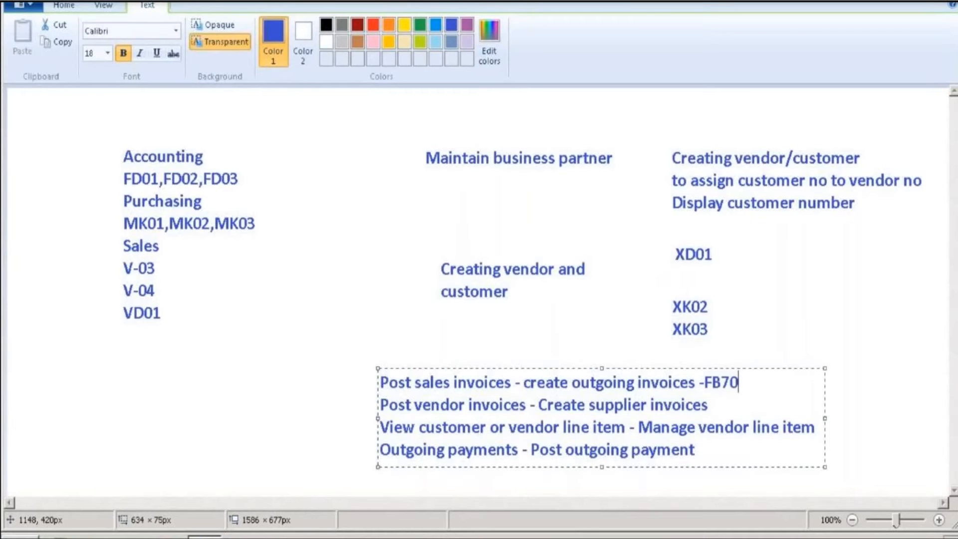
- Append the transaction code "- FB60" to the end of the "Post vendor invoices - Create supplier invoices" line
key(Return)
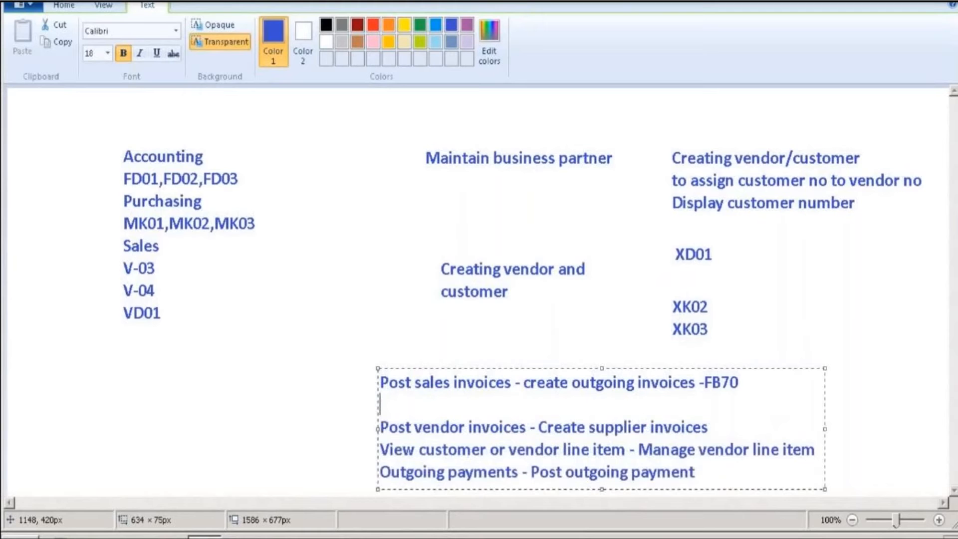
key(BackSpace)
key(Down)
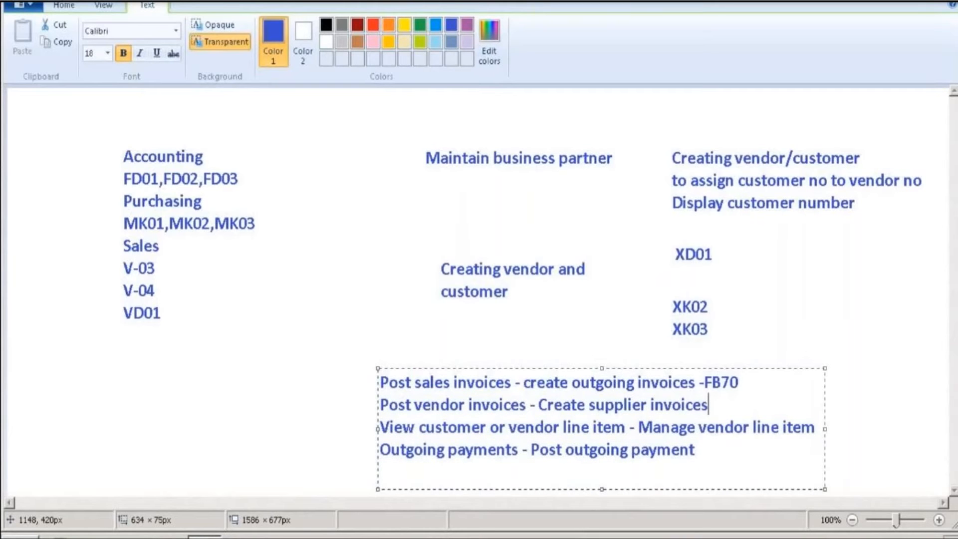
text(- FB60)
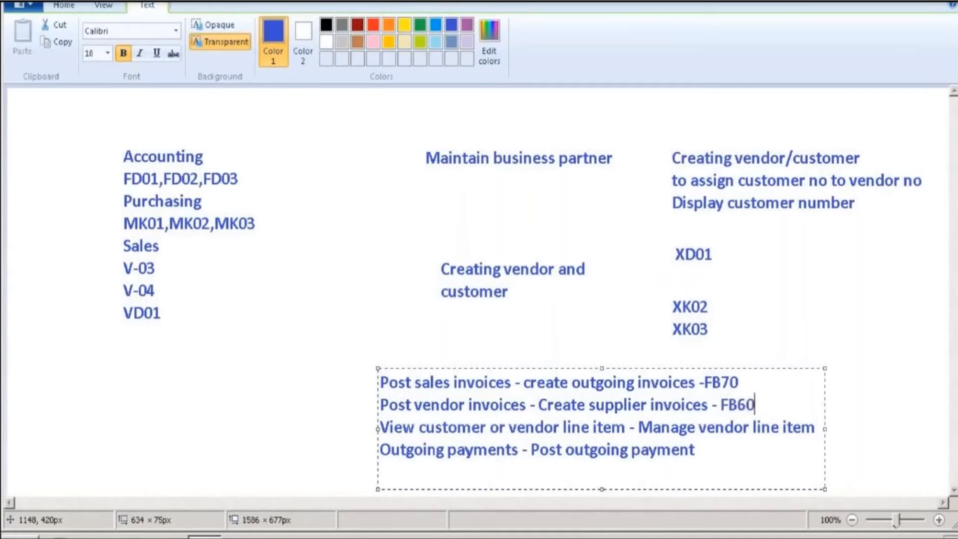
- Widen the text block, append "- FBL1N" to the vendor line item line and "- F-53" to the outgoing payments line, and finish the block
key(Down)
key(Down)
key(Up)
key(Right)
key(Right)
key(Right)
key(Right)
key(Right)
key(Right)
key(Right)
key(Right)
key(Right)
key(Right)
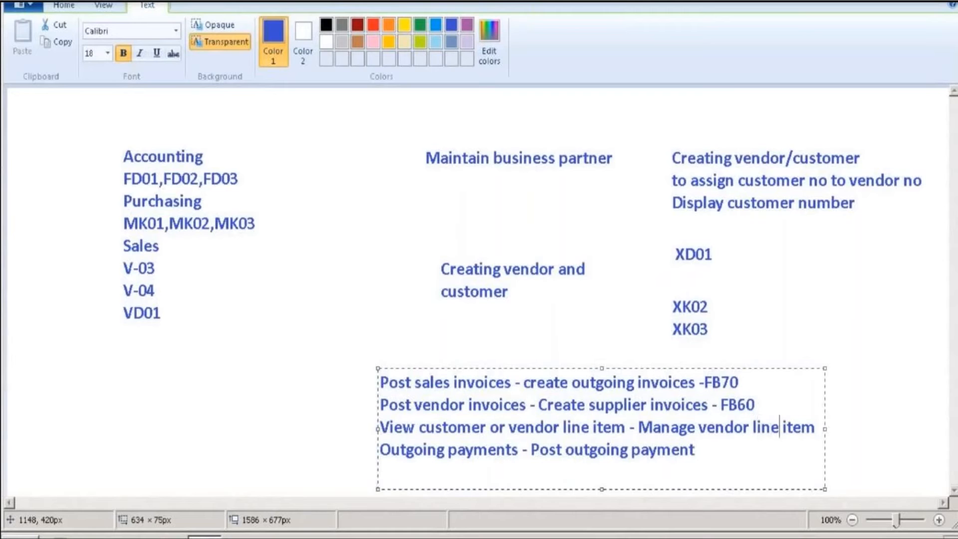
key(Left)
drag(847, 430, 905, 430)
text(-)
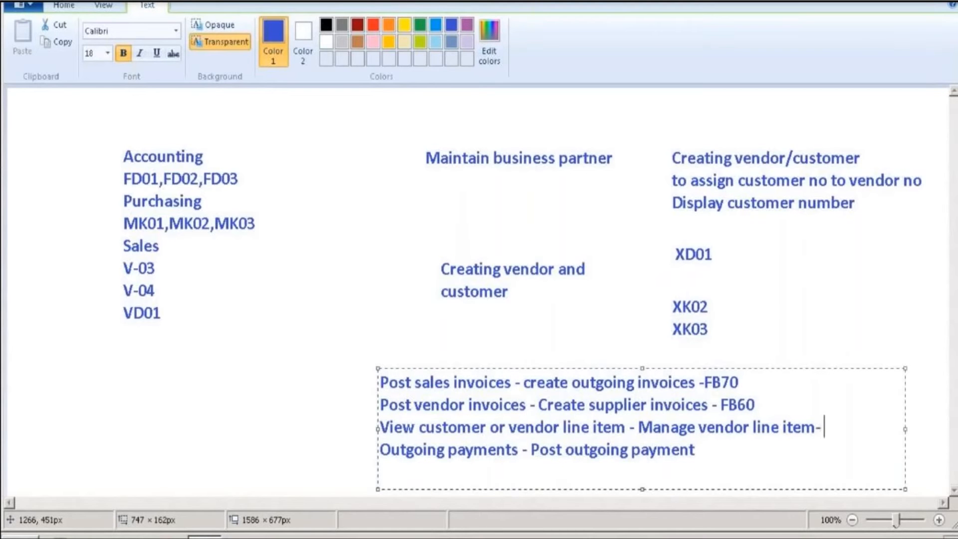
text( FBL1N)
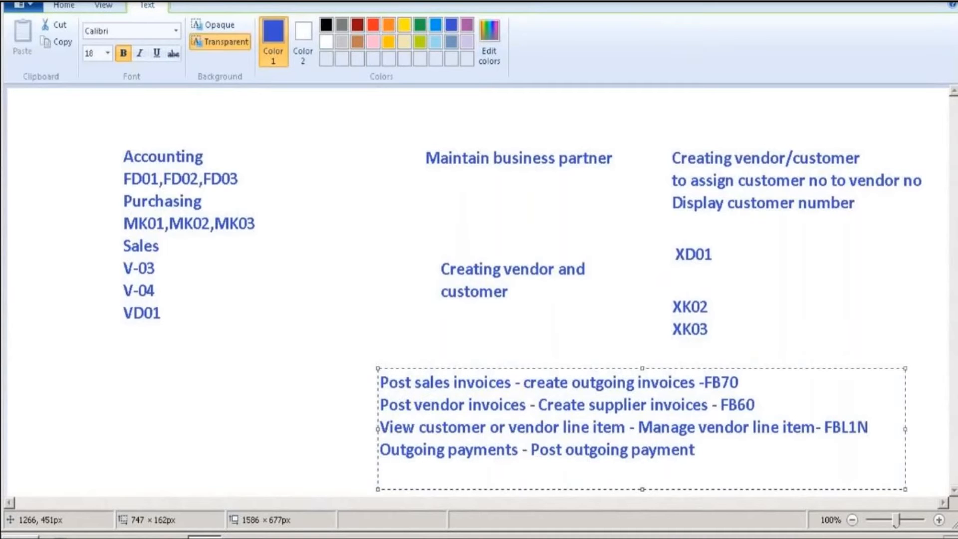
text( - F-53)
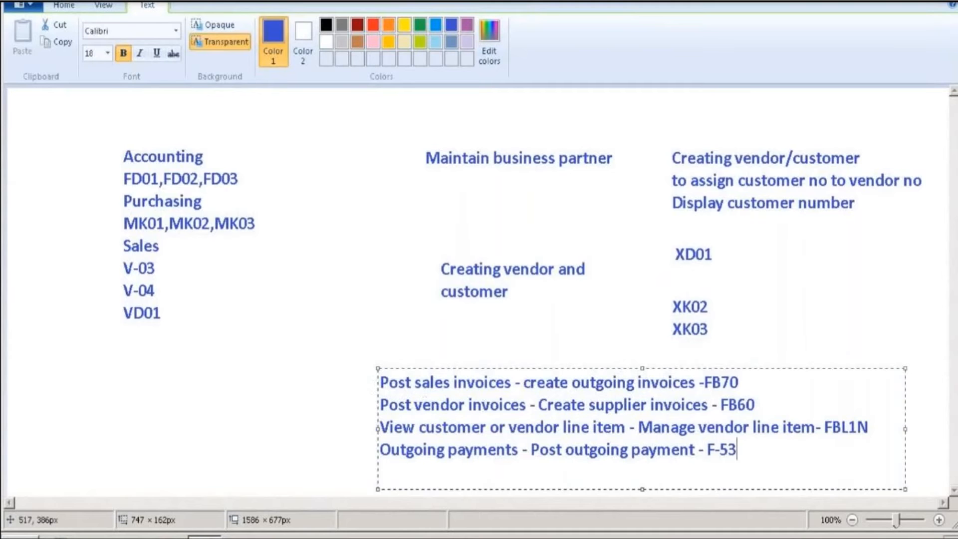
click(338, 391)
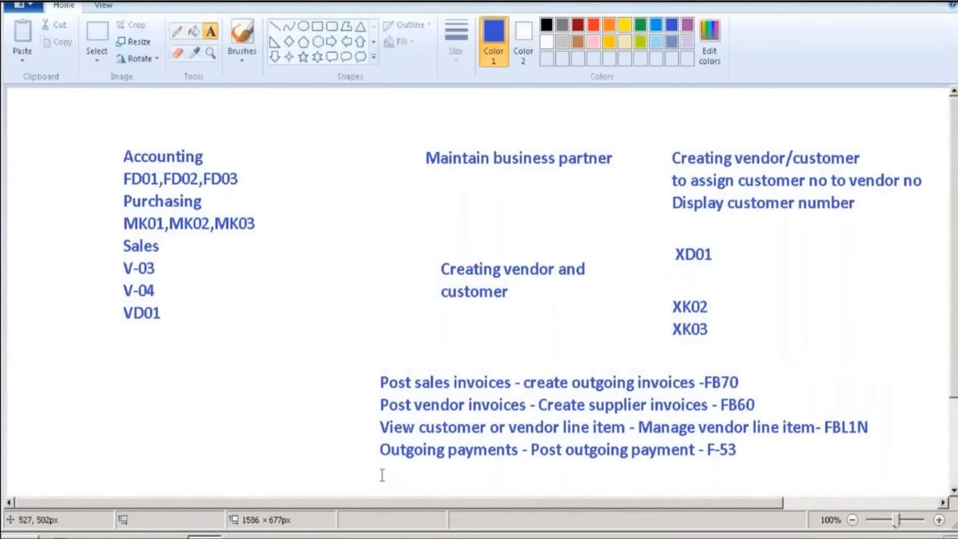
- Add a new text line "Manage customer master data" directly below the outgoing payments line, widening its text box to fit
click(382, 475)
click(382, 475)
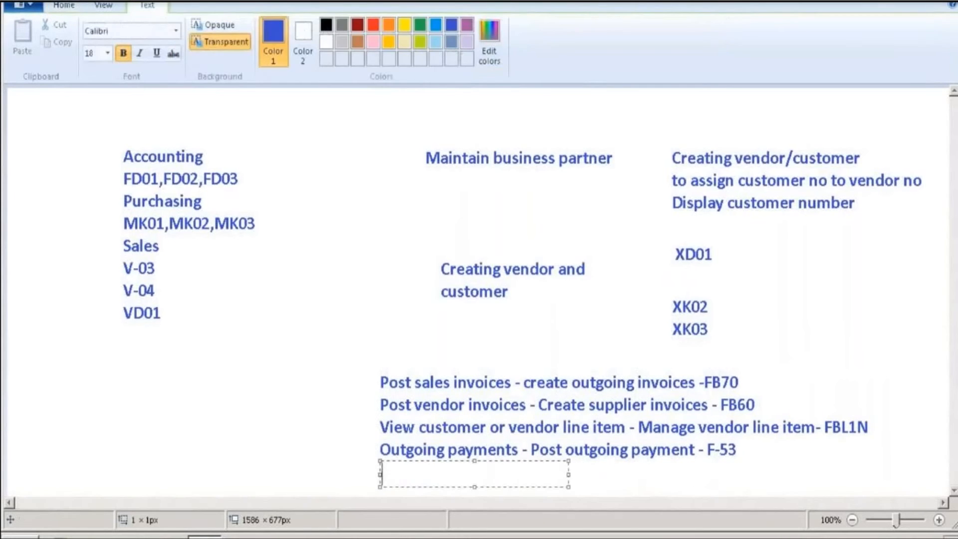
text(mA)
key(BackSpace)
key(BackSpace)
text(Manage)
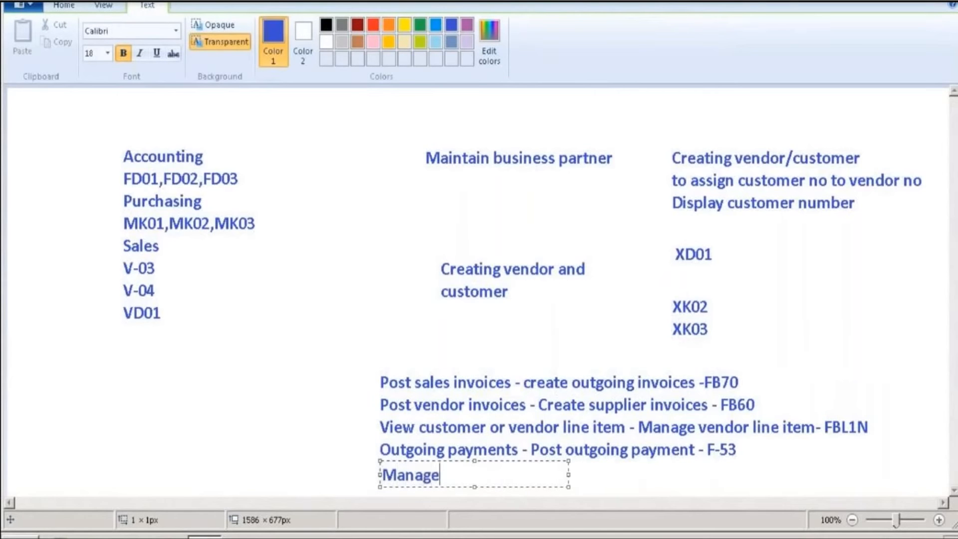
text( custo)
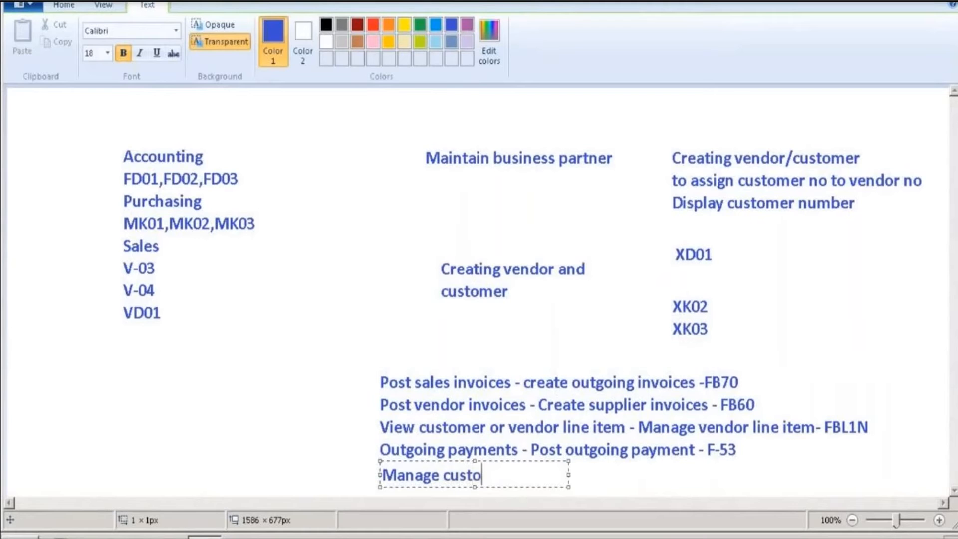
text(mer m)
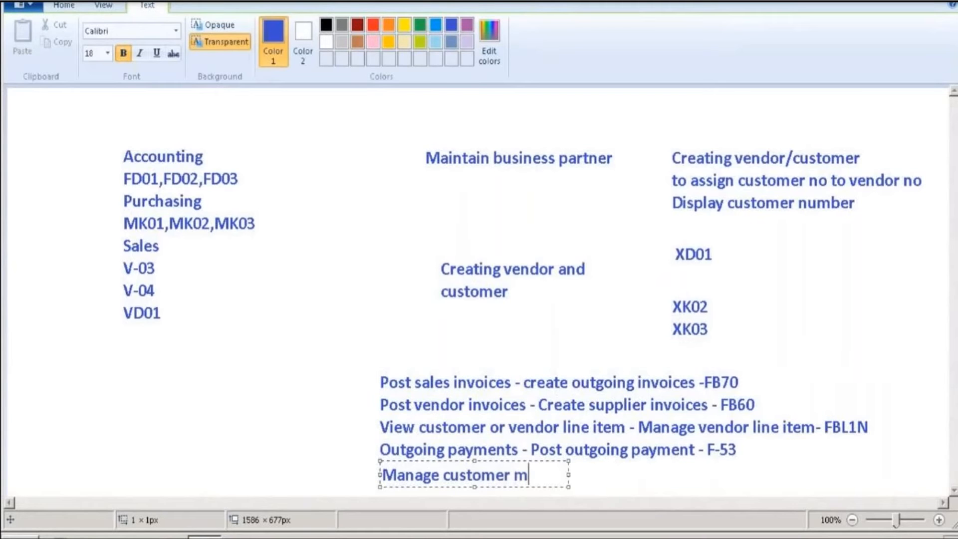
text(ast)
text(er)
key(Return)
text(data)
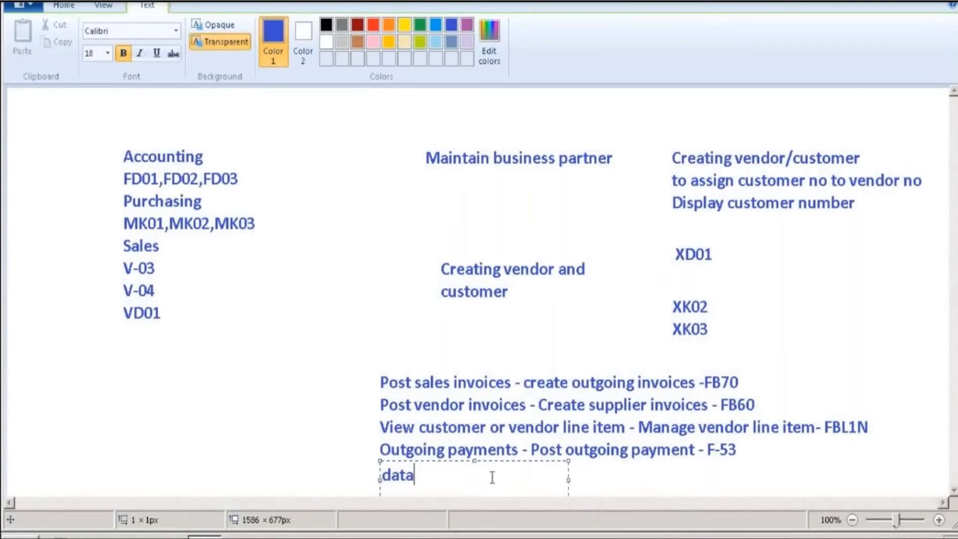
drag(568, 478, 786, 477)
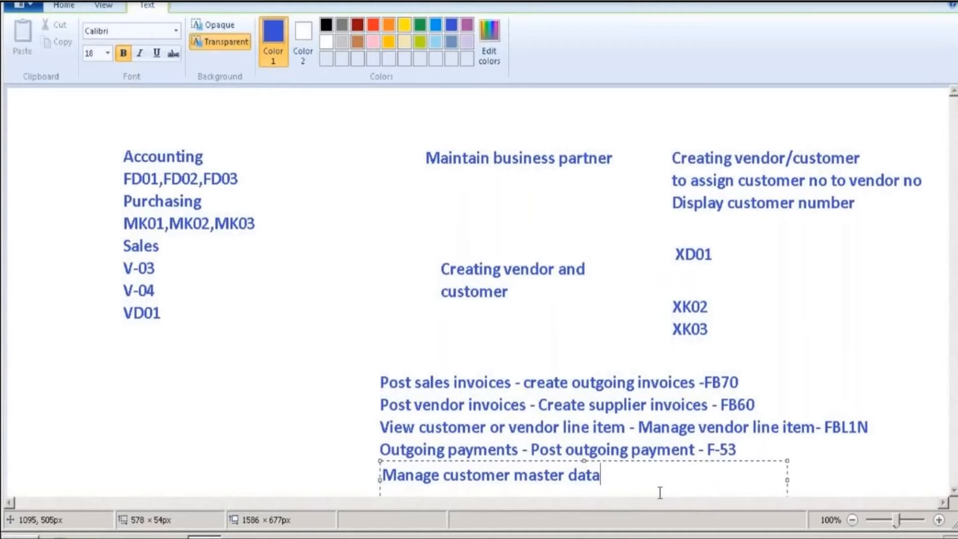
- Extend the new line with ",Manage vendor master data", widening its text box, and commit the text to the canvas
text(,Manage )
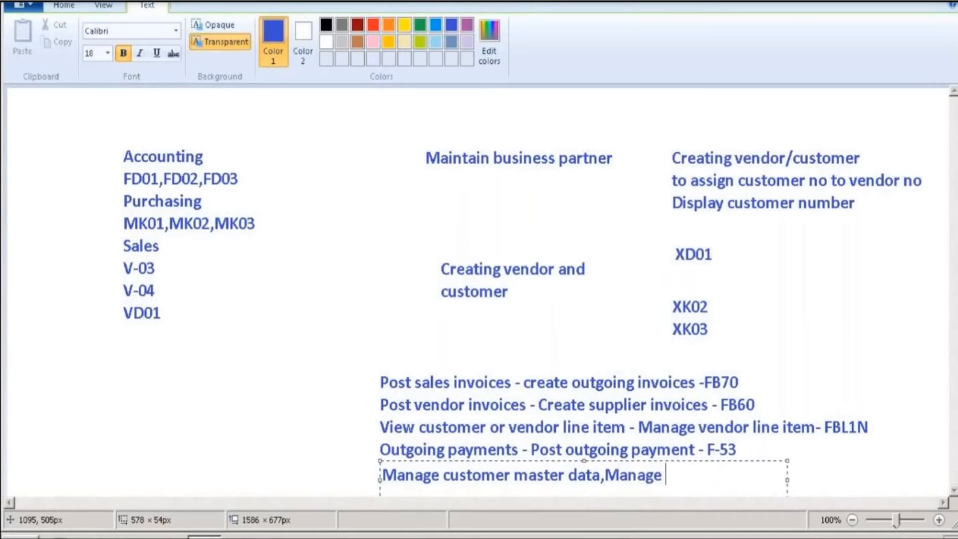
text(vemn)
key(BackSpace)
key(BackSpace)
text(ndor)
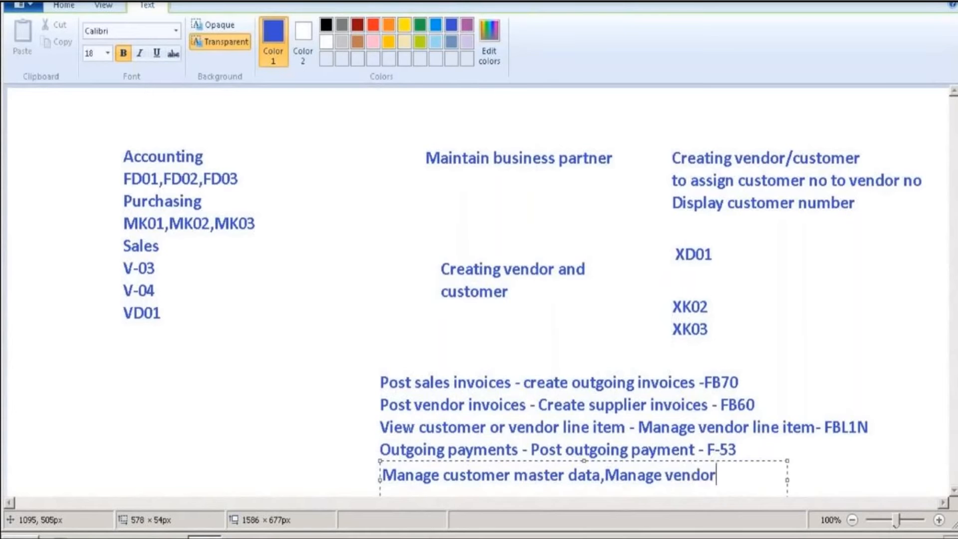
text( master)
drag(786, 480, 863, 480)
text(dat)
text(aster data)
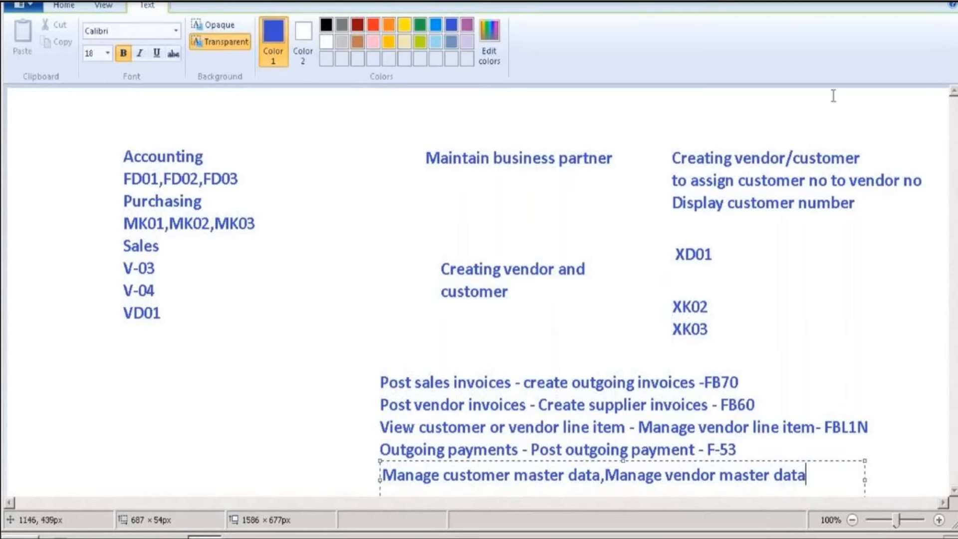
click(746, 340)
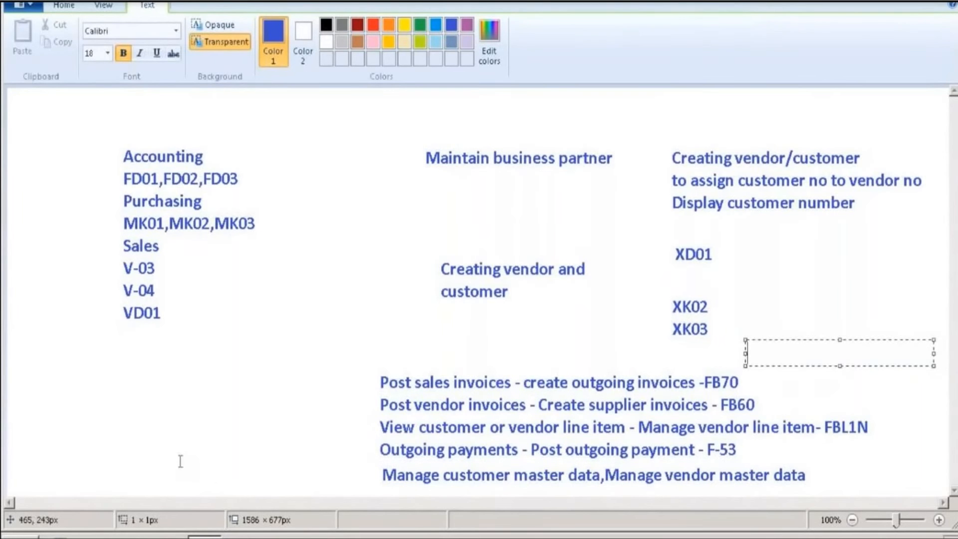
- Switch to the Chrome browser, load the bookmarked S4IDES Fiori site, enter the account password and log on
click(171, 534)
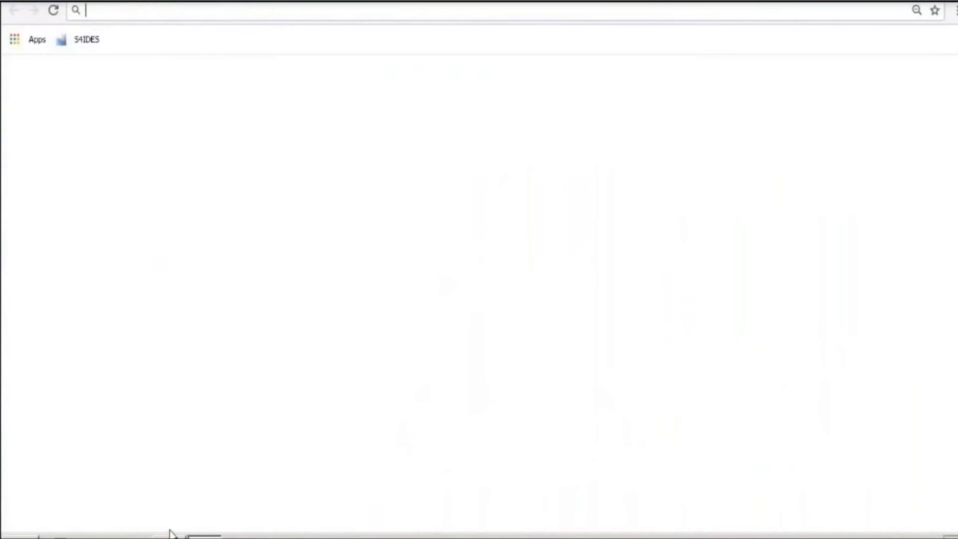
click(83, 44)
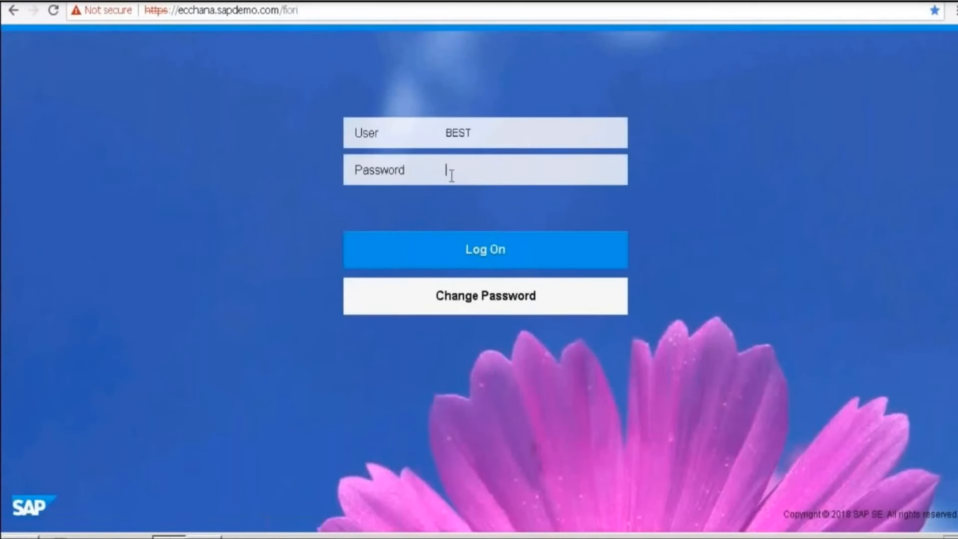
text(•••••••••••)
click(486, 250)
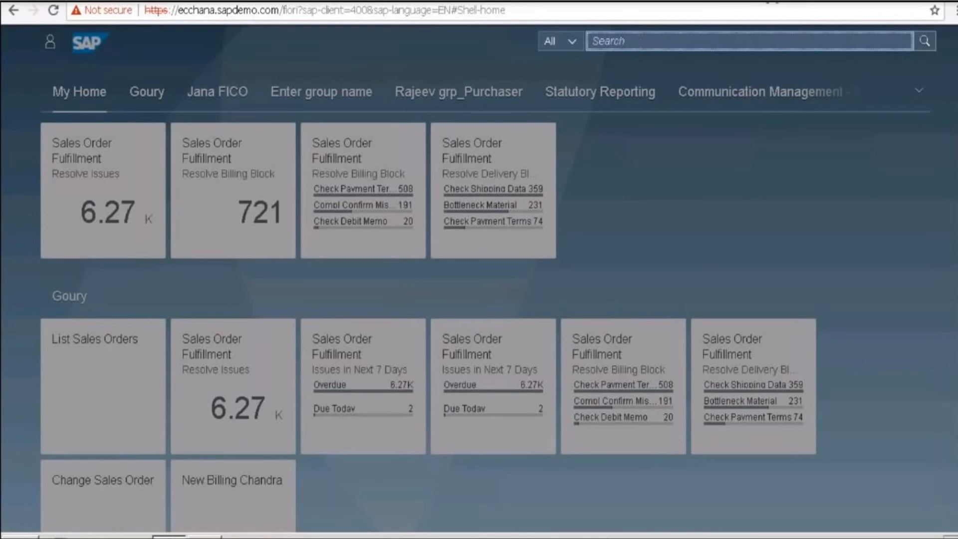
- Search the launchpad for "Maintain business partner", dismiss the pop-up blocker error and launch the Maintain Business Partner app
text(Maintain business partner)
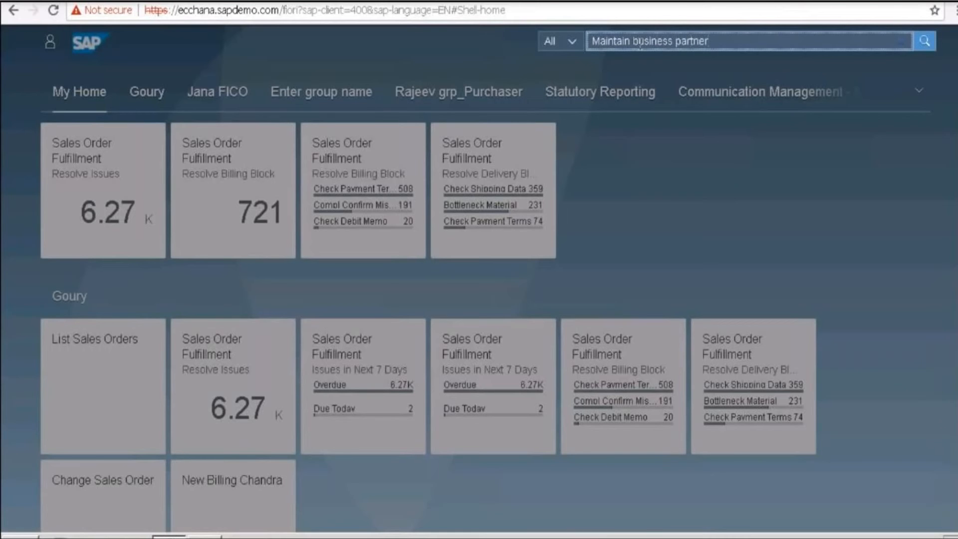
key(Return)
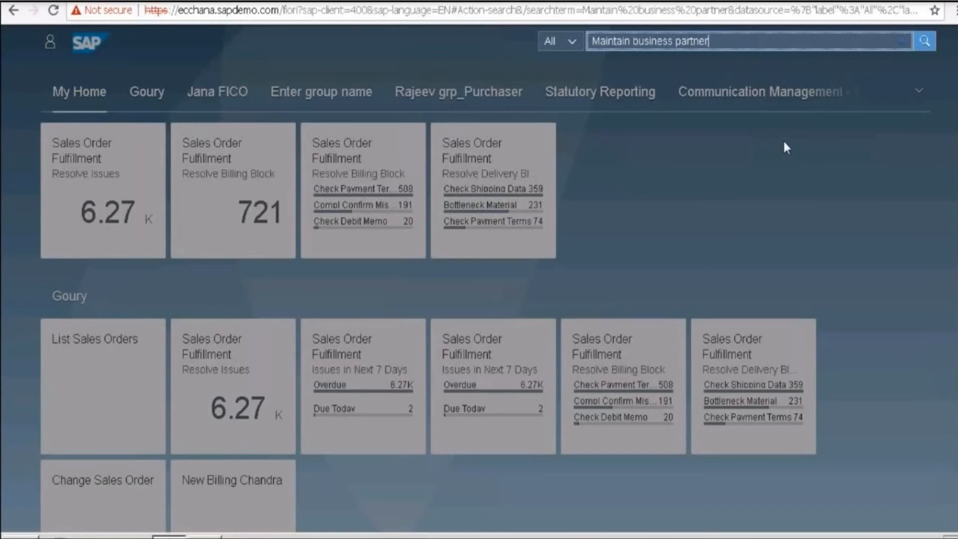
key(Return)
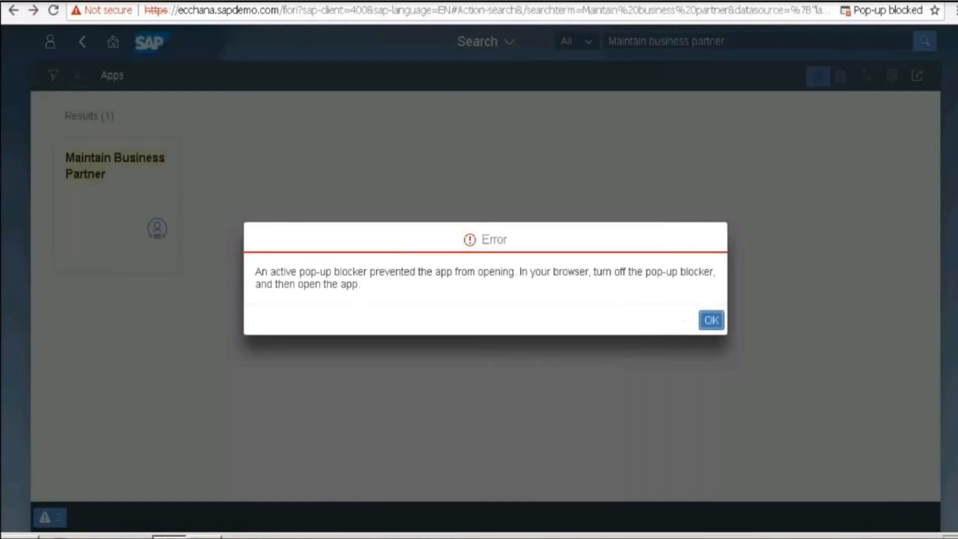
click(709, 320)
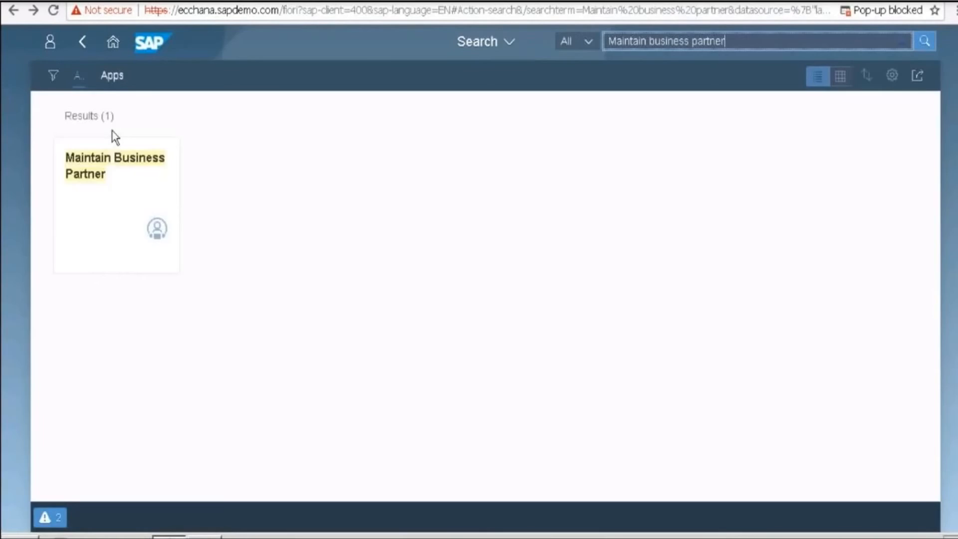
click(121, 222)
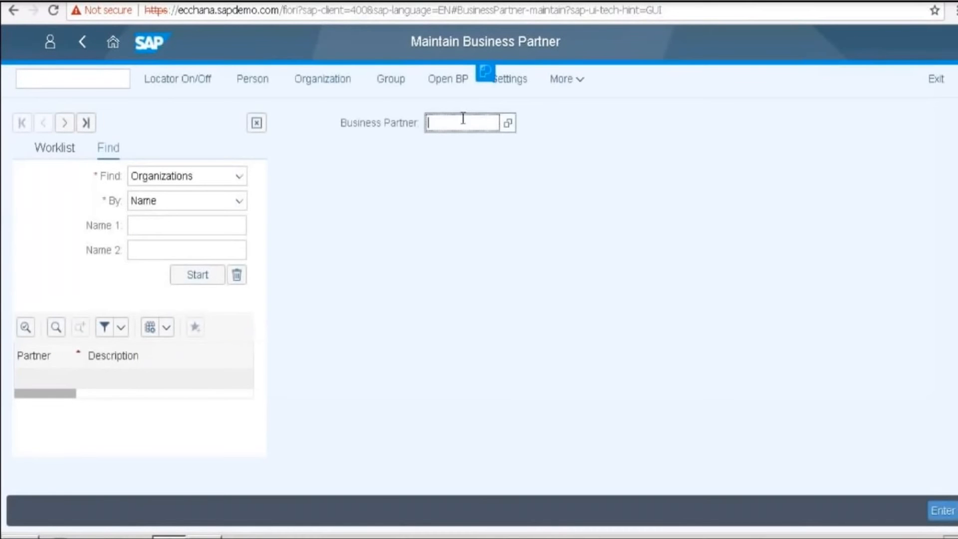
- Enter the customer's business partner number and display its record
text(101)
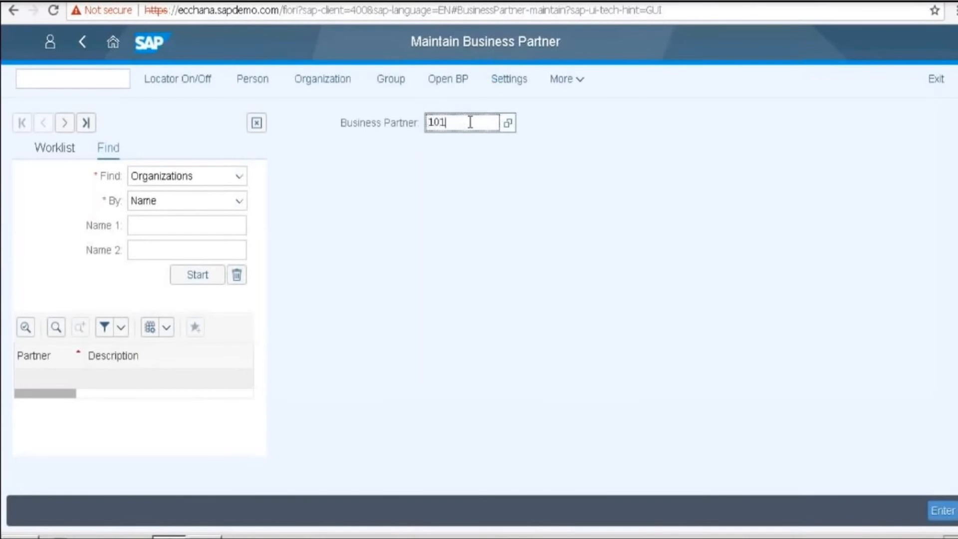
text(00001)
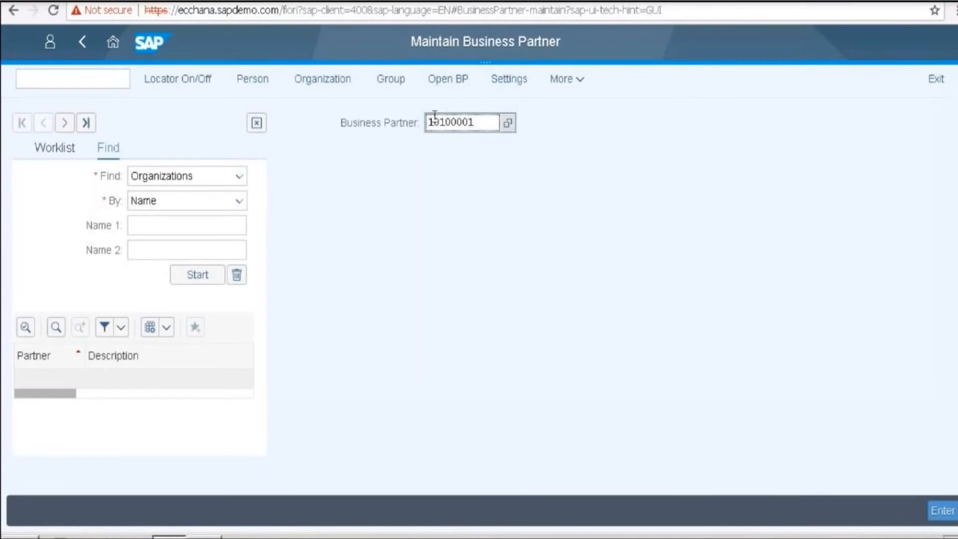
key(Return)
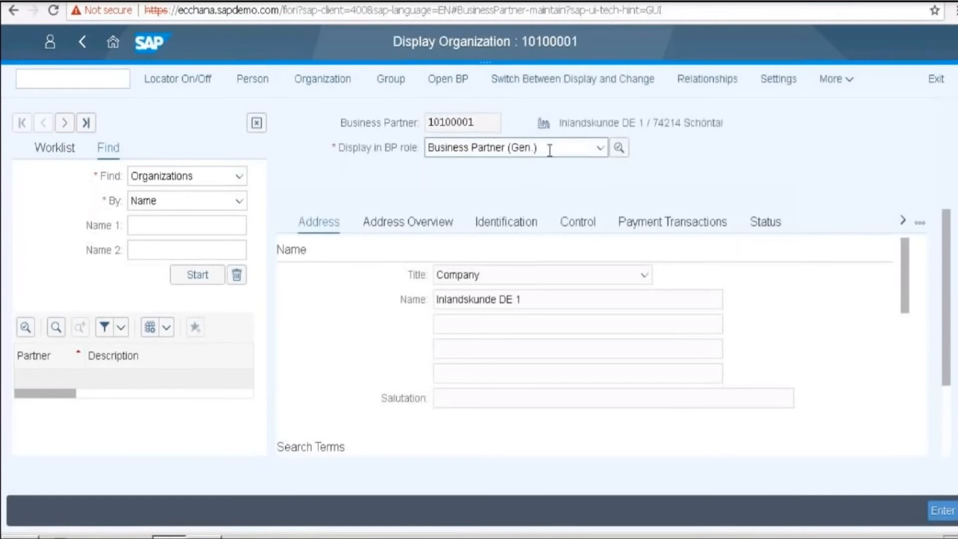
- Set the business partner role to Customer (Fin.Accounting) and switch the record from display to change mode
click(600, 147)
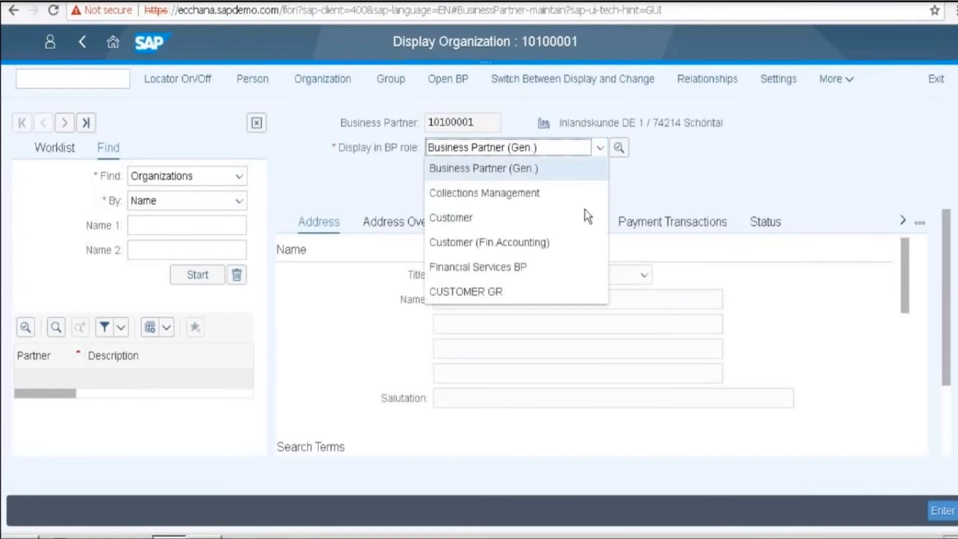
click(569, 246)
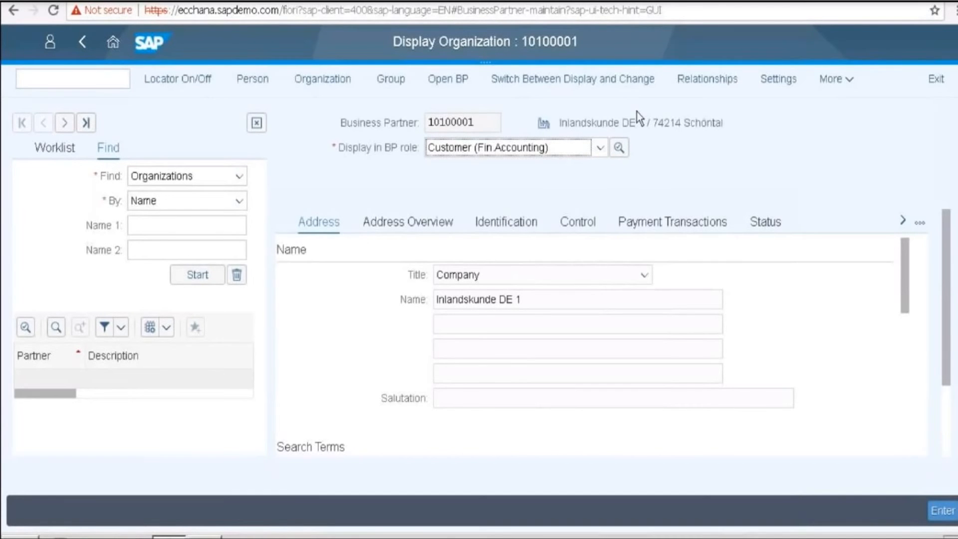
click(540, 88)
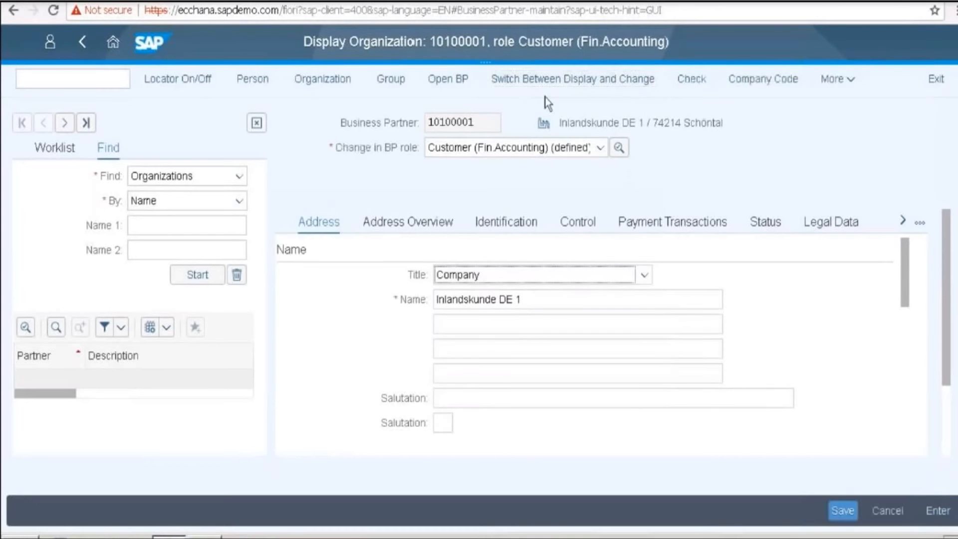
- View the Customer: General Data section and examine its Vendor and Customer Number fields
click(918, 225)
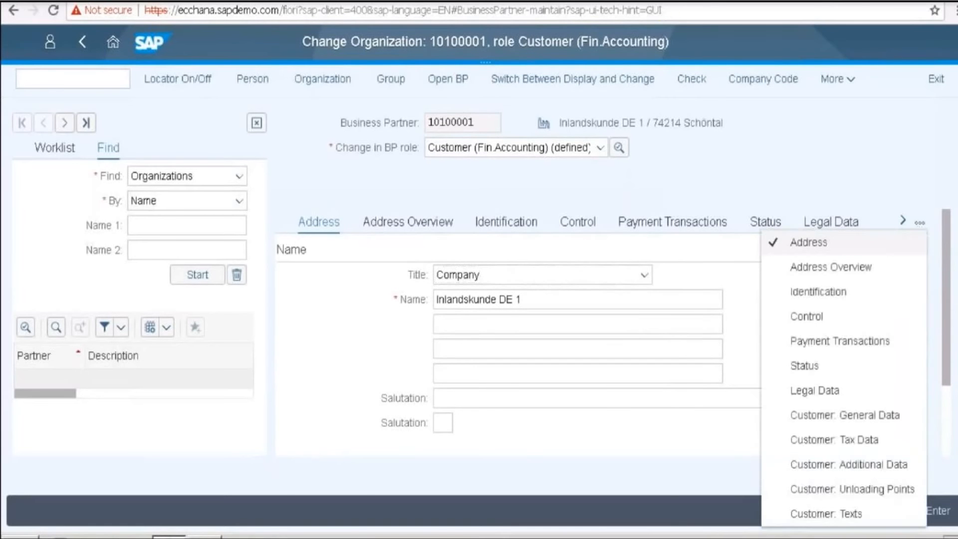
click(851, 417)
click(459, 348)
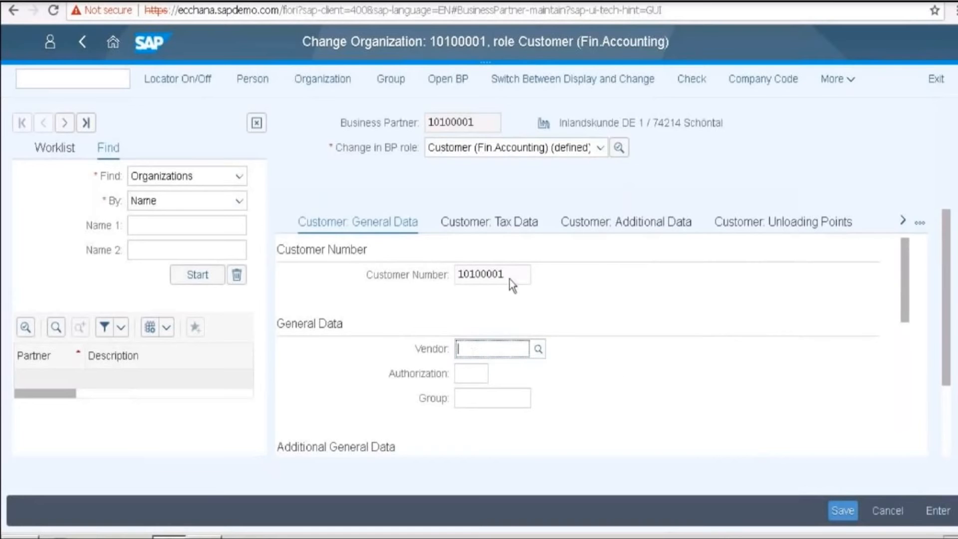
click(481, 277)
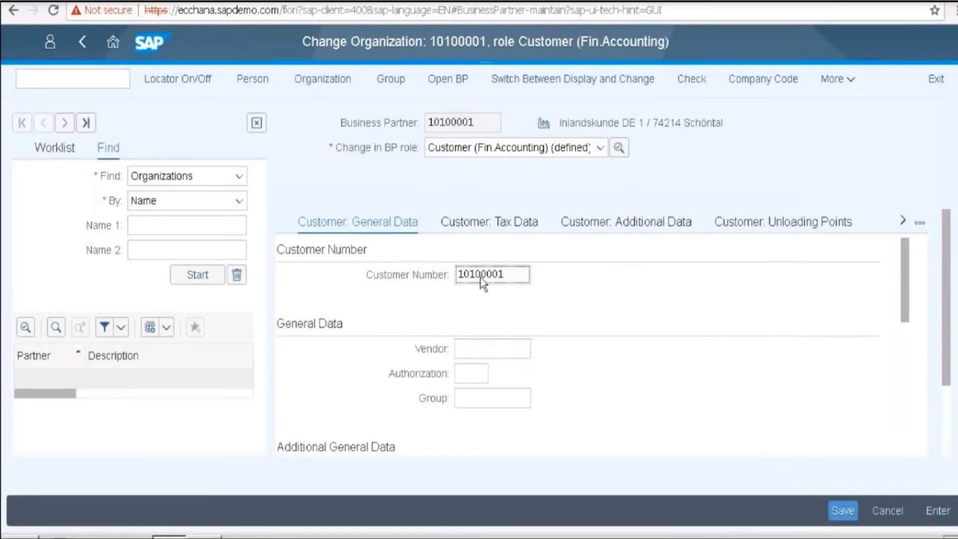
- Enter the linked vendor's number in the Vendor field of the customer's general data
click(462, 352)
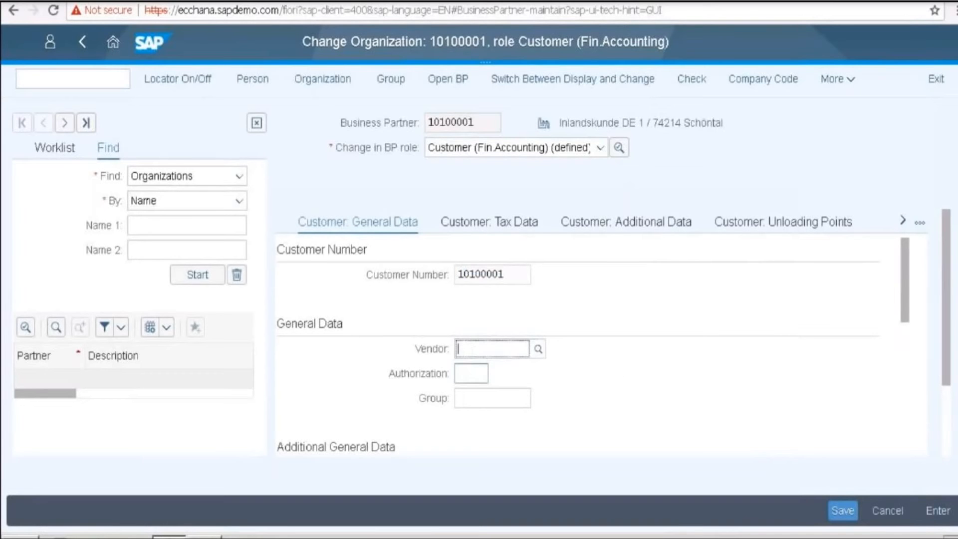
text(10300001)
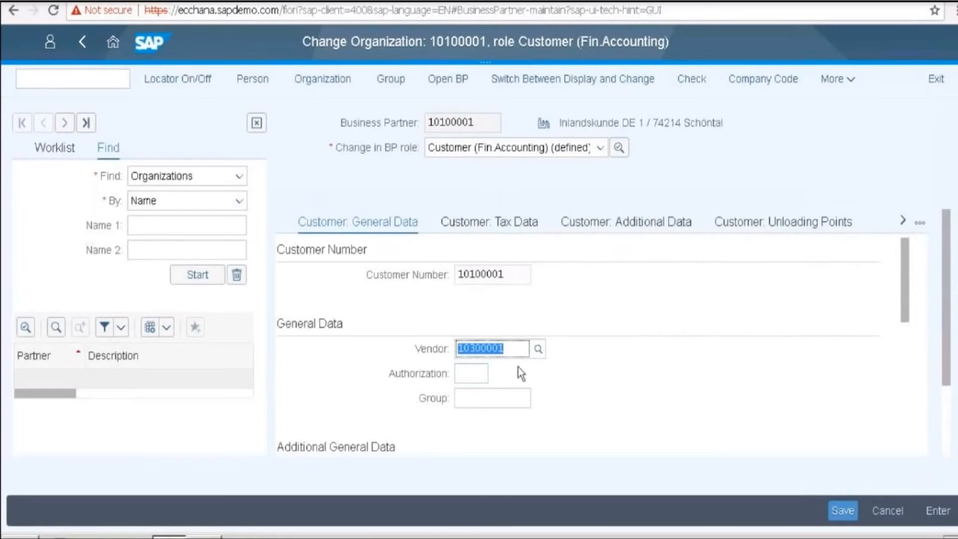
click(513, 346)
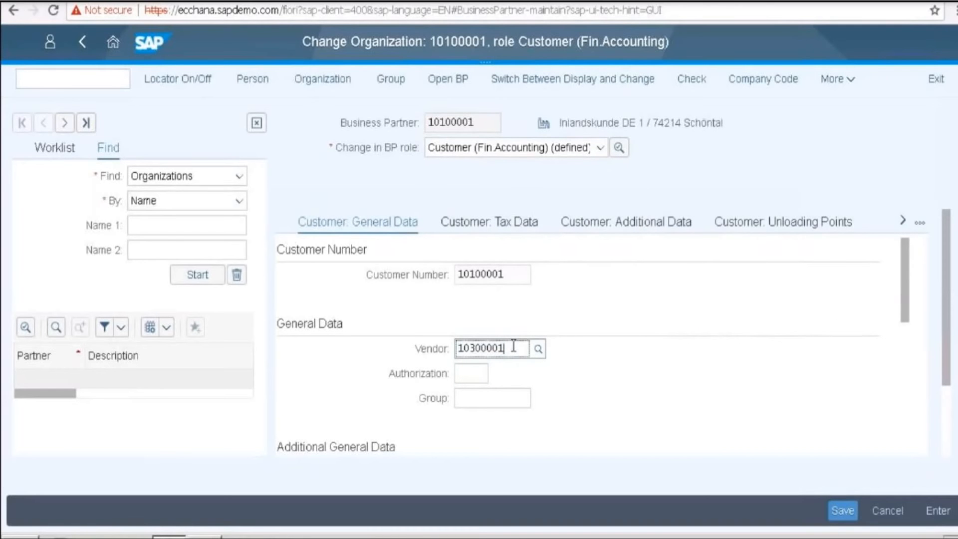
click(592, 342)
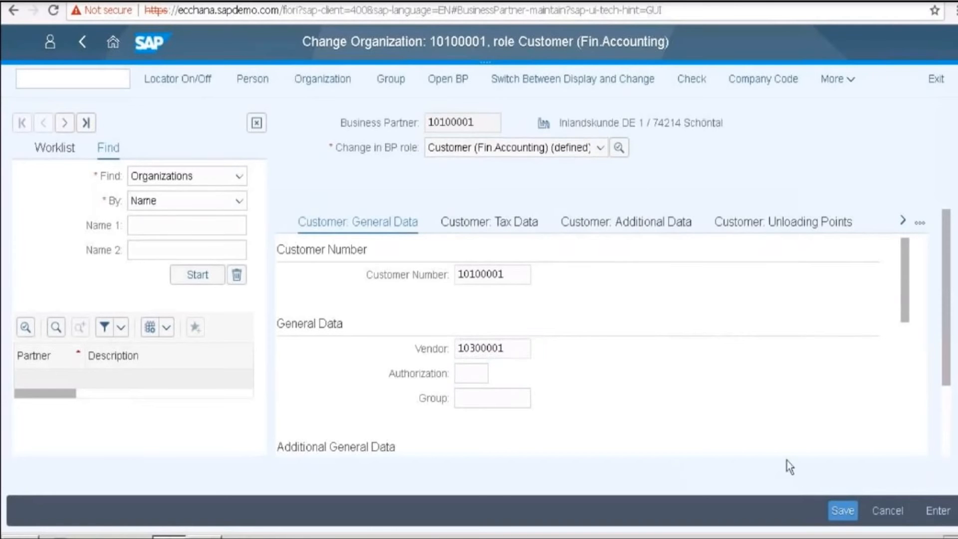
- Save the customer's vendor assignment, choosing not to have the reference warning displayed again for this business partner
click(834, 518)
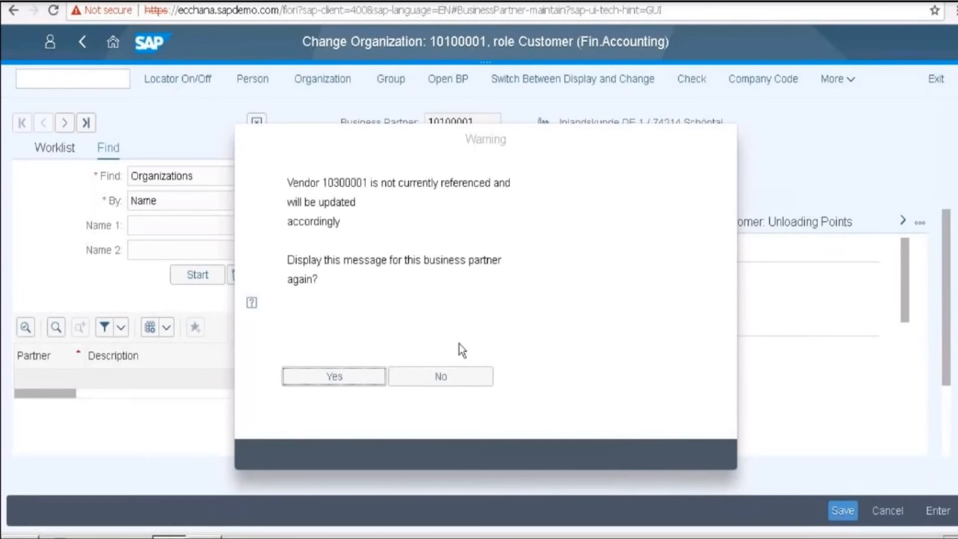
click(441, 376)
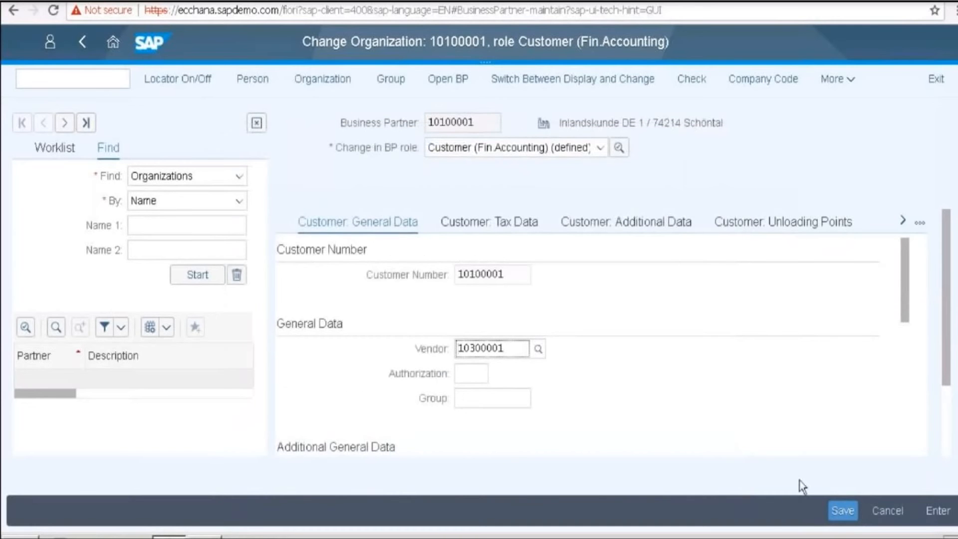
click(842, 510)
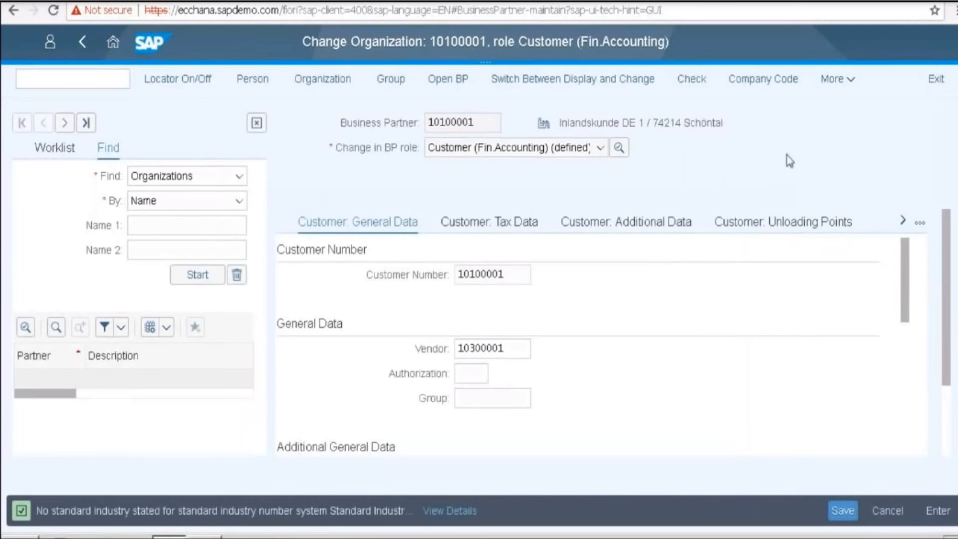
key(Return)
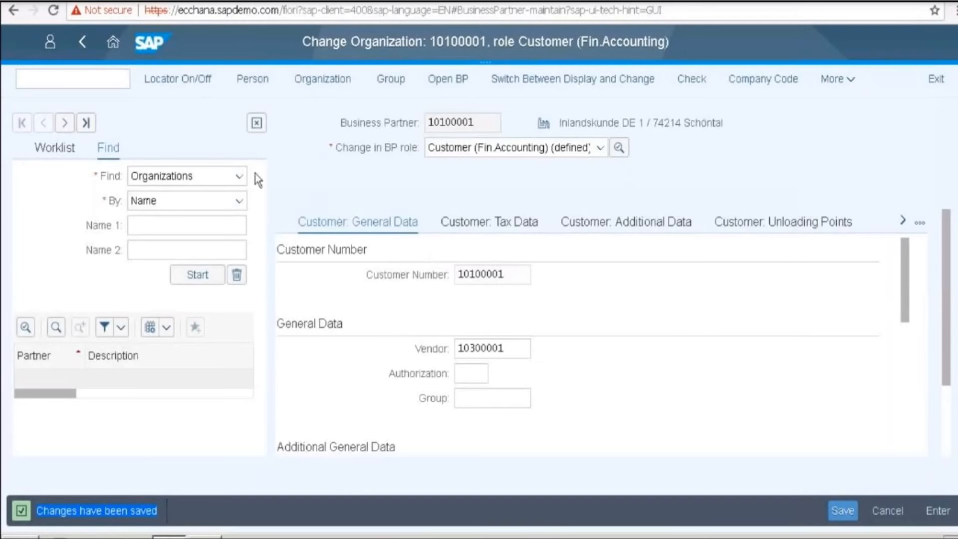
- Reload the Maintain Business Partner app and display the vendor's record by its business partner number
click(54, 11)
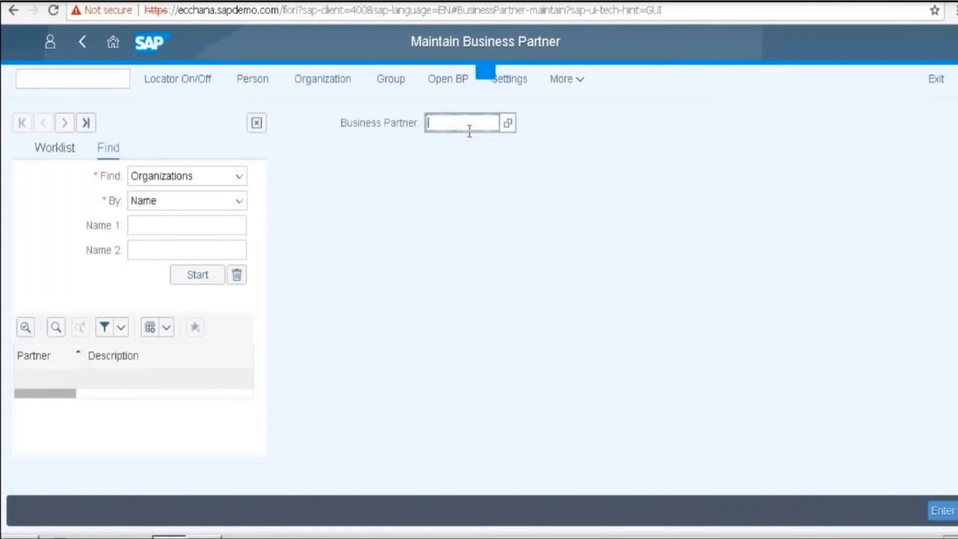
text(10)
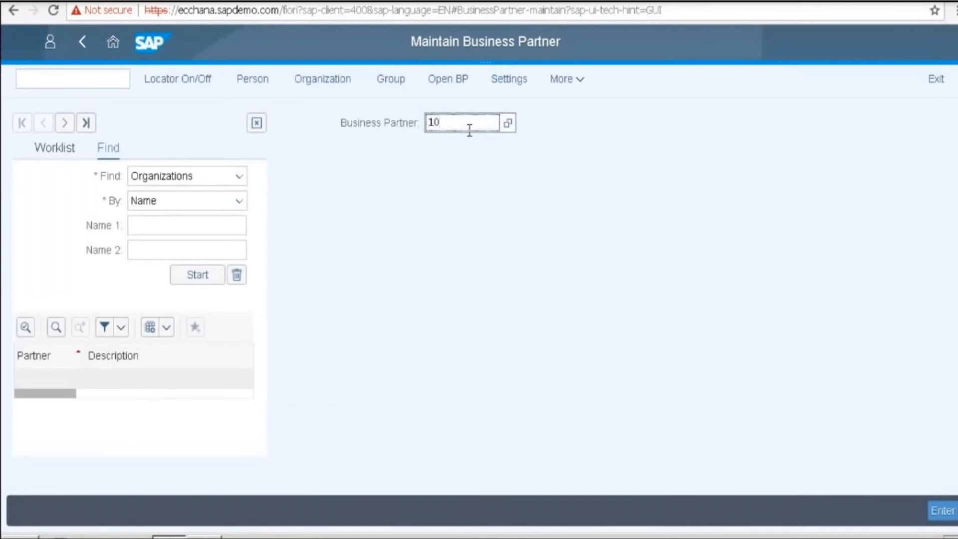
text(300001)
key(Return)
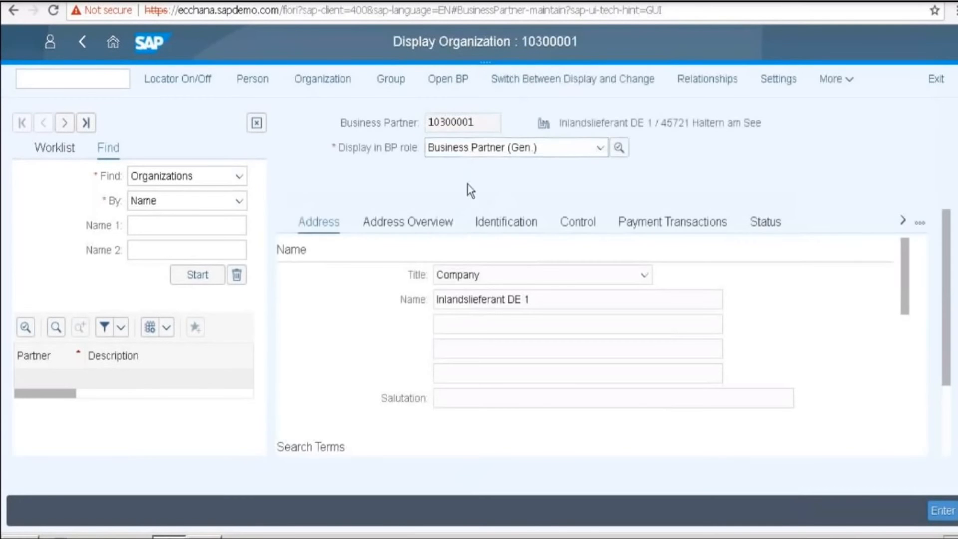
- Set the vendor's displayed business partner role to Supplier (Fin.Accounting)
click(921, 223)
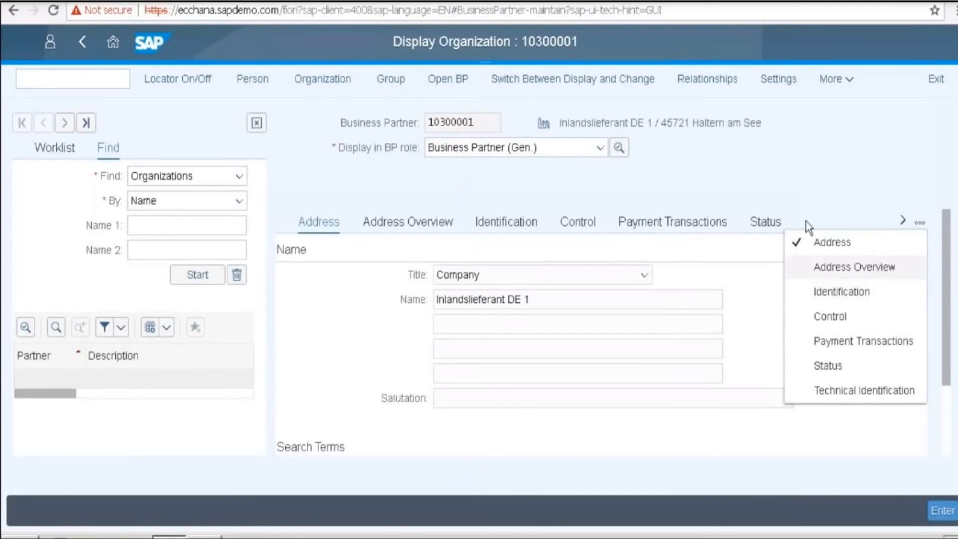
click(802, 204)
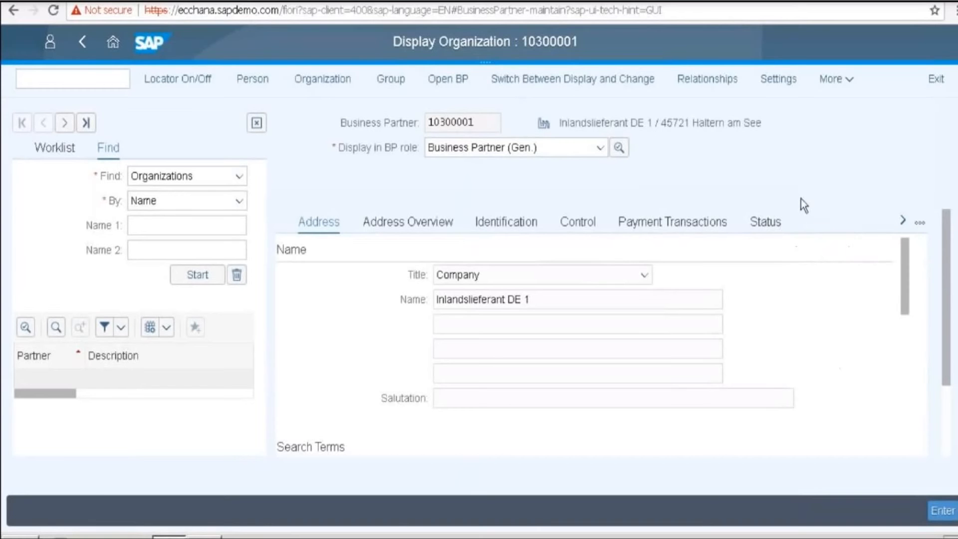
click(600, 150)
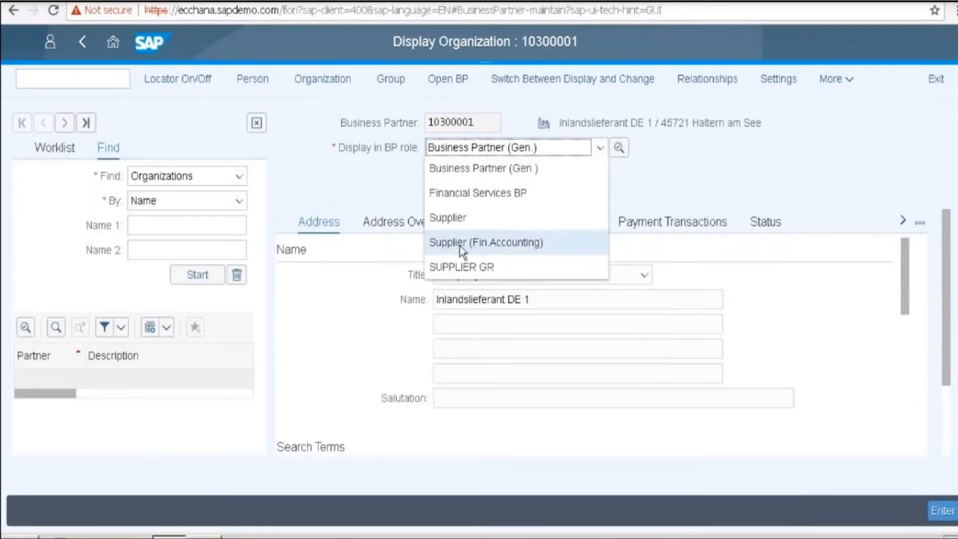
click(531, 244)
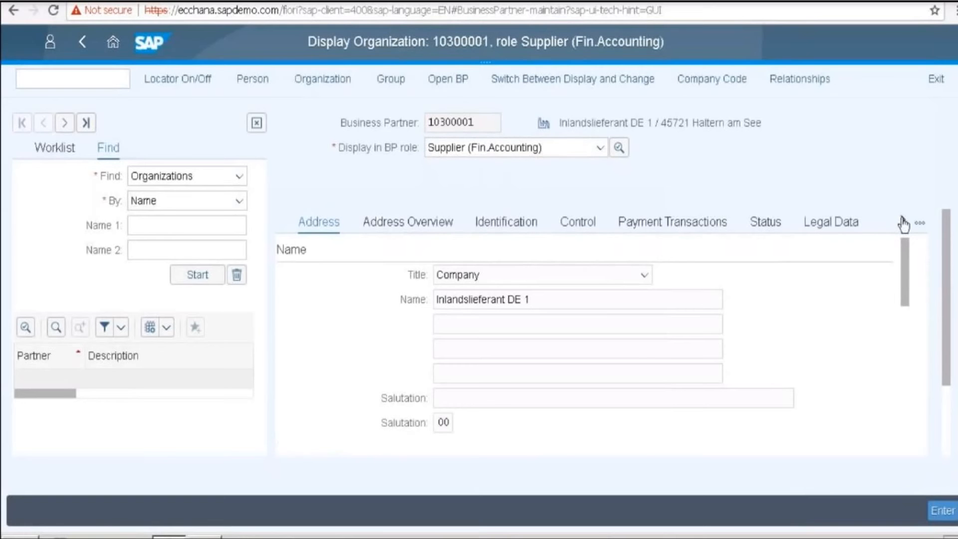
- View the Vendor: General Data section and examine the Customer field under General Data
click(919, 225)
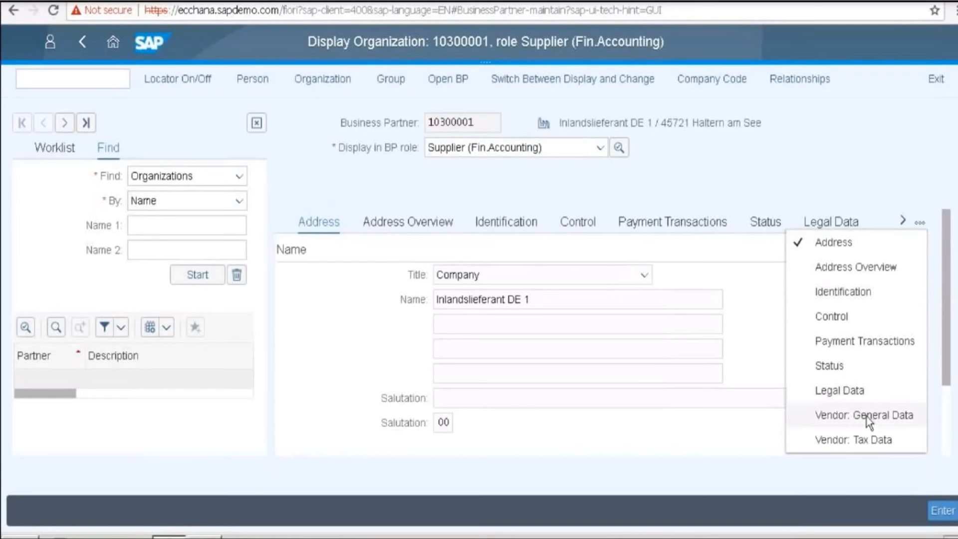
click(865, 416)
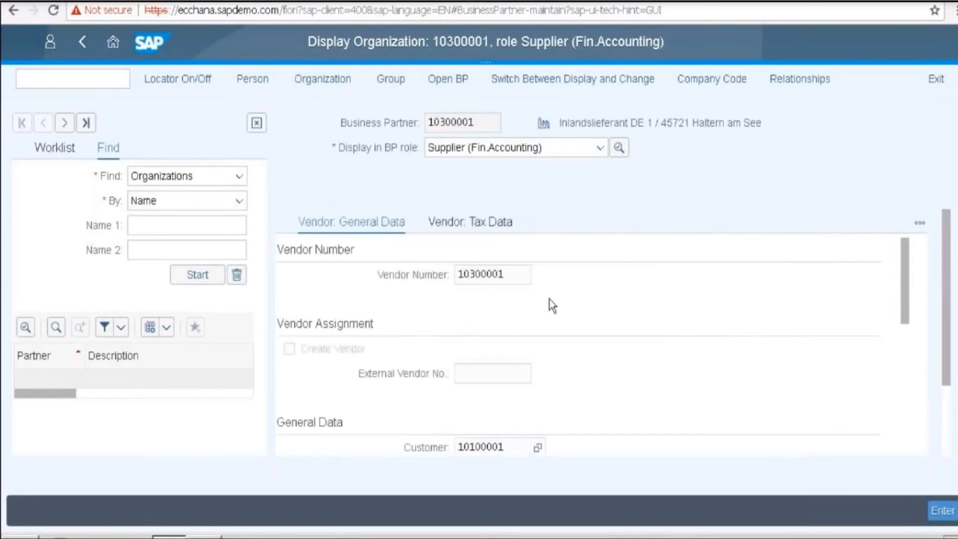
scroll(511, 315, down, 3)
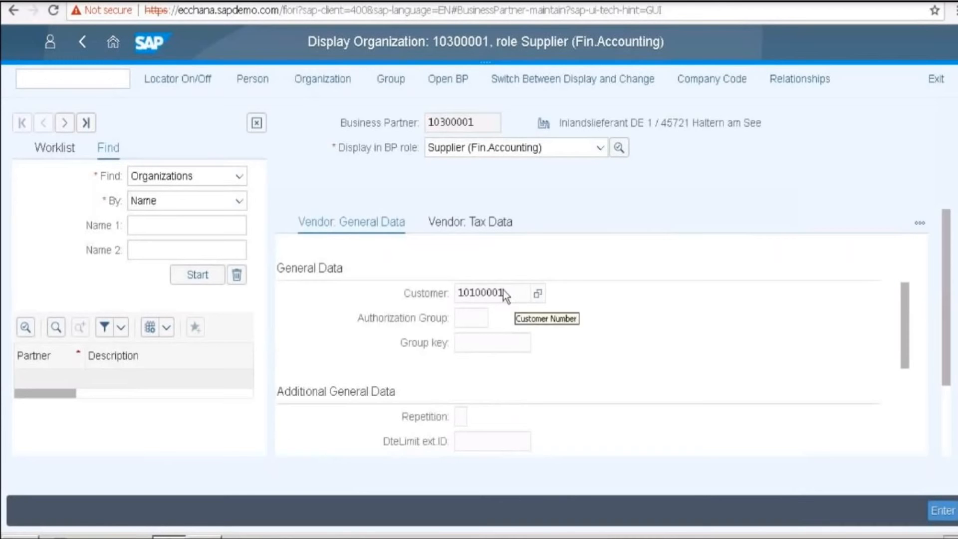
click(497, 294)
drag(468, 291, 456, 291)
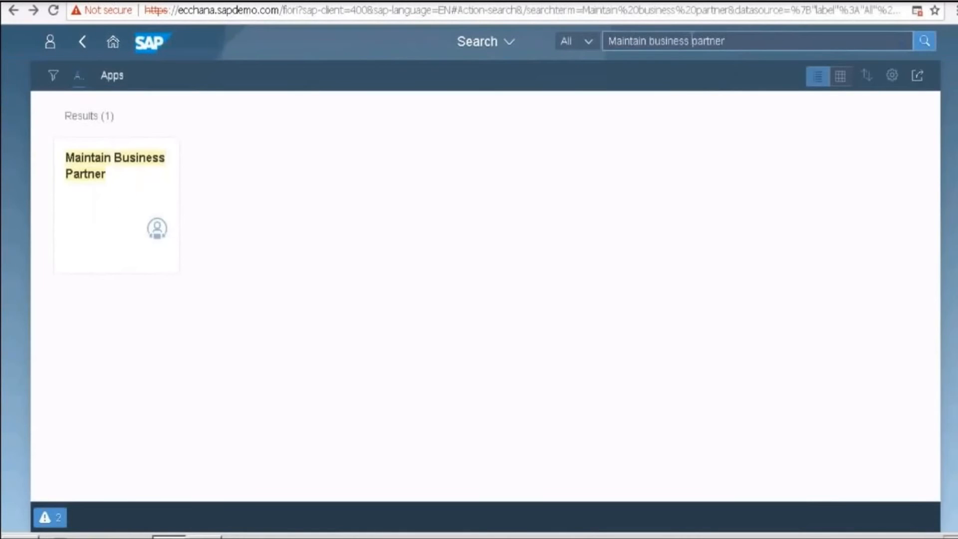
- Return to the launchpad search, look up "Create outgoing invoice" and launch the Create Outgoing Invoices app
drag(726, 41, 634, 42)
key(BackSpace)
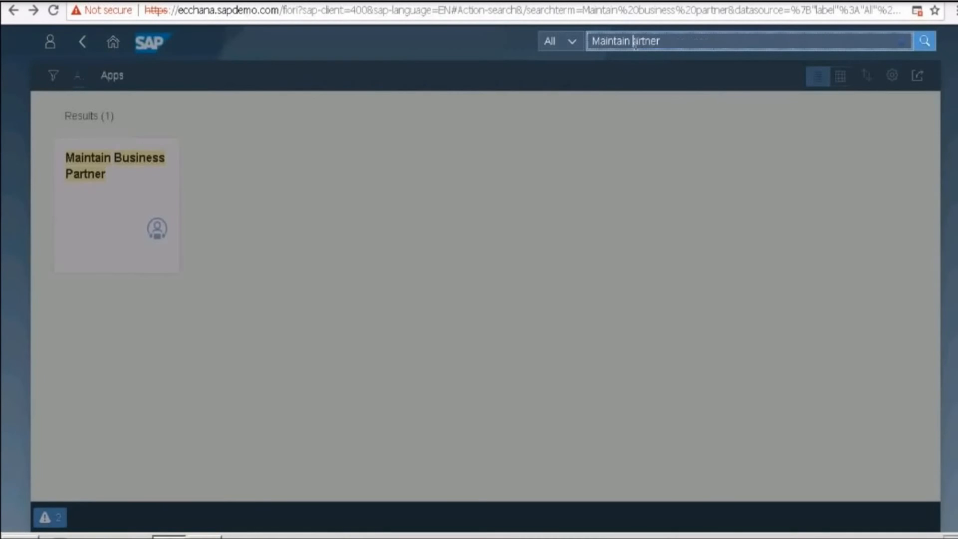
key(BackSpace)
key(BackSpace)
key(BackSpace)
key(BackSpace)
key(BackSpace)
key(BackSpace)
key(BackSpace)
key(BackSpace)
key(BackSpace)
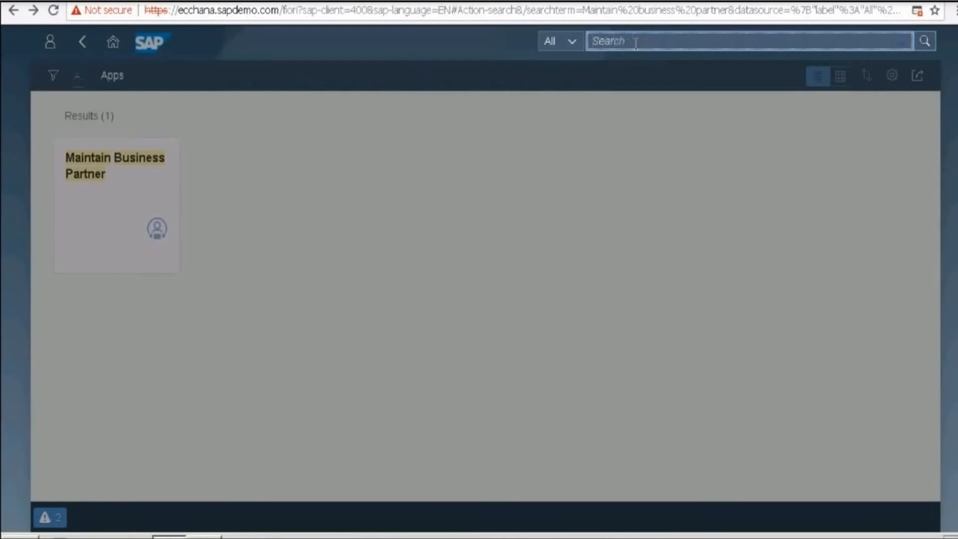
text(Create)
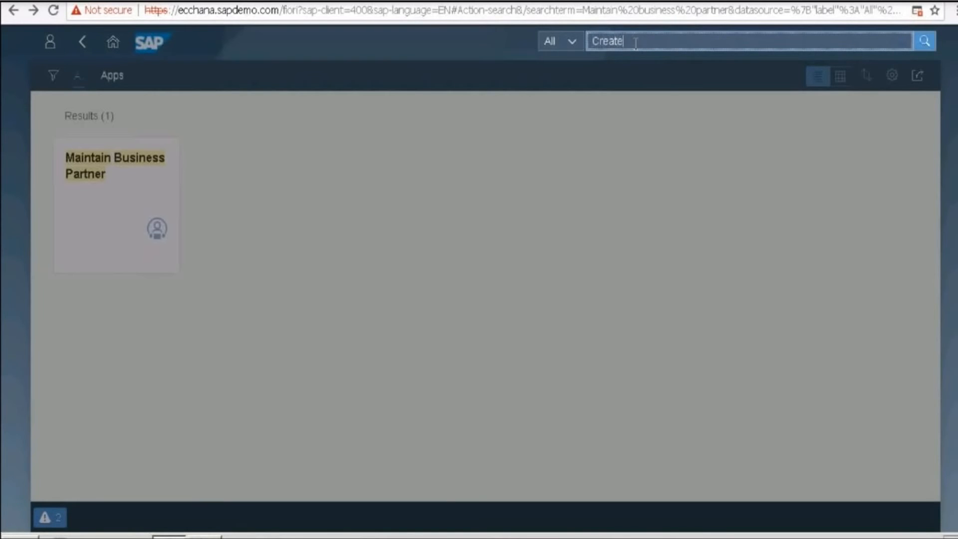
text( outgoing invoic)
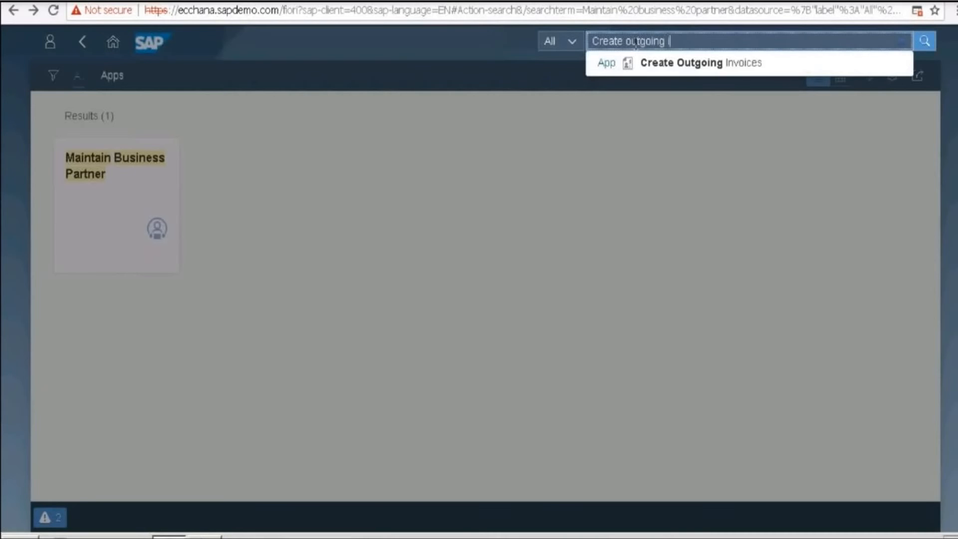
text(e)
click(697, 75)
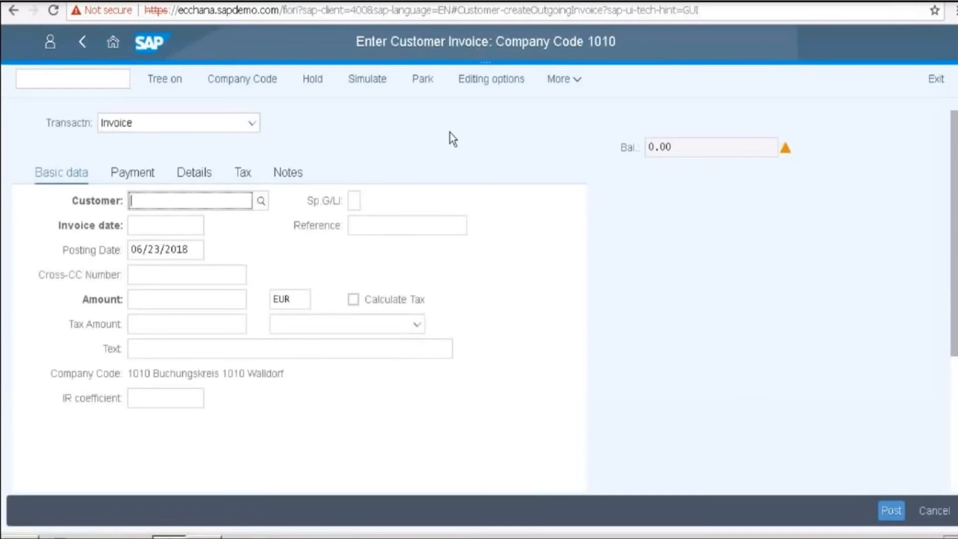
- Confirm company code 1010 for the customer invoice and enter the customer's account number
click(235, 81)
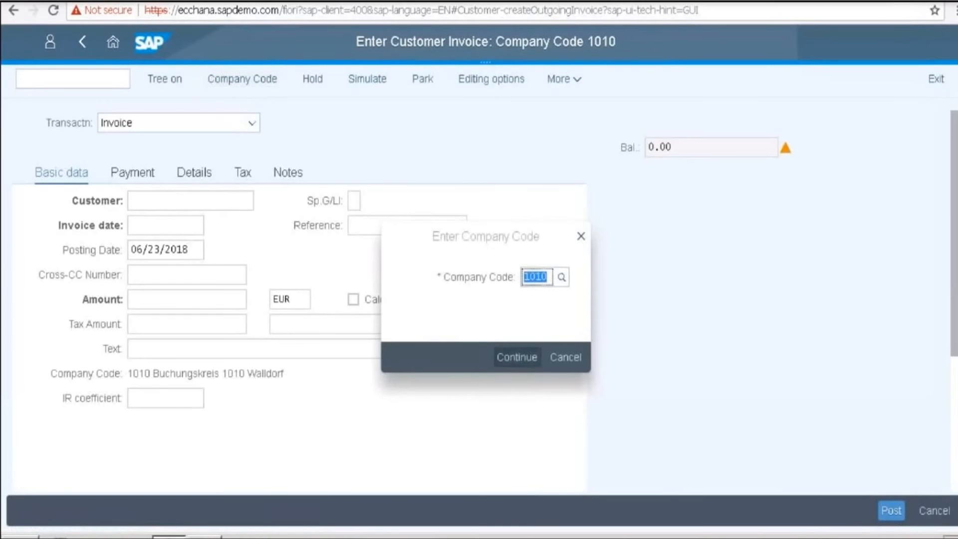
click(518, 363)
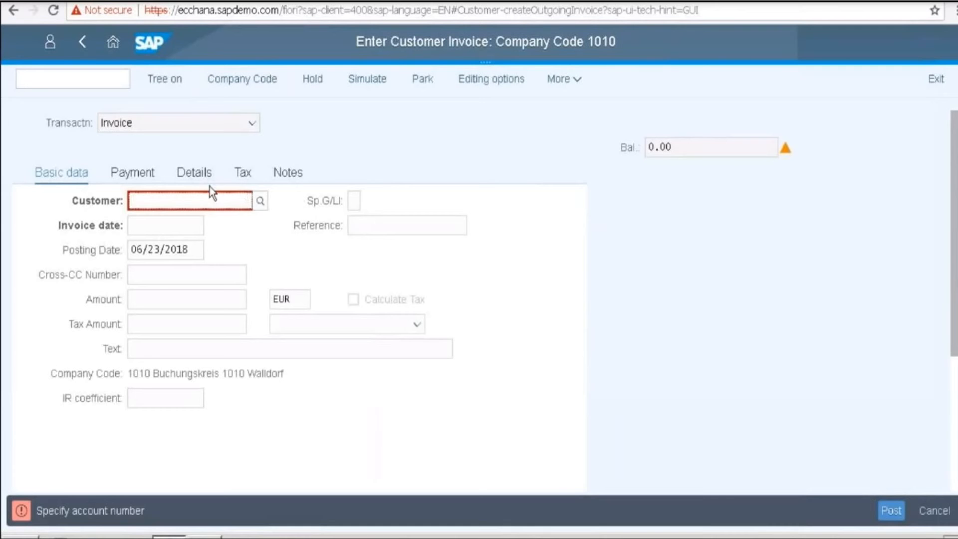
text(10100001)
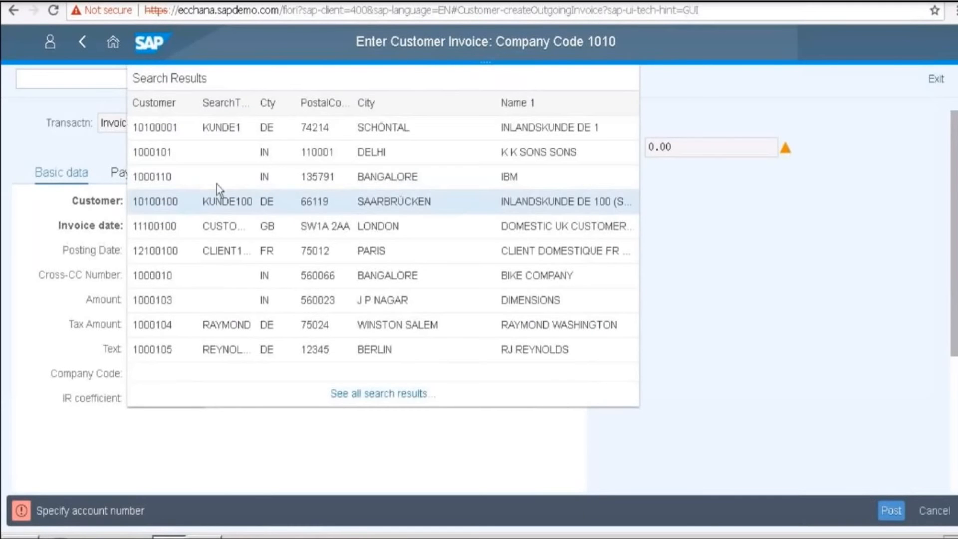
click(220, 133)
key(Return)
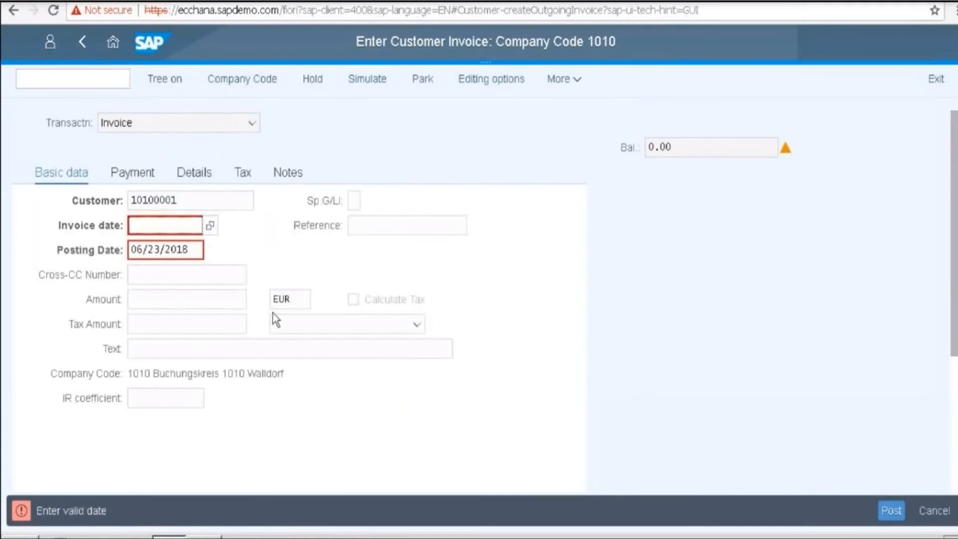
- Set the invoice date to 06/23/2018 and the amount to 10,000.00 EUR
click(209, 227)
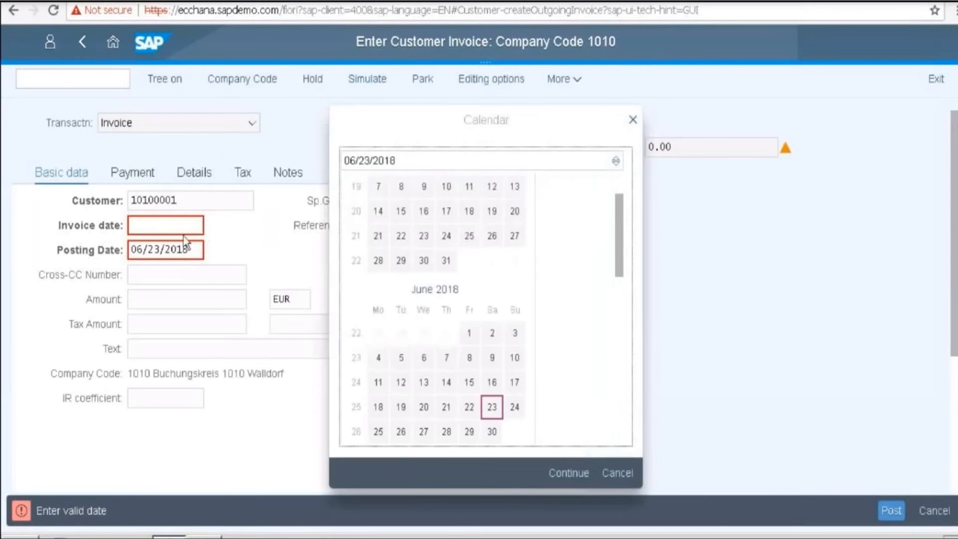
click(490, 405)
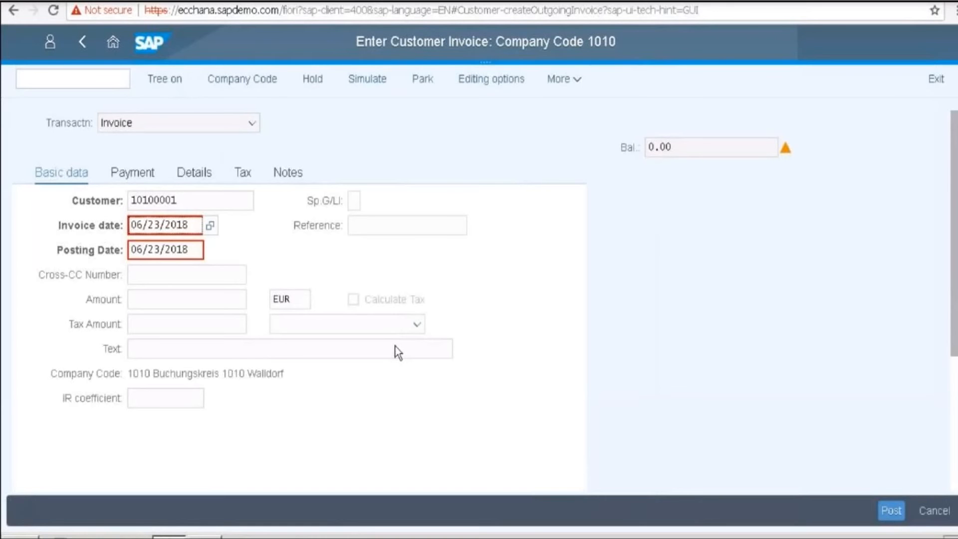
click(188, 301)
text(10000)
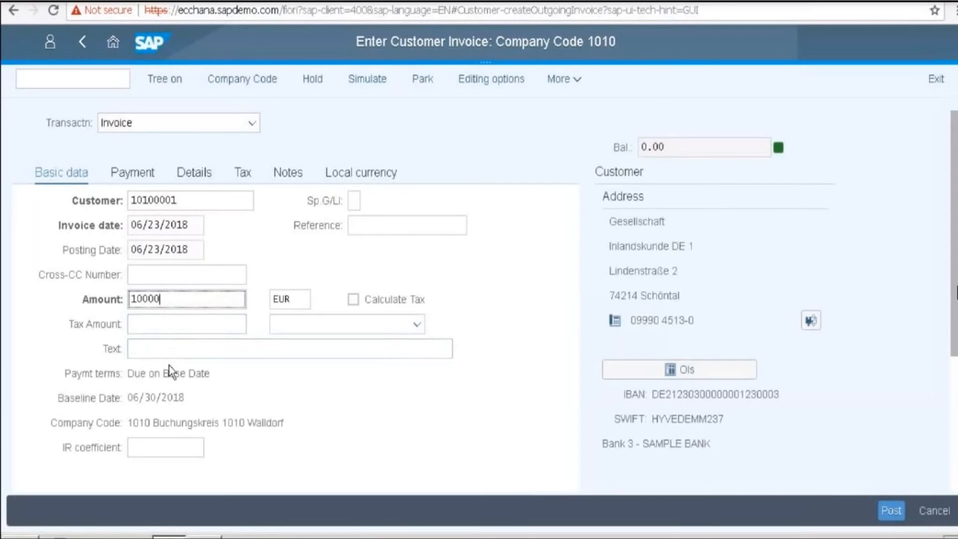
key(Return)
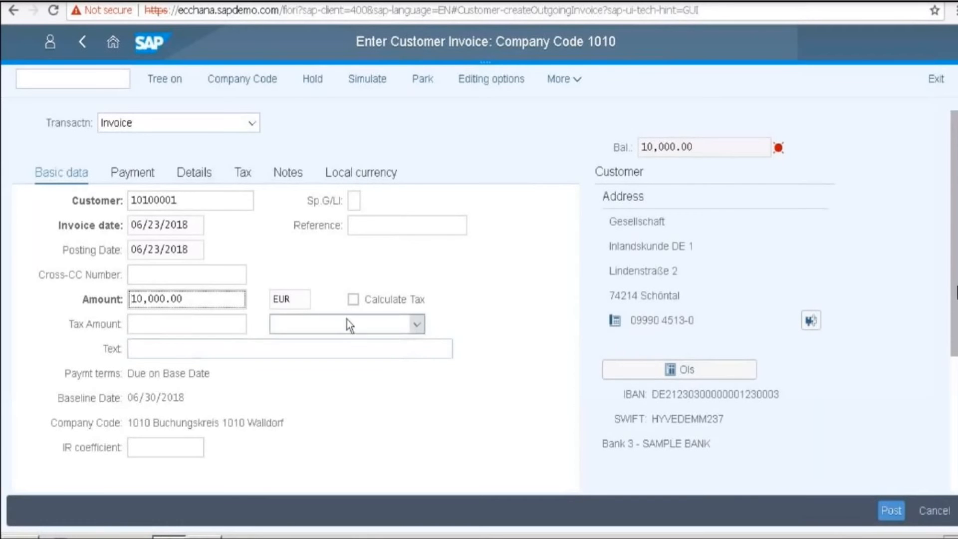
- Enter "customer invoices" as the invoice text and bring the G/L account line items into view
click(289, 349)
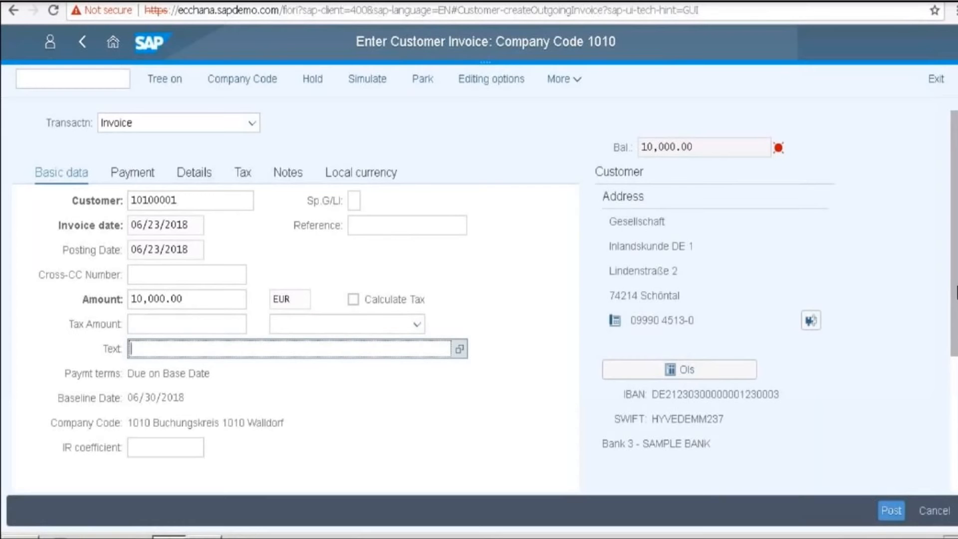
text(customer invoices)
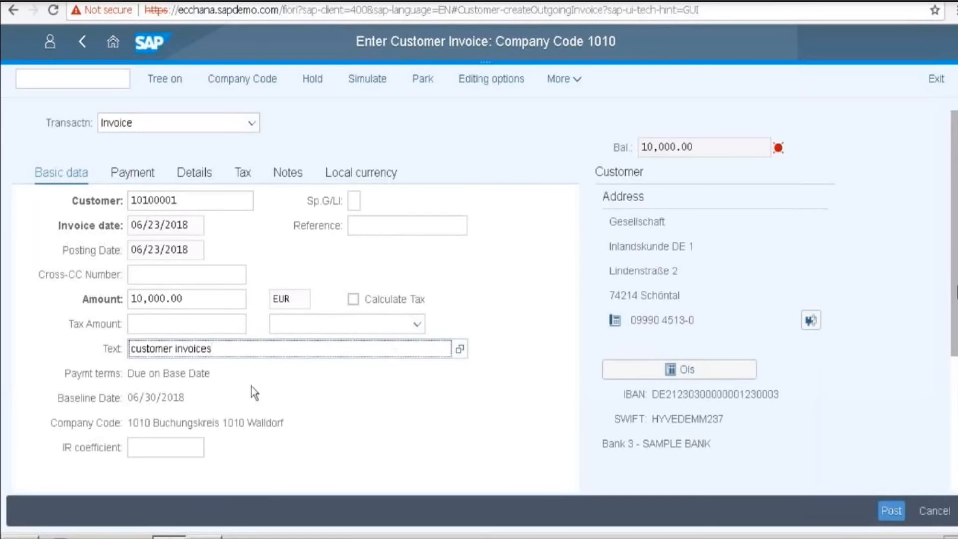
scroll(235, 406, down, 4)
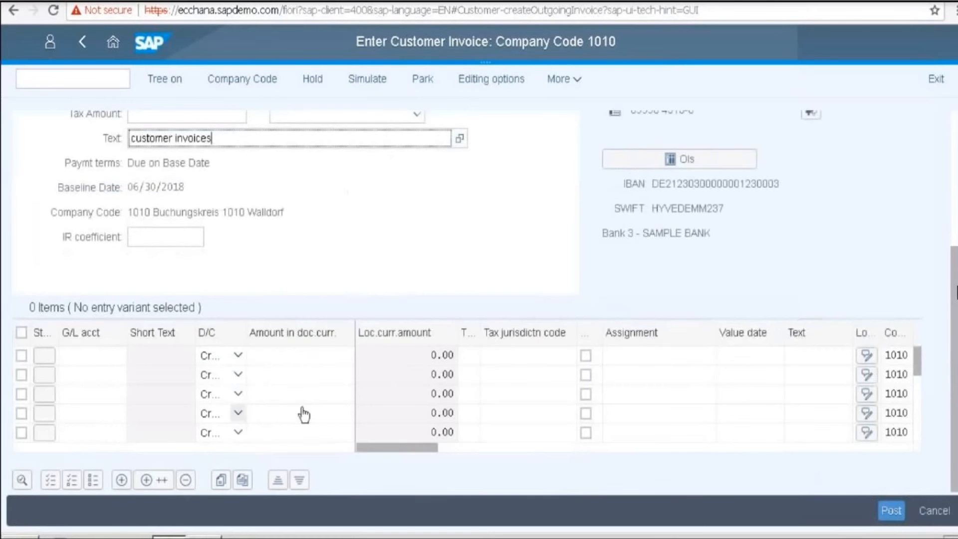
- Enter the Payroll - Savings Plan G/L account in the first line item of the customer invoice
scroll(80, 355, up, 4)
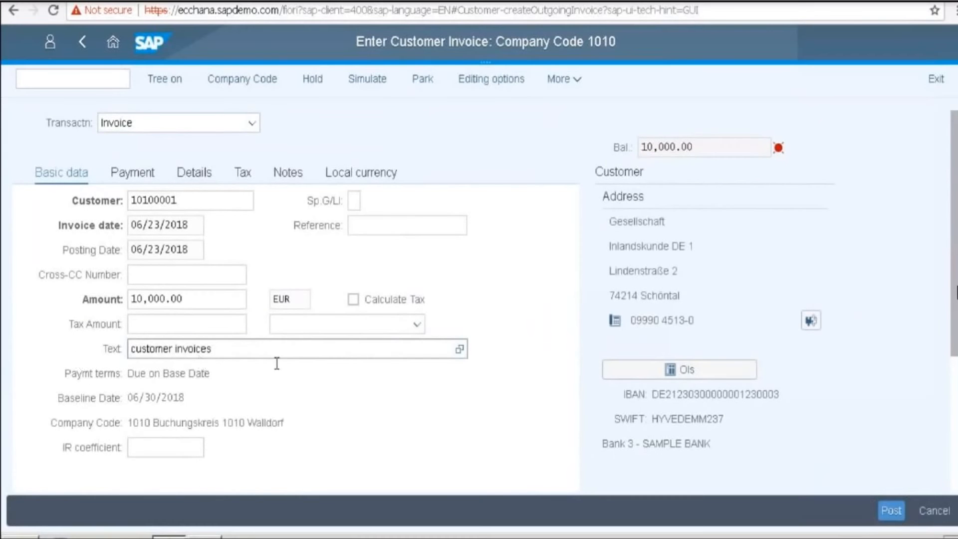
scroll(277, 363, down, 4)
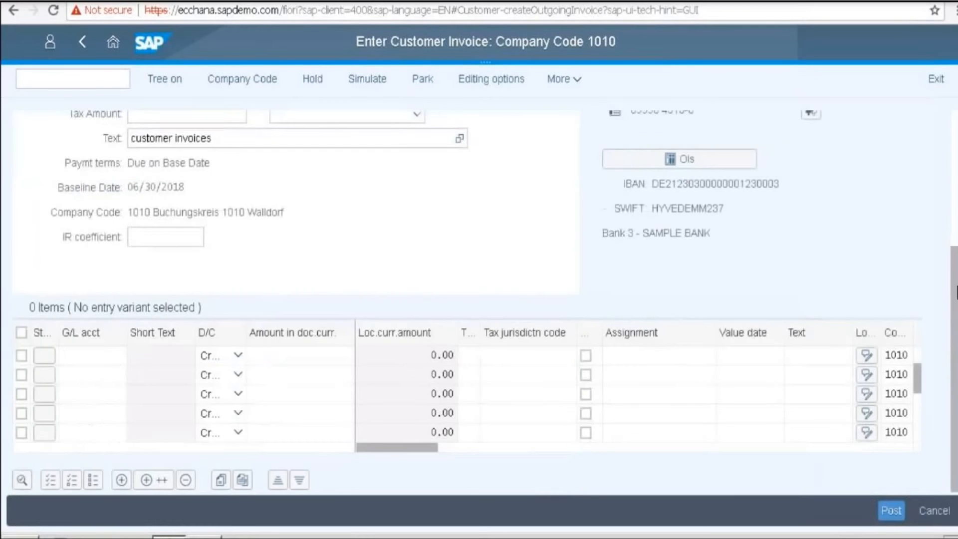
click(106, 358)
text(215)
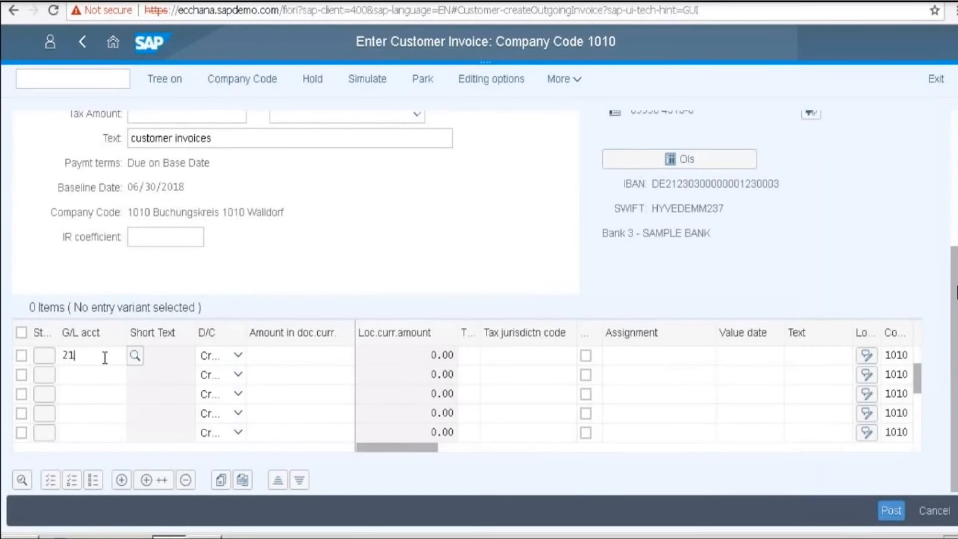
text(0)
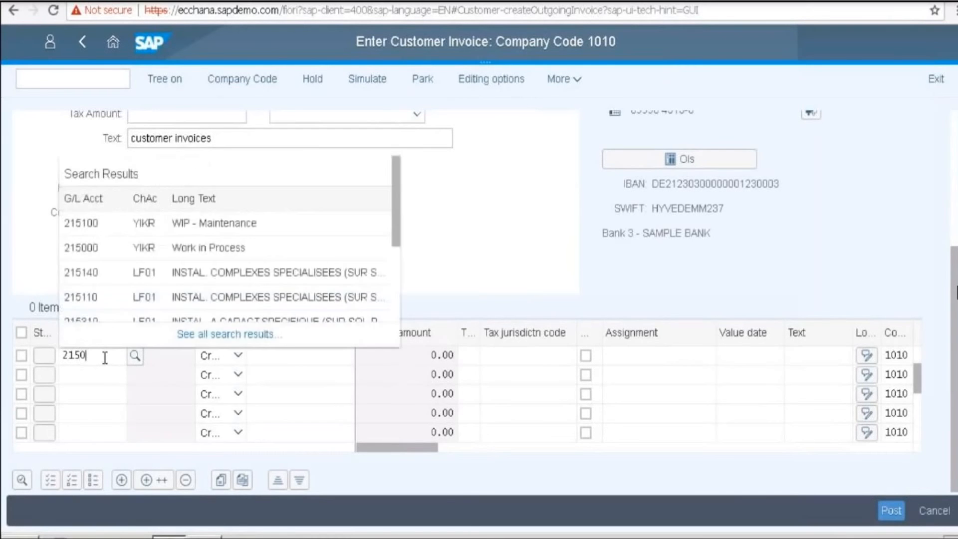
text(5000)
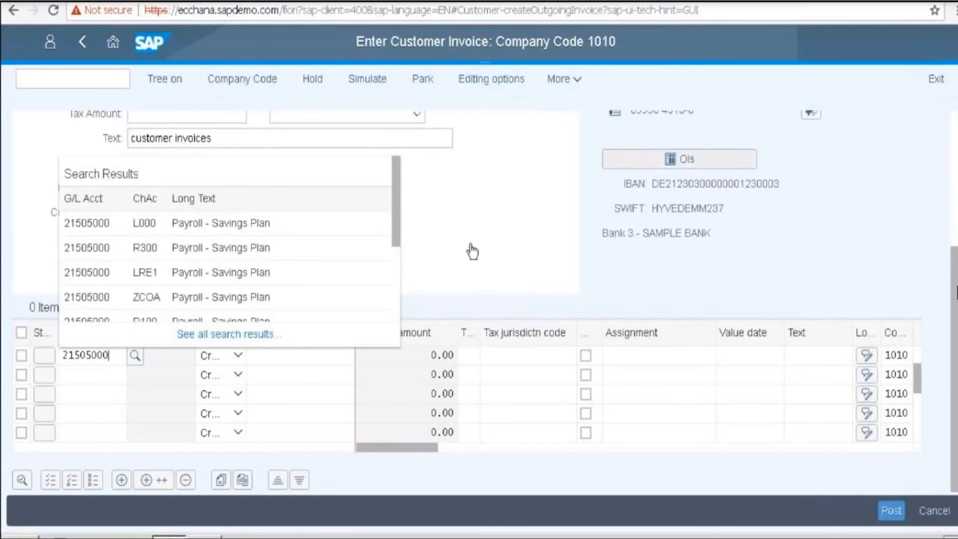
click(109, 228)
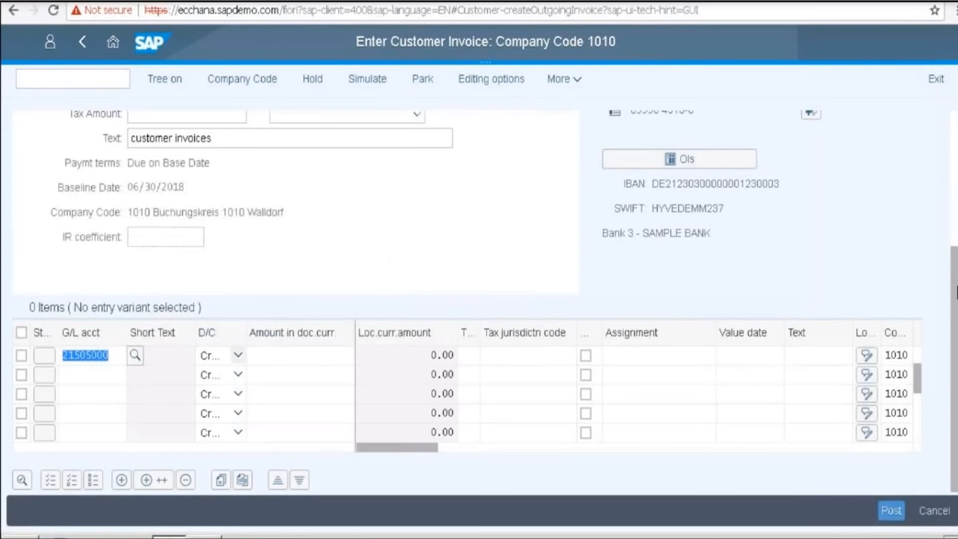
- Set the G/L line item to credit with a document currency amount of 10000 and apply the entry
click(236, 355)
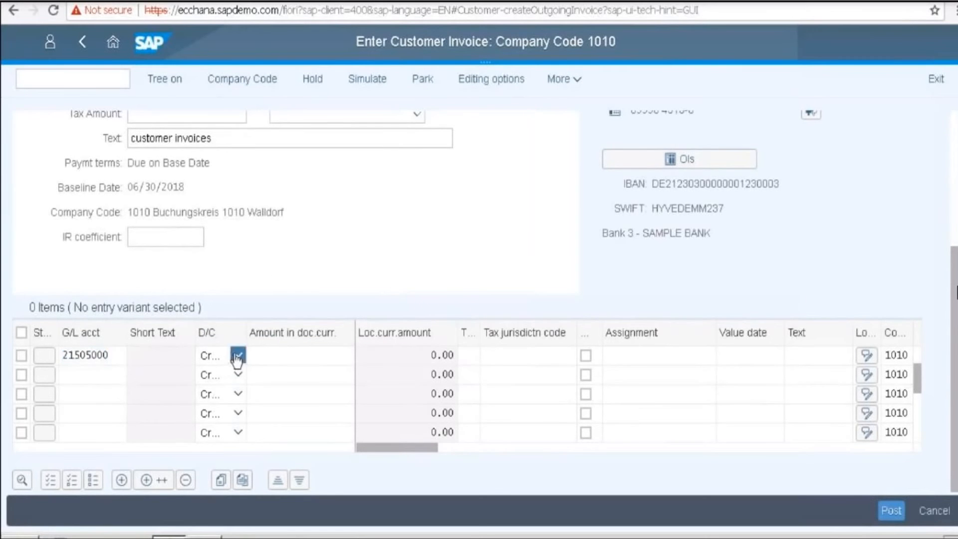
click(215, 379)
click(293, 357)
text(10000)
scroll(275, 401, up, 2)
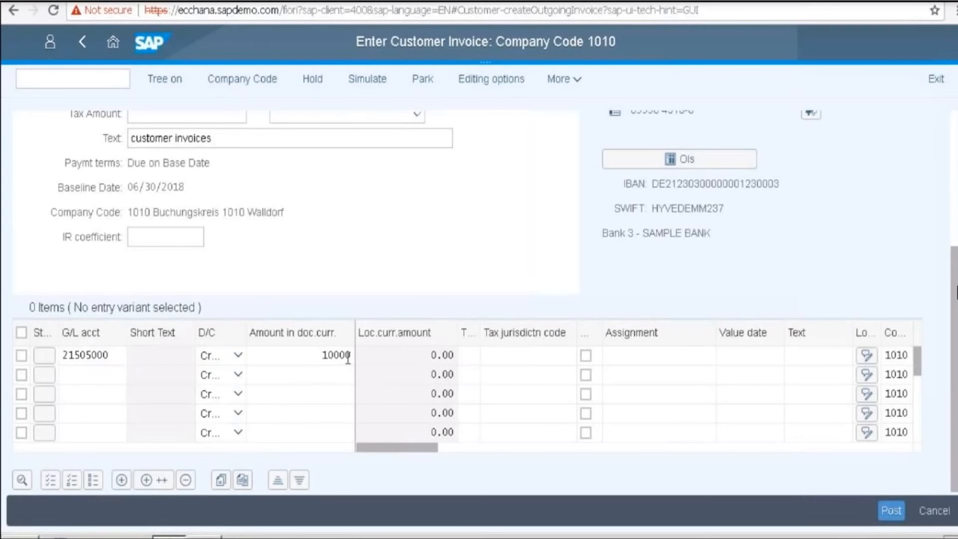
key(Return)
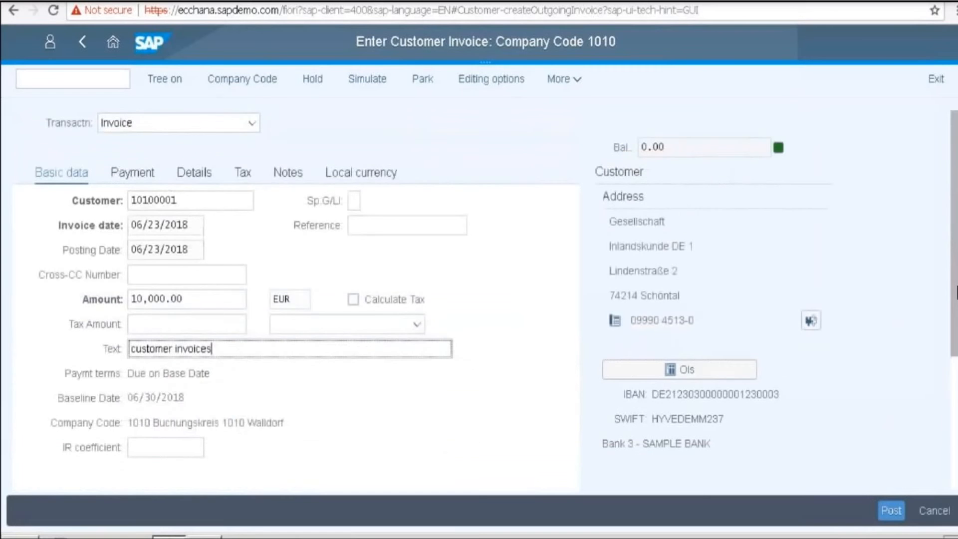
- Review the customer invoice's header and line items, and simulate it to open the document overview
scroll(342, 349, down, 5)
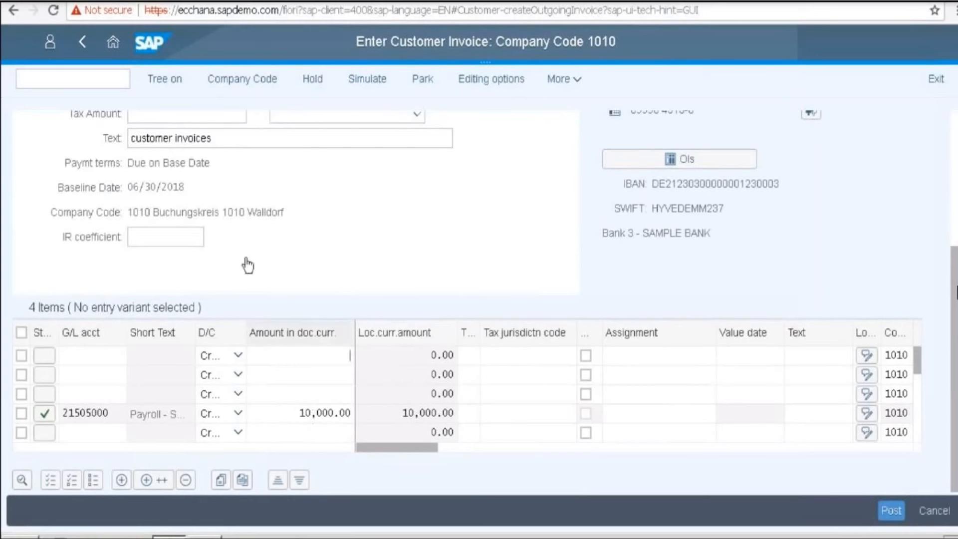
scroll(319, 223, up, 5)
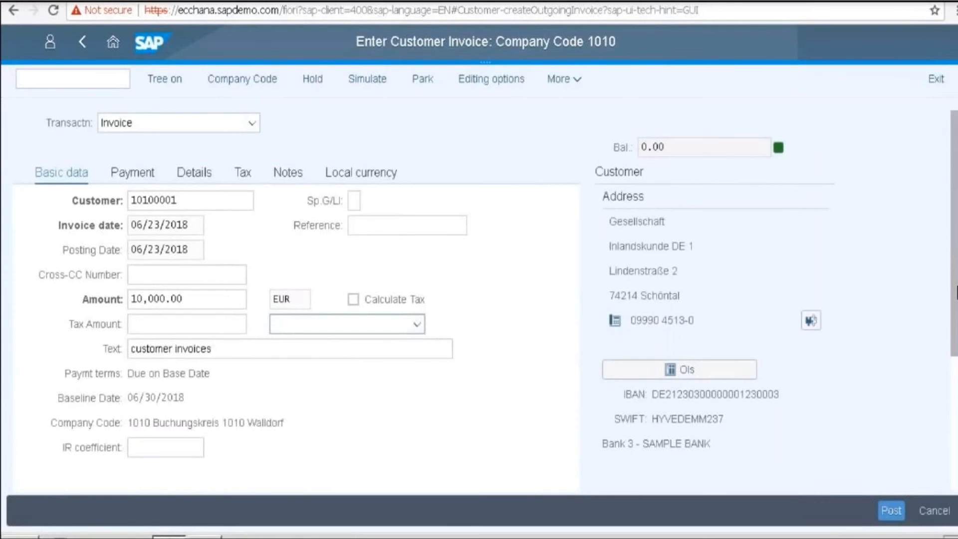
scroll(324, 335, down, 5)
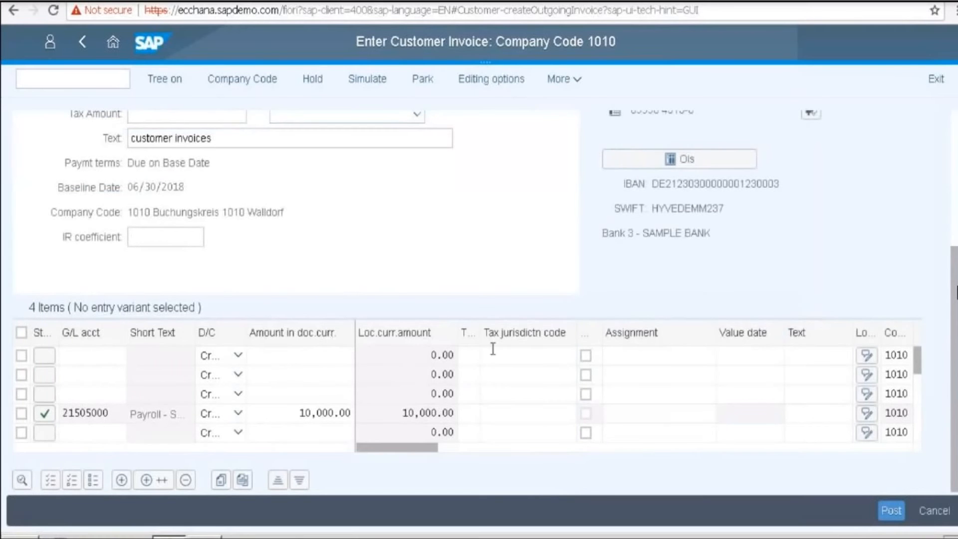
click(573, 84)
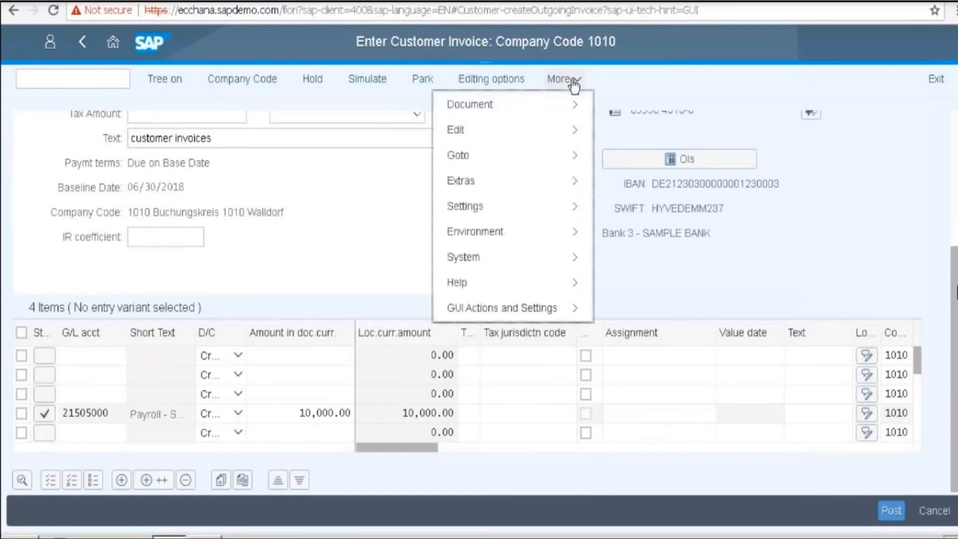
click(558, 104)
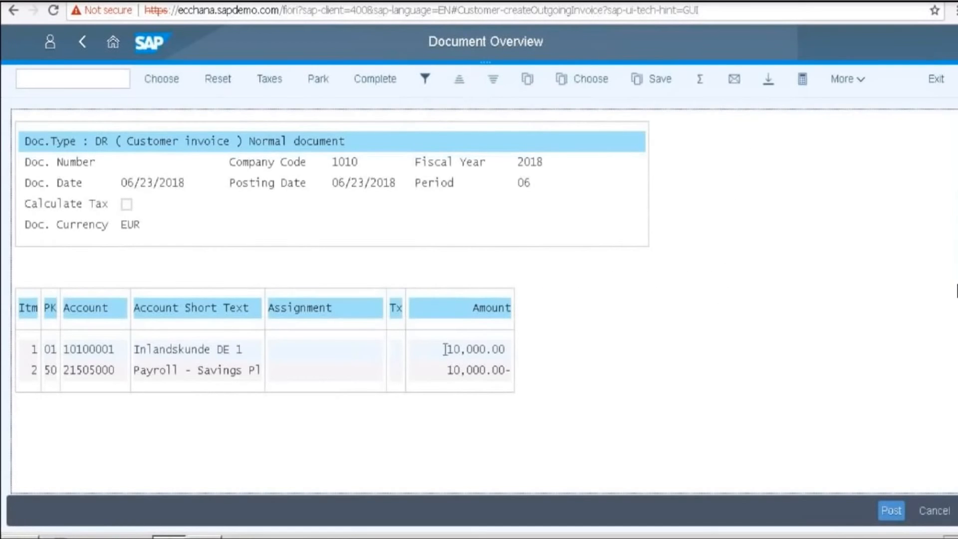
- Check the customer and G/L line amounts in the document overview and post the customer invoice
click(445, 349)
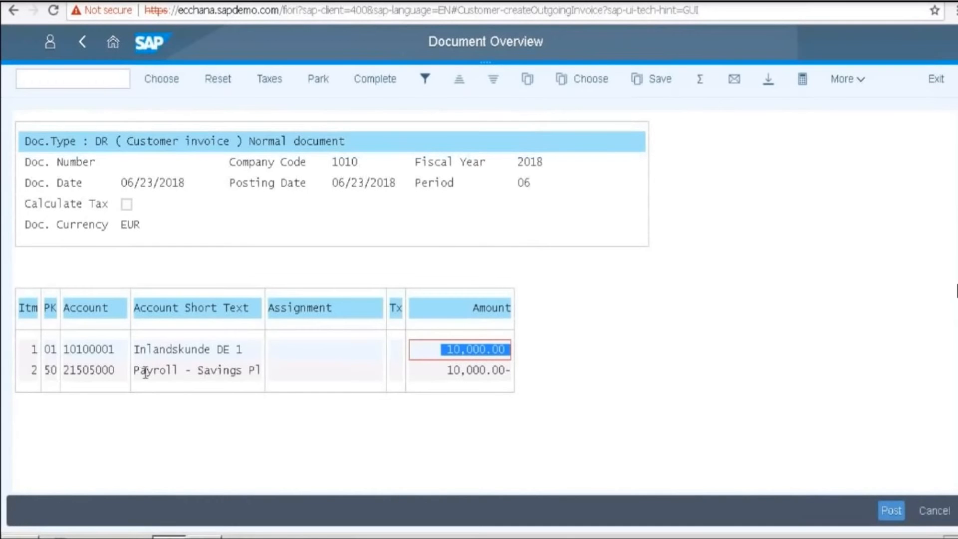
click(449, 369)
double_click(507, 370)
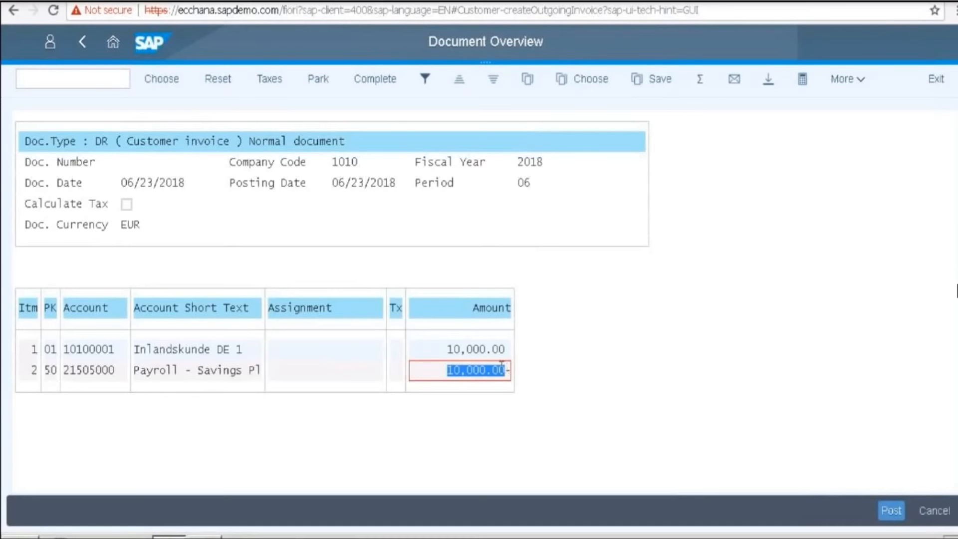
click(890, 510)
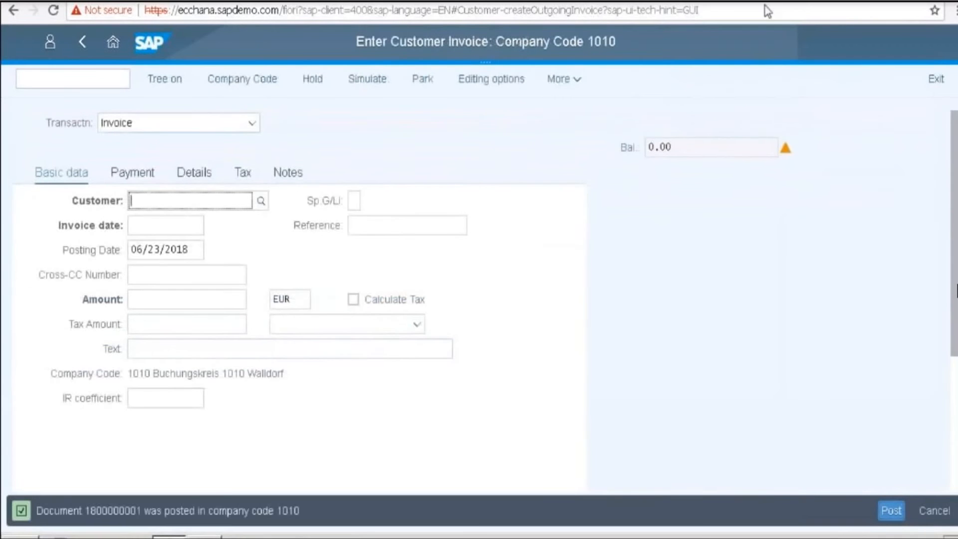
- Copy the posted customer invoice's document number into a new Notepad note and minimize the note
drag(37, 511, 303, 514)
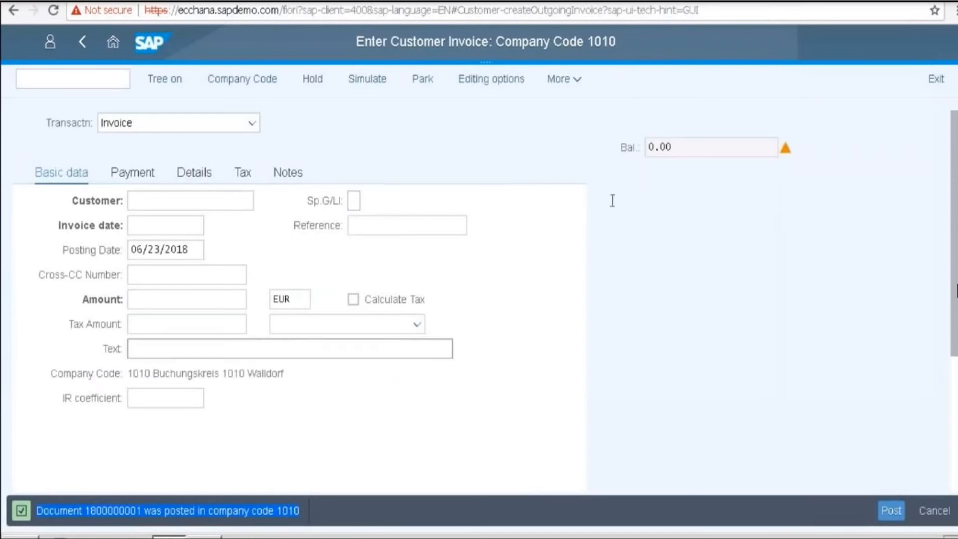
click(170, 512)
mouse_move(140, 510)
mouse_down()
mouse_move(83, 510)
mouse_move(144, 511)
mouse_up()
key(ctrl+c)
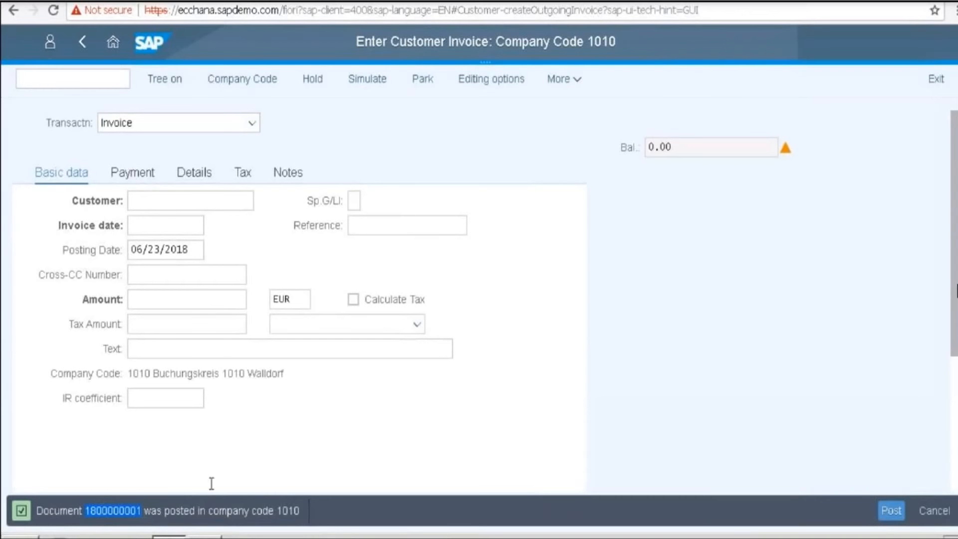
click(18, 536)
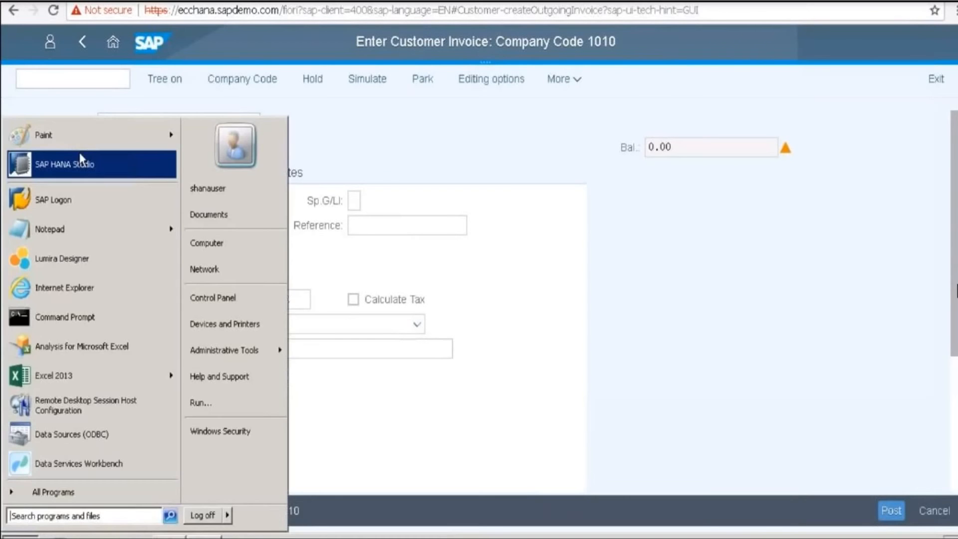
click(88, 222)
key(ctrl+v)
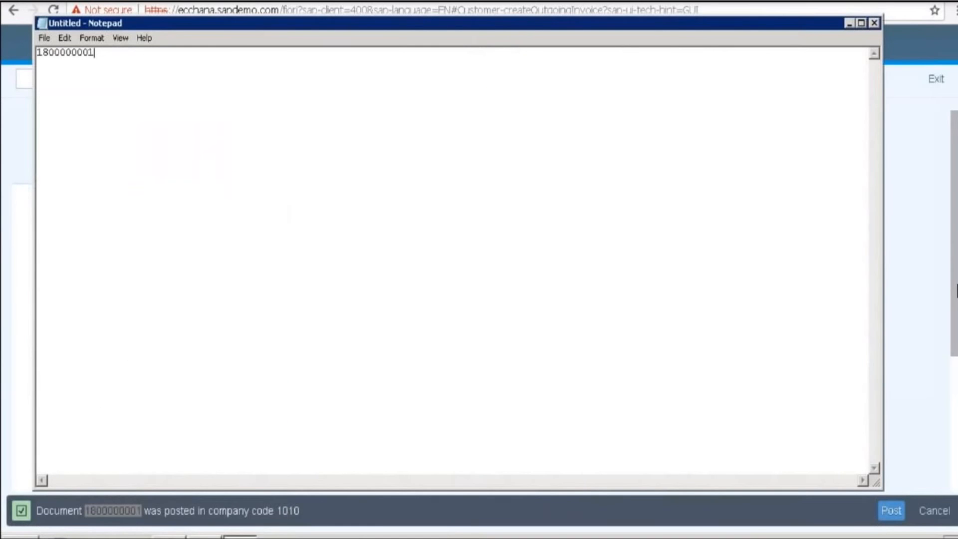
click(848, 24)
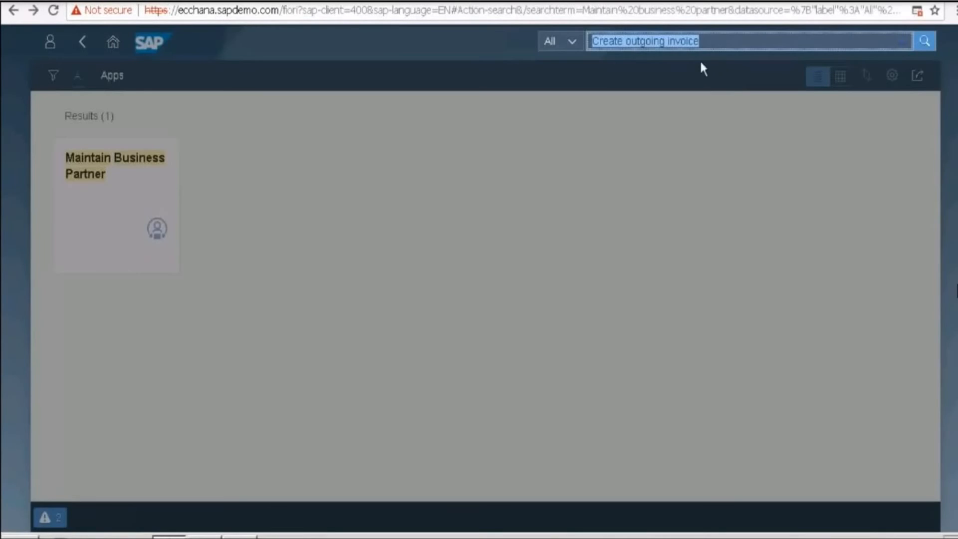
- Return to the launchpad search, look up "Create supplier invoice" and launch the Create Supplier Invoice Advanced app
click(660, 44)
key(Delete)
key(Delete)
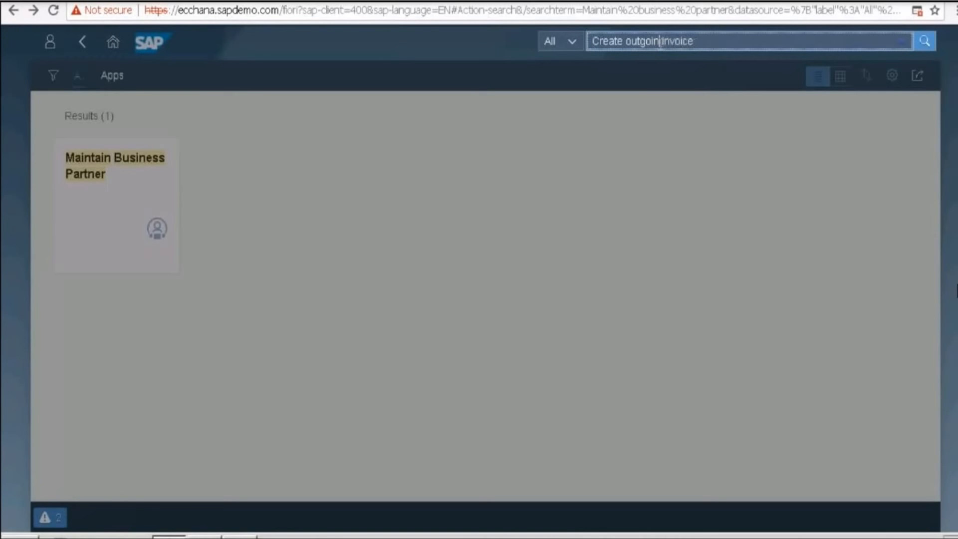
key(BackSpace)
key(BackSpace)
key(BackSpace)
key(BackSpace)
key(BackSpace)
key(BackSpace)
key(BackSpace)
text(supplier)
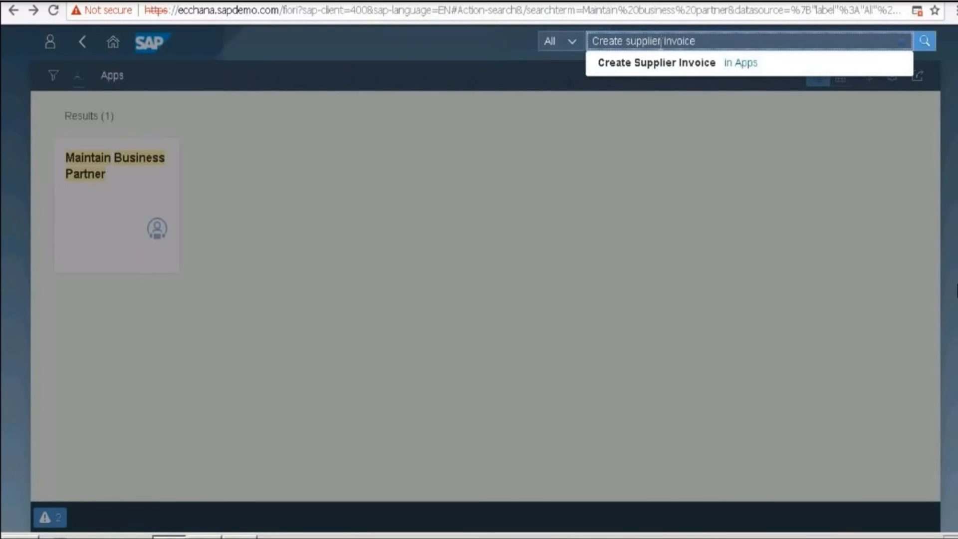
key(Return)
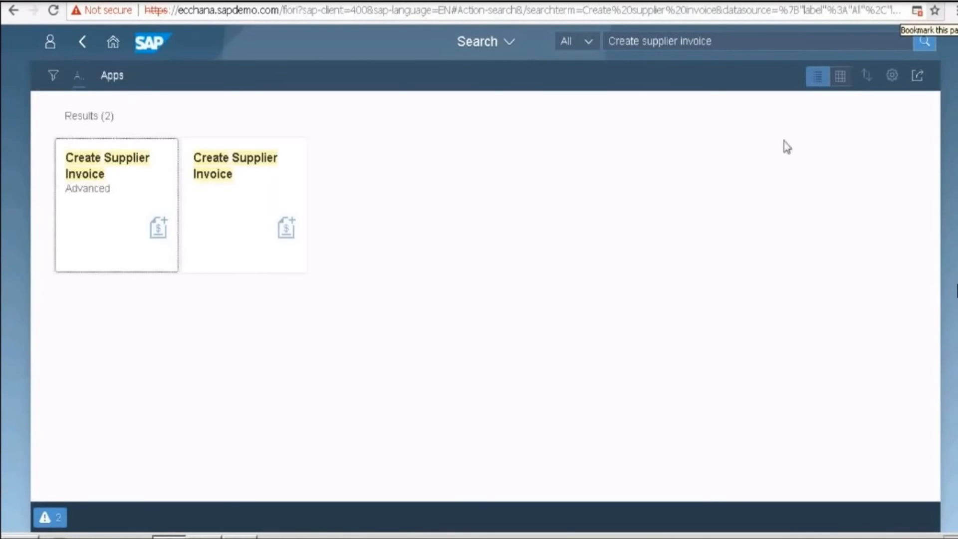
click(132, 205)
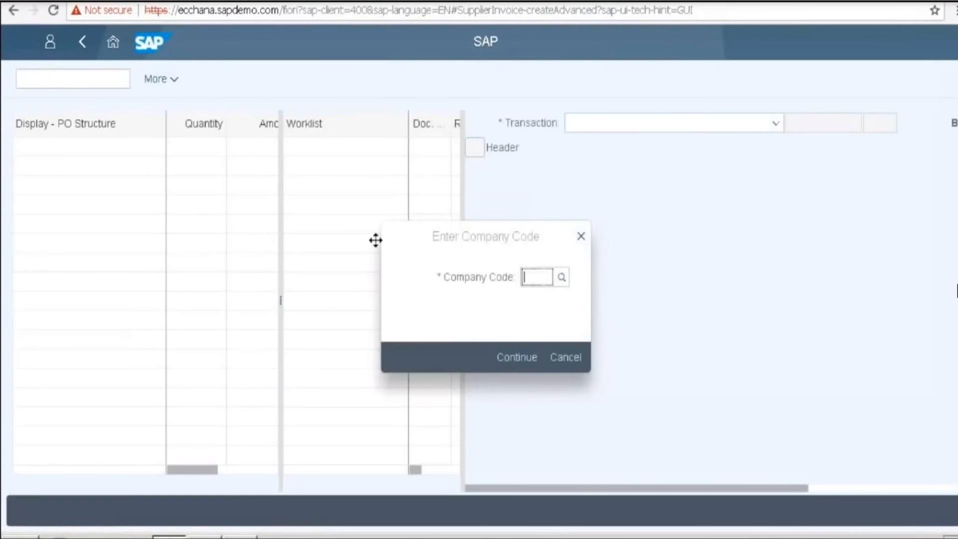
- Dismiss the company code prompt and start the vendor invoice transaction with /NFB60
click(581, 238)
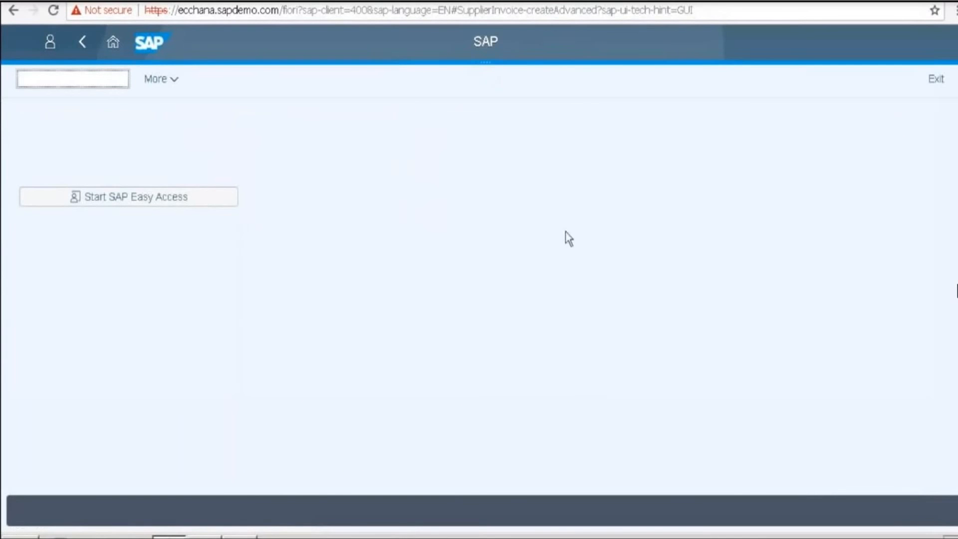
click(75, 79)
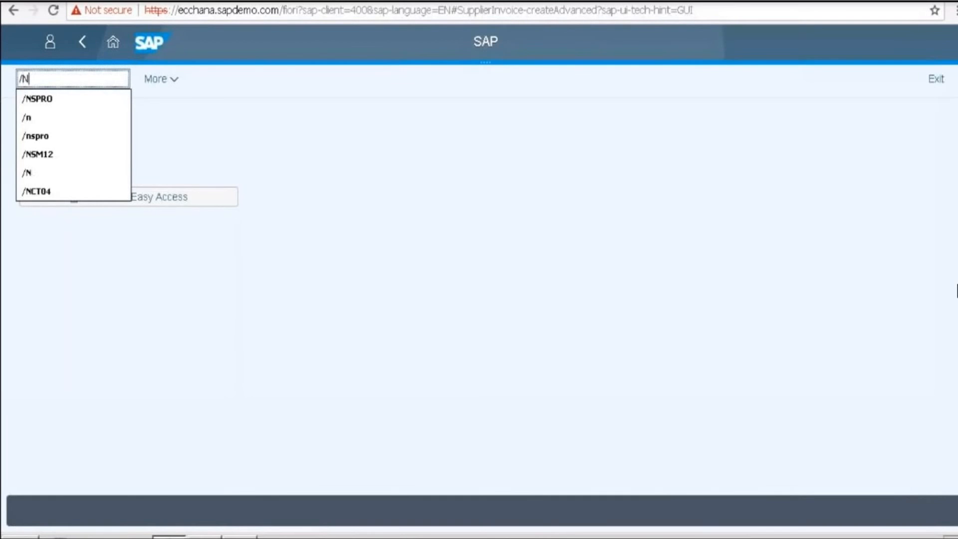
text(FB60)
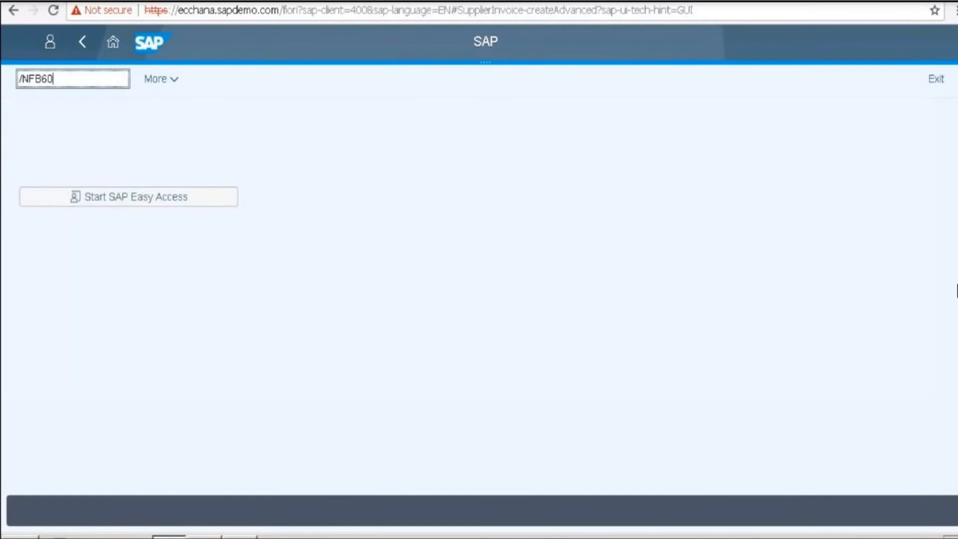
key(Return)
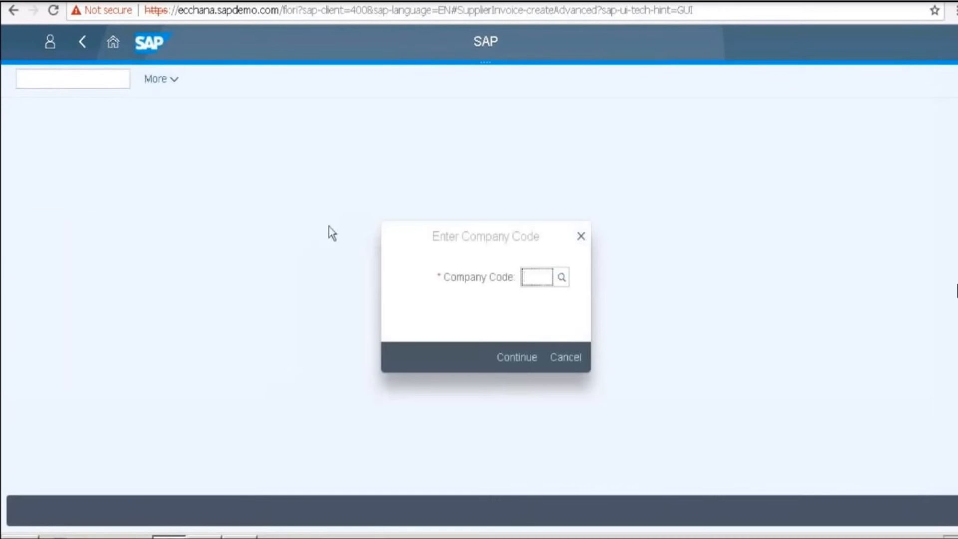
- Confirm company code 1010 for the vendor invoice and enter the vendor's account number for INLANDSLIEFERANT DE 1
text(1010)
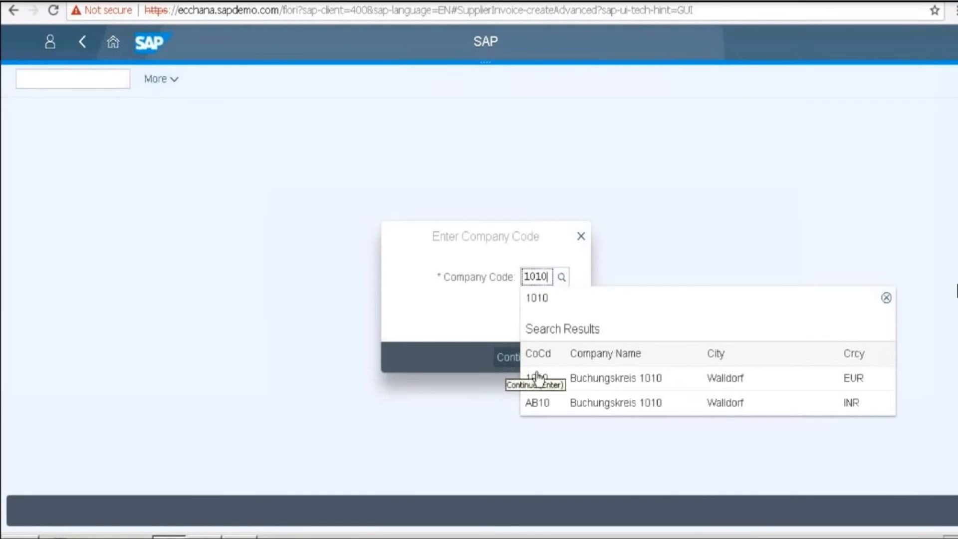
click(535, 377)
click(518, 366)
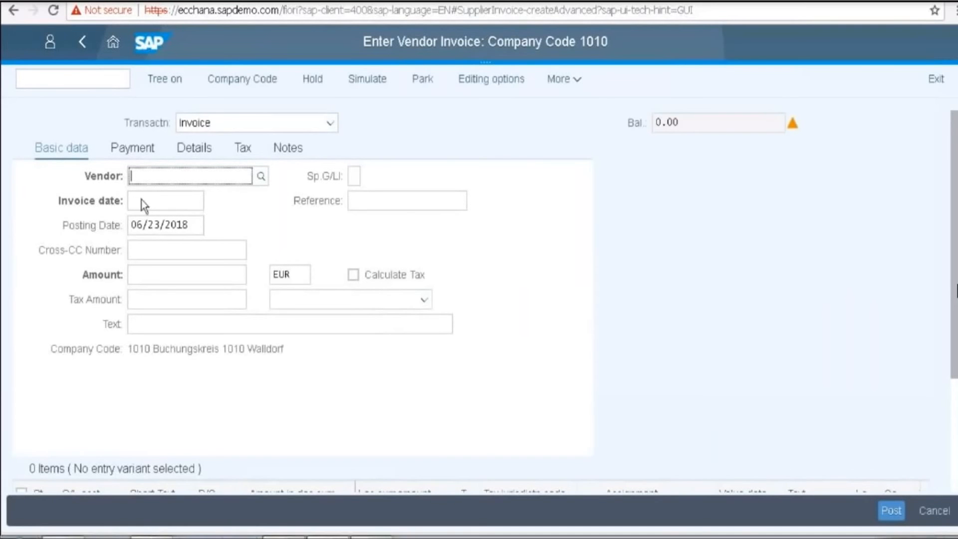
click(166, 178)
text(1030)
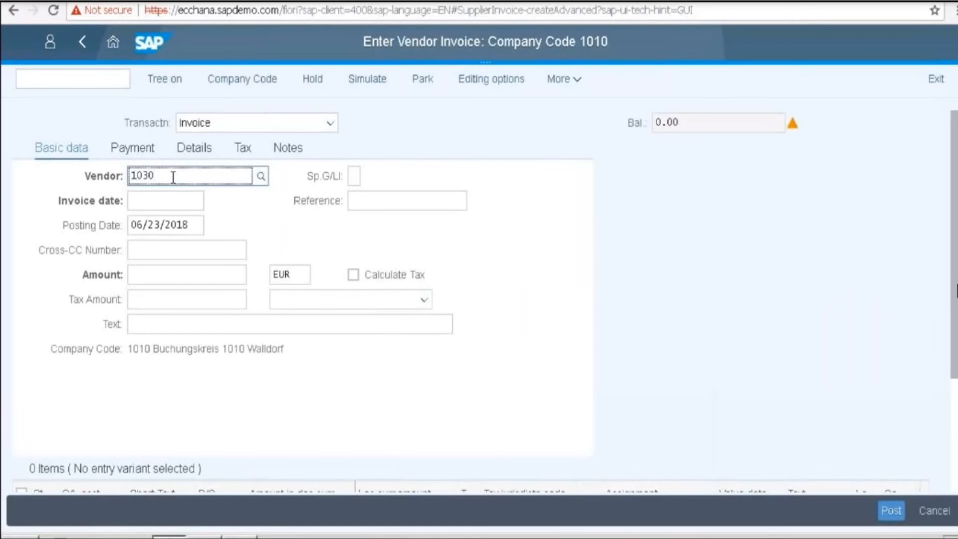
text(0001)
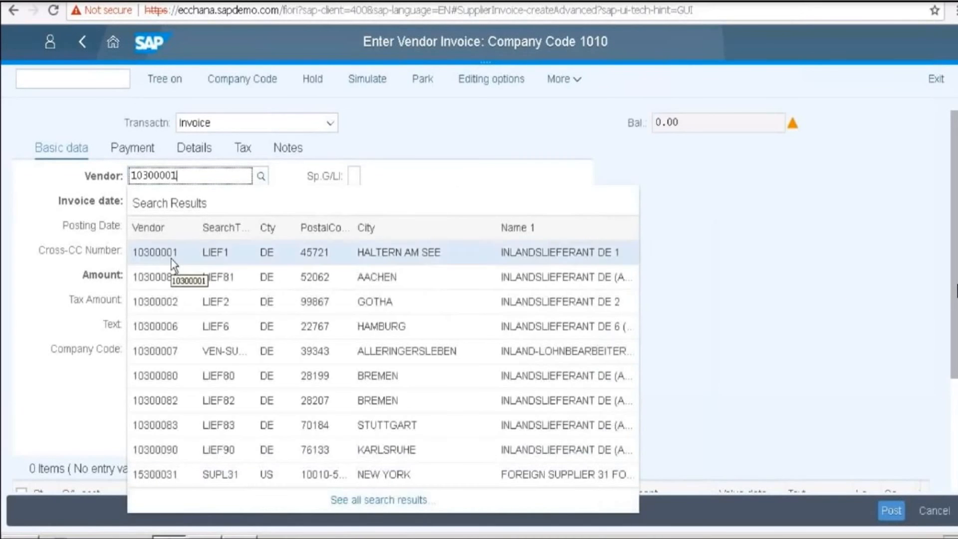
click(268, 252)
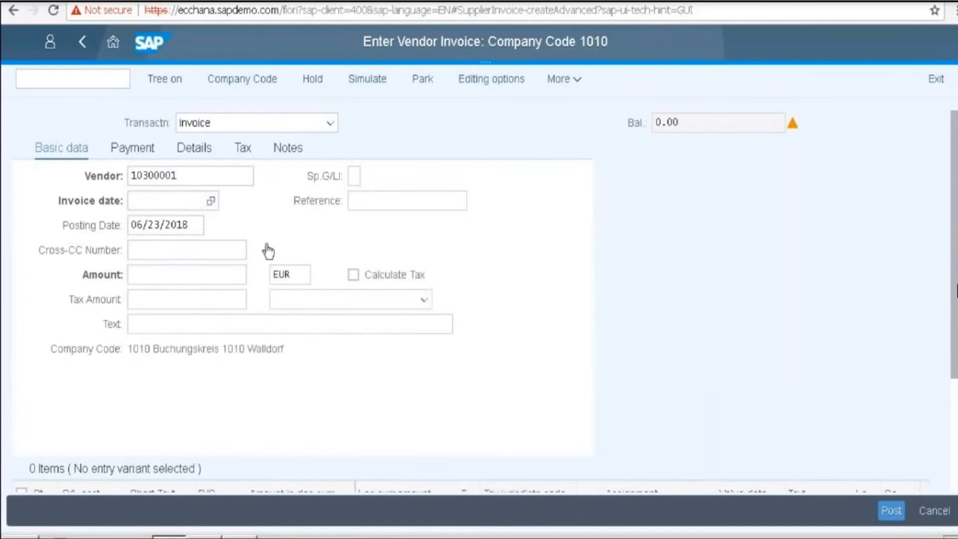
- Set the vendor invoice's invoice date to 06/23/2018 and its amount to 20000 EUR
key(F4)
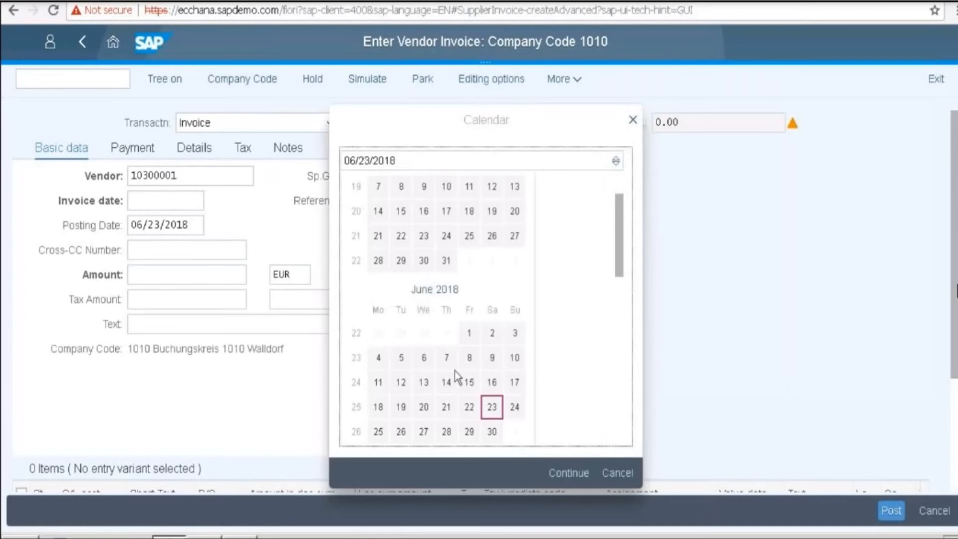
double_click(492, 406)
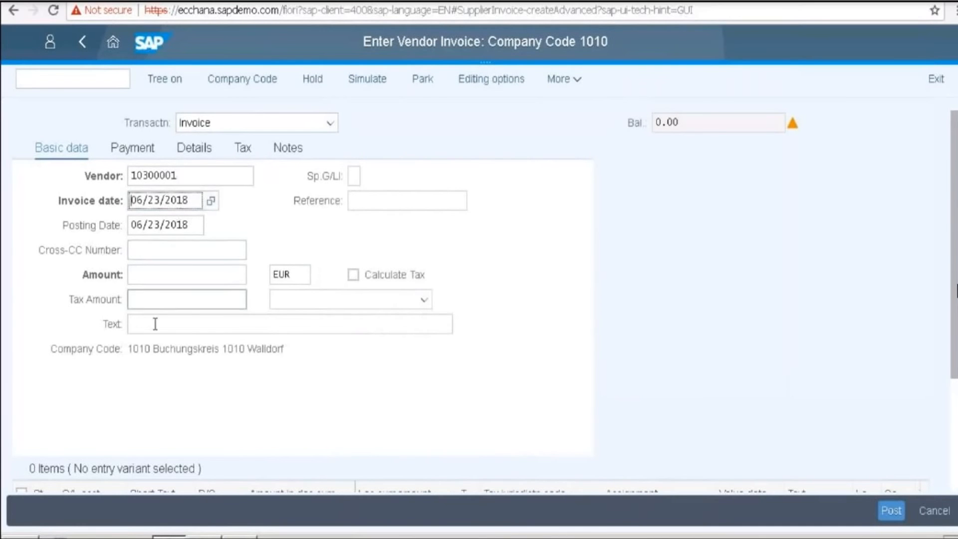
click(170, 302)
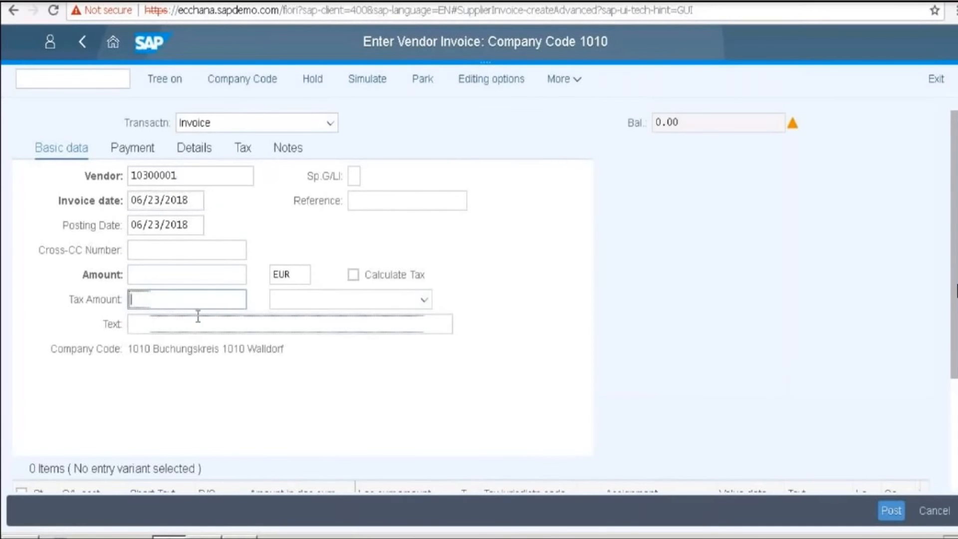
click(157, 275)
text(1000)
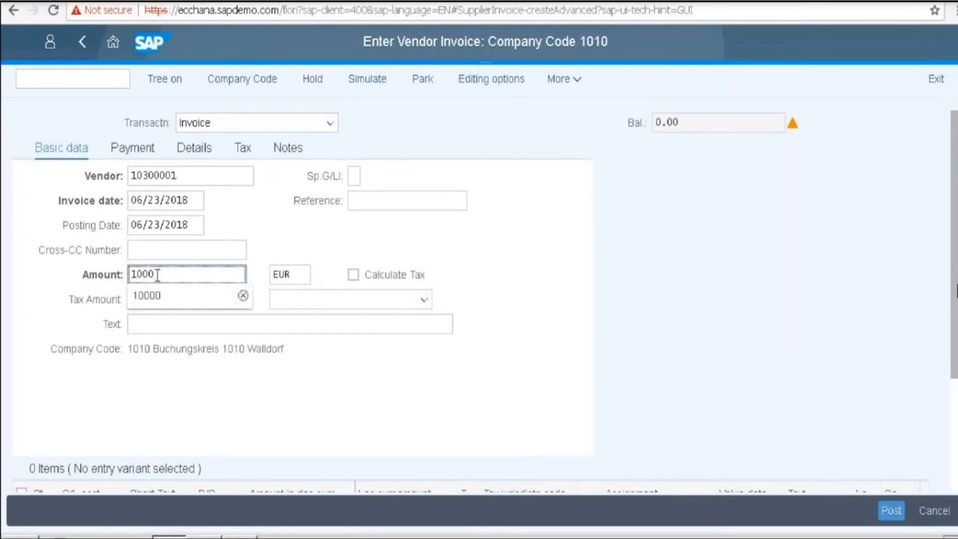
key(BackSpace)
key(BackSpace)
key(BackSpace)
key(BackSpace)
text(20000)
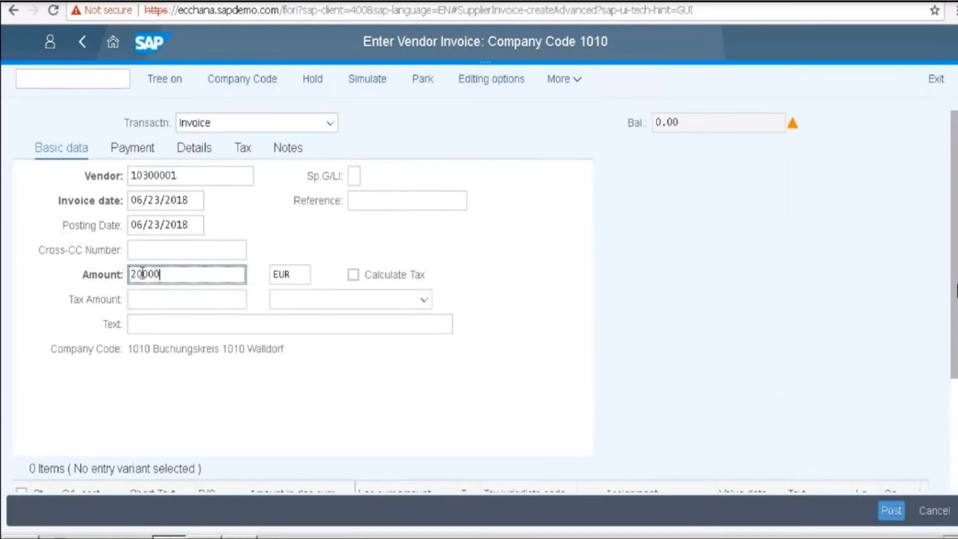
- Enter "Supplier invoices" as the vendor invoice's text and confirm the header data
click(141, 330)
text(S)
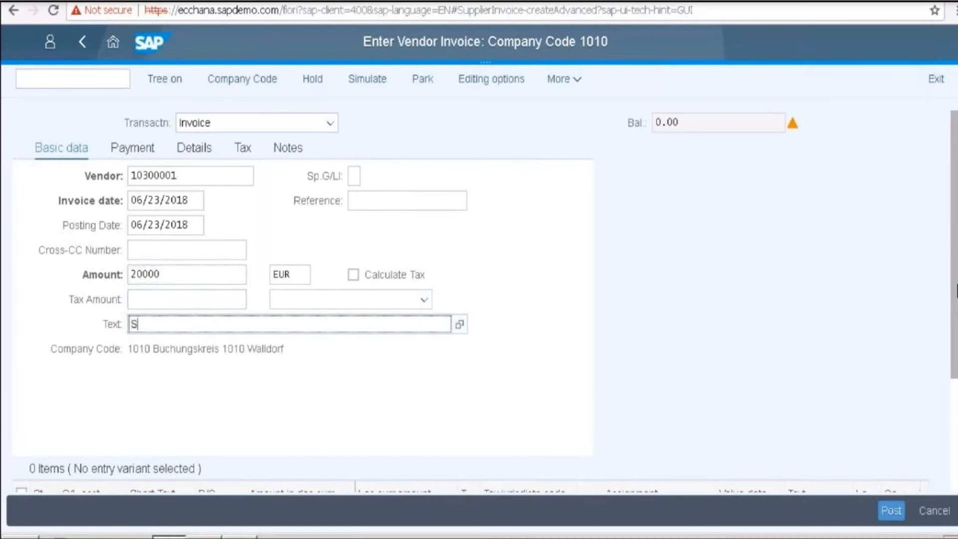
text(upplier invoices)
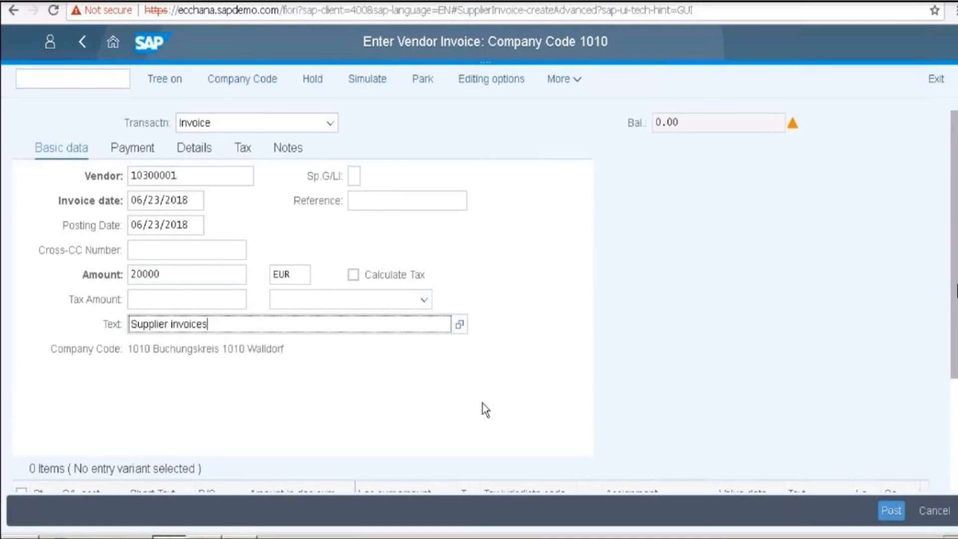
key(Return)
- Add a debit line item of 20000 on G/L account 15300000, Trip Costs in Advance from chart of accounts YCOA
scroll(483, 403, down, 3)
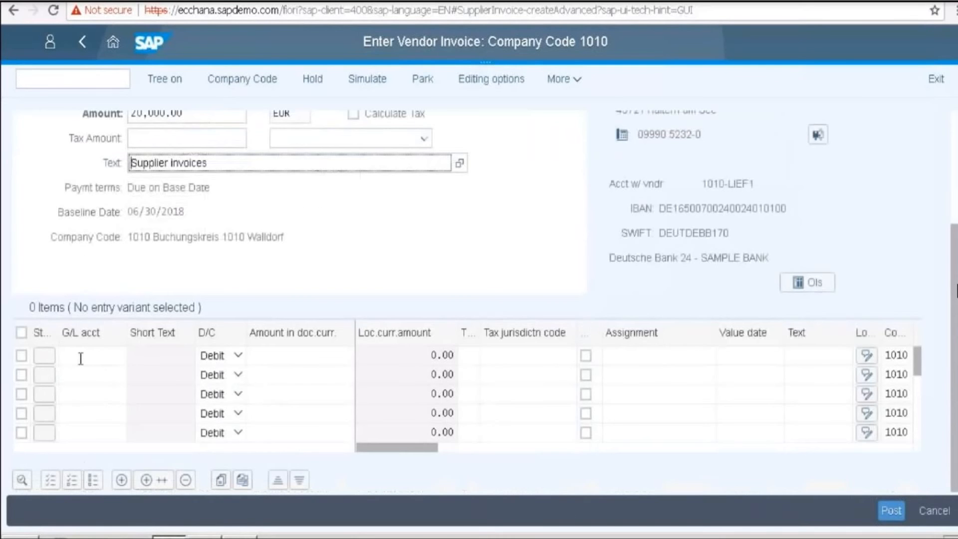
click(84, 358)
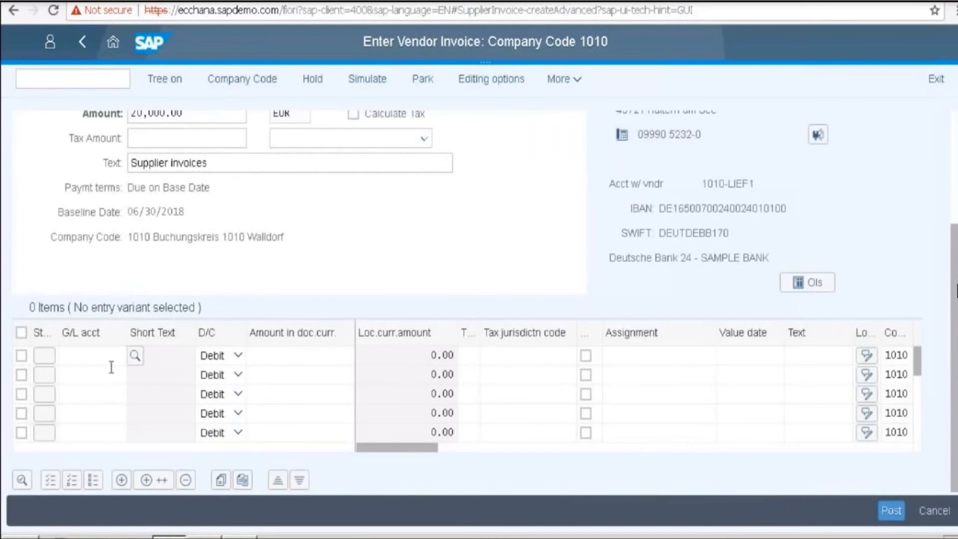
text(15300000)
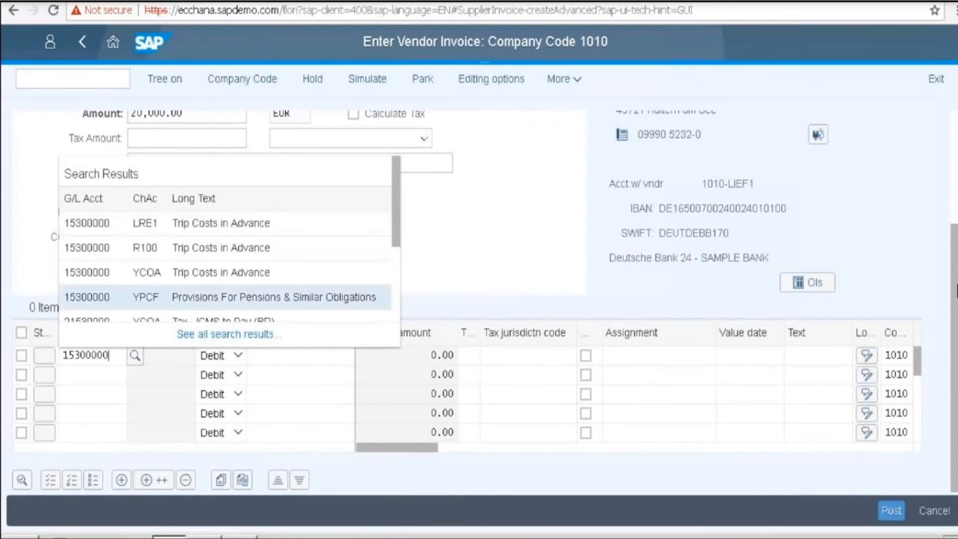
click(115, 272)
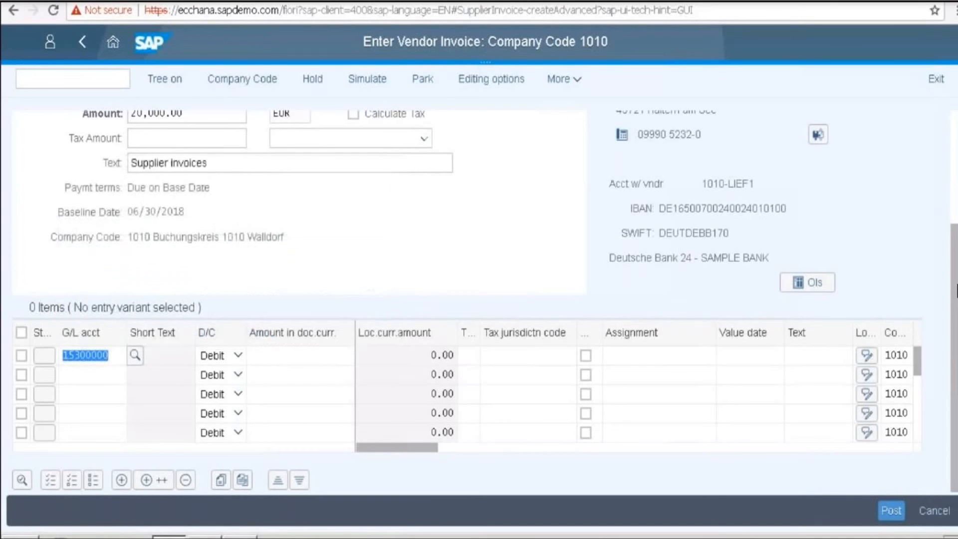
click(238, 356)
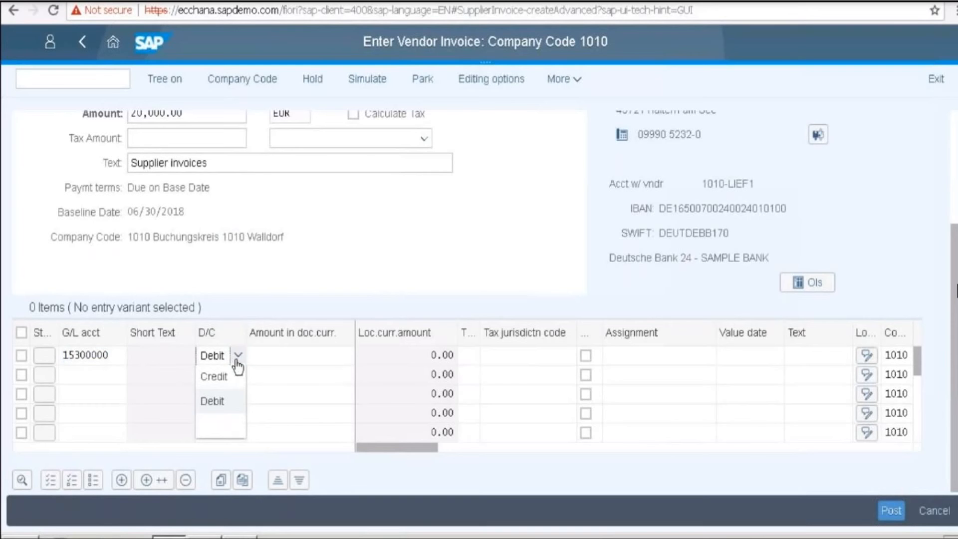
click(213, 401)
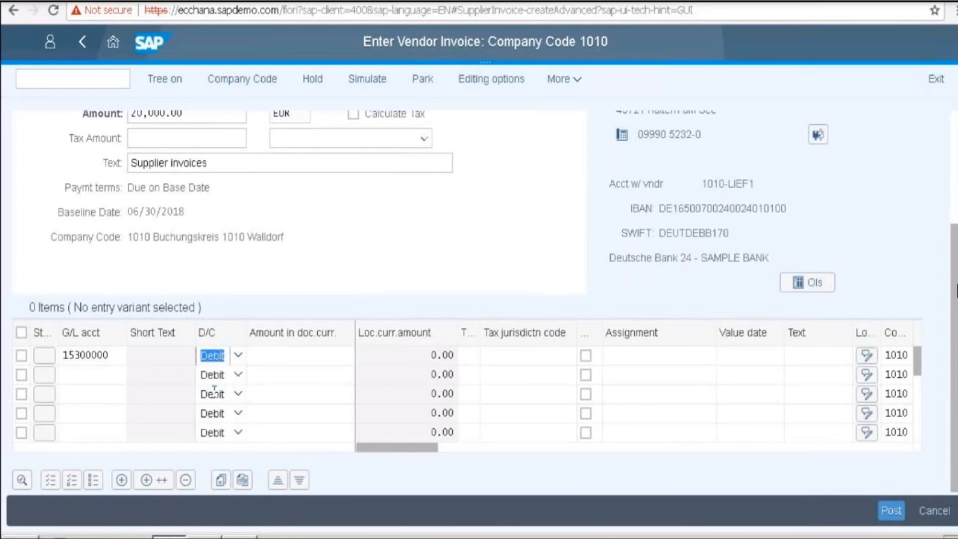
click(306, 356)
text(20000)
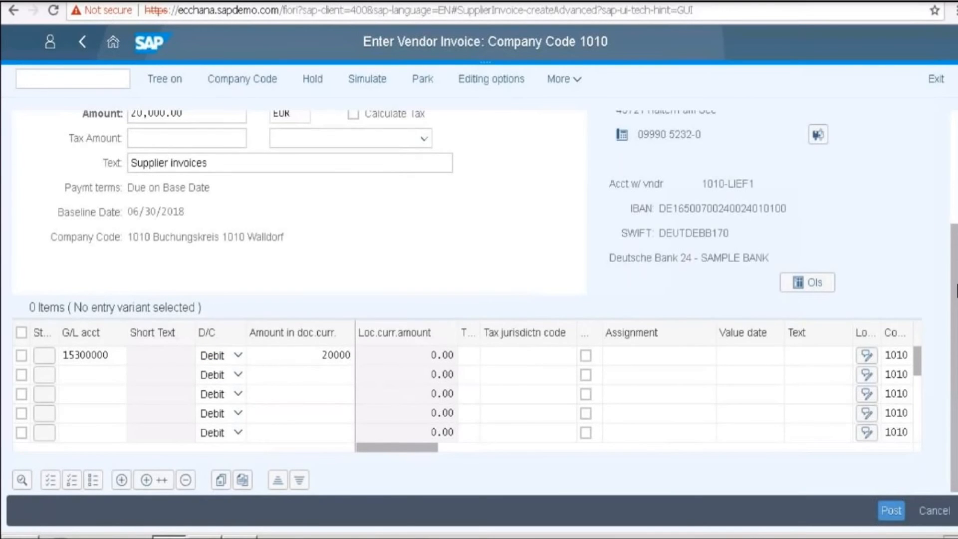
key(Return)
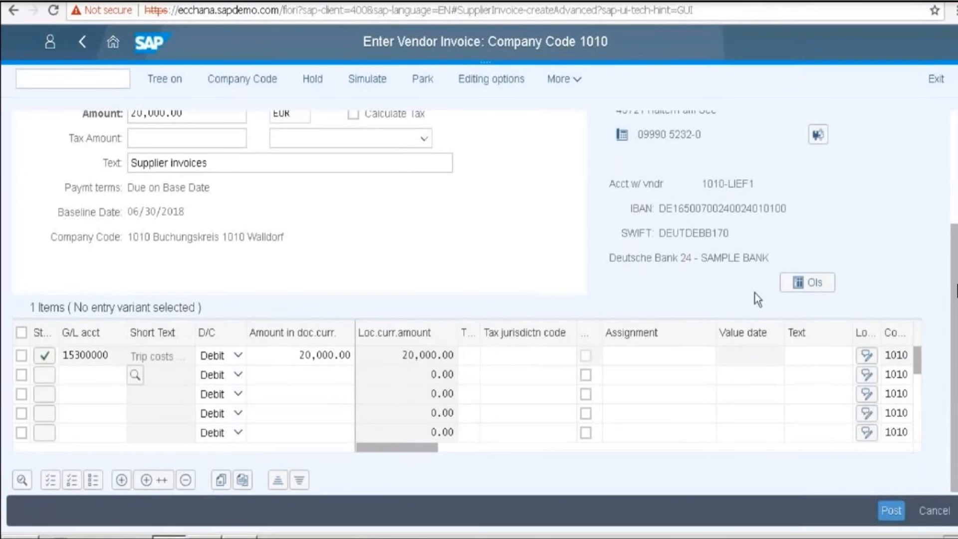
- Check the invoice balance, simulate the vendor invoice and post it from the document overview
scroll(755, 292, up, 3)
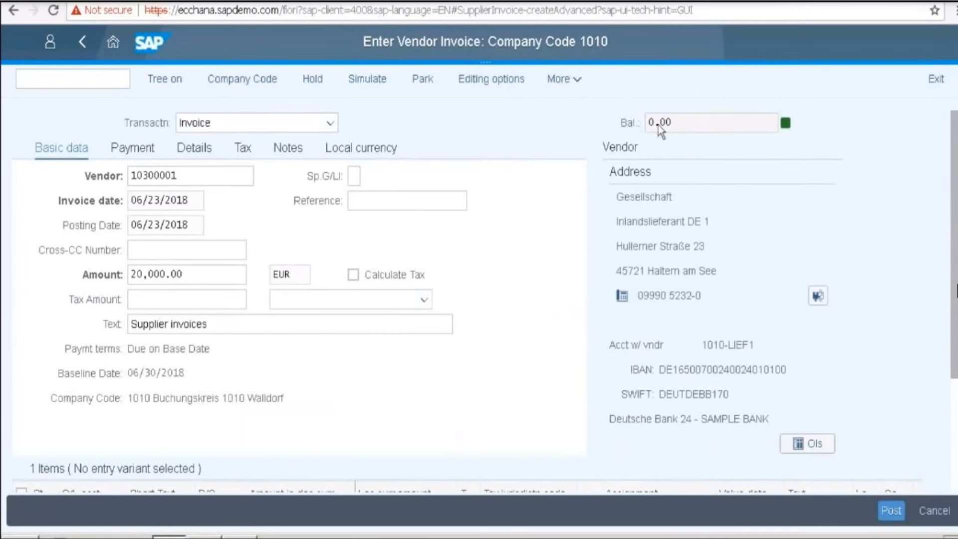
click(568, 80)
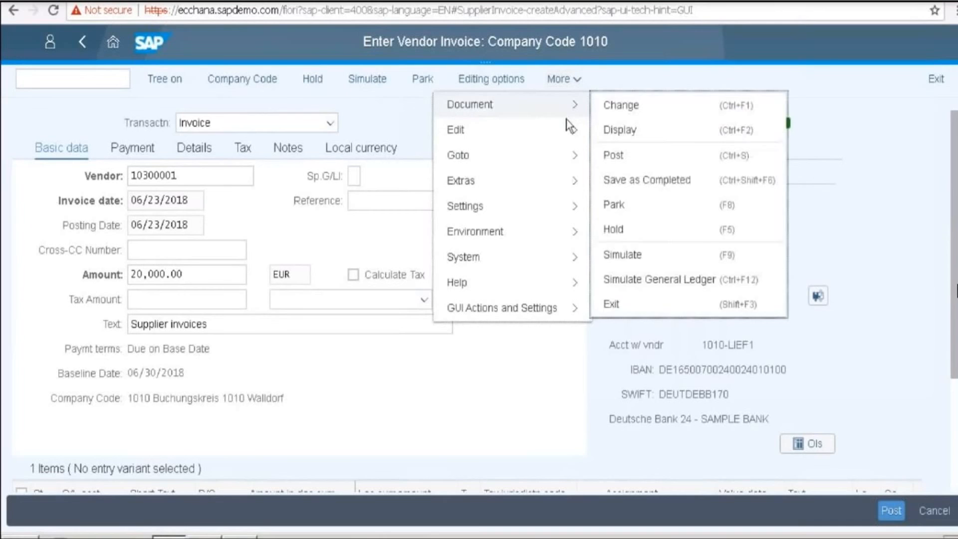
mouse_move(573, 105)
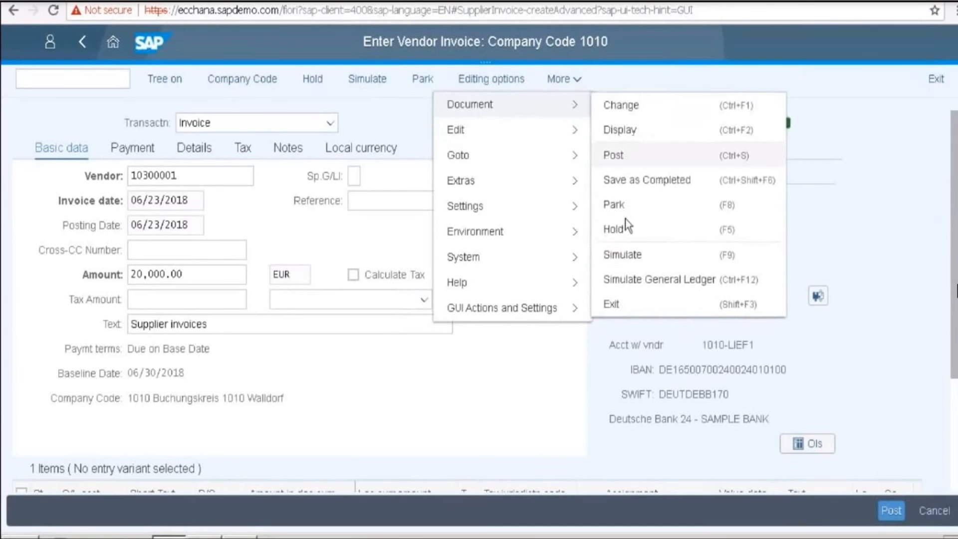
click(627, 255)
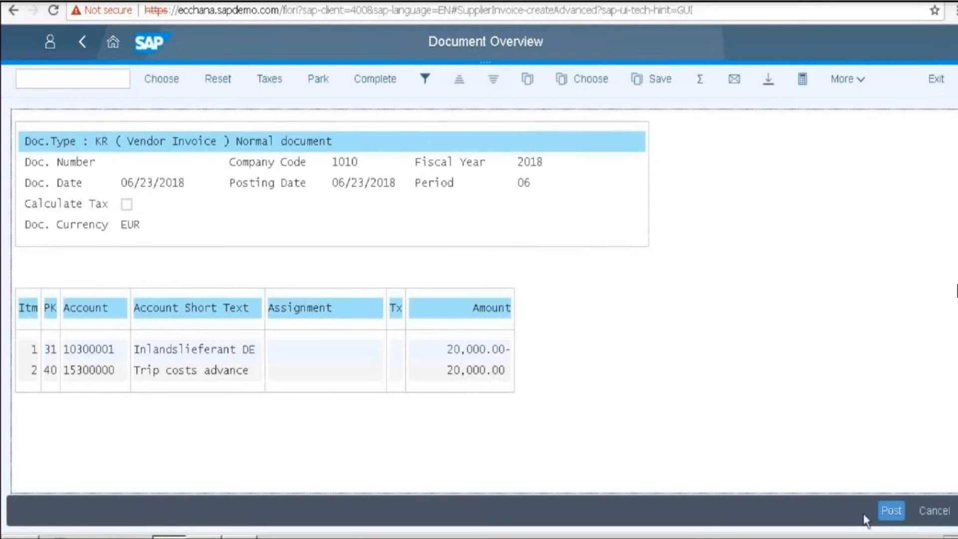
click(893, 517)
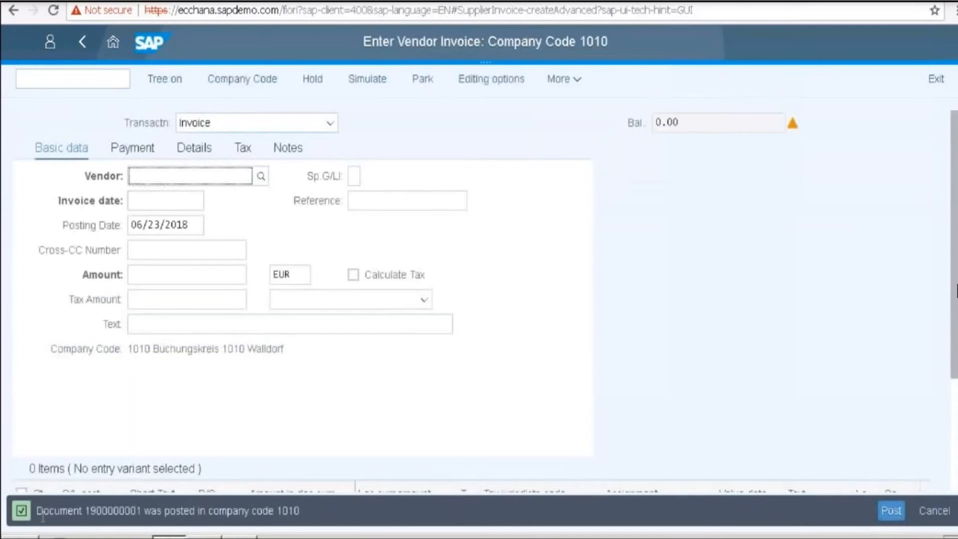
- Copy the posted vendor invoice's document number to a new line of the open Notepad note and minimize the note
drag(86, 509, 142, 519)
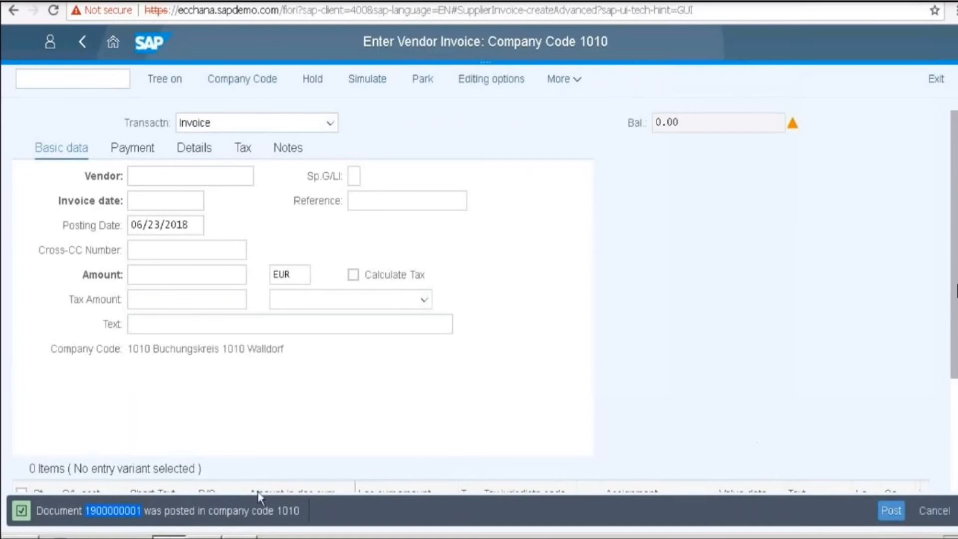
mouse_move(240, 537)
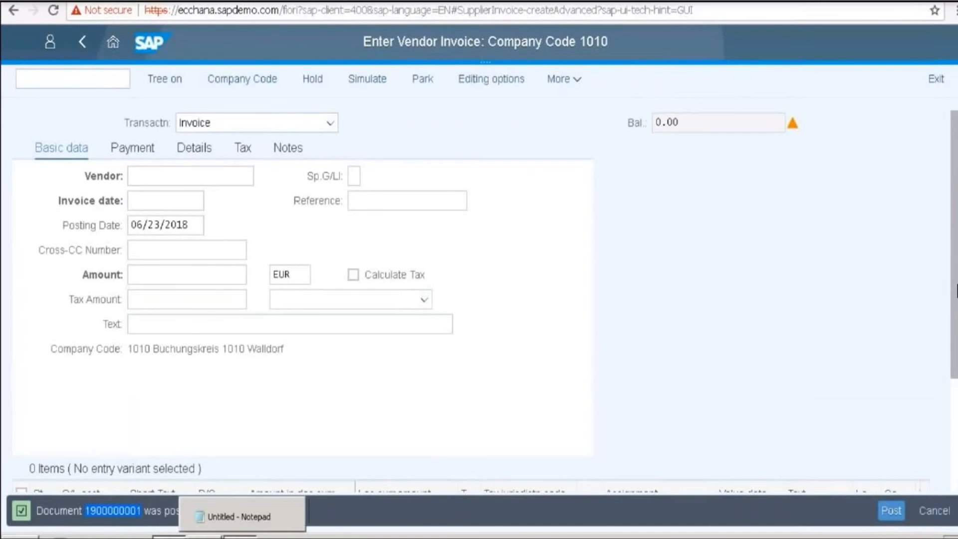
click(239, 516)
key(Return)
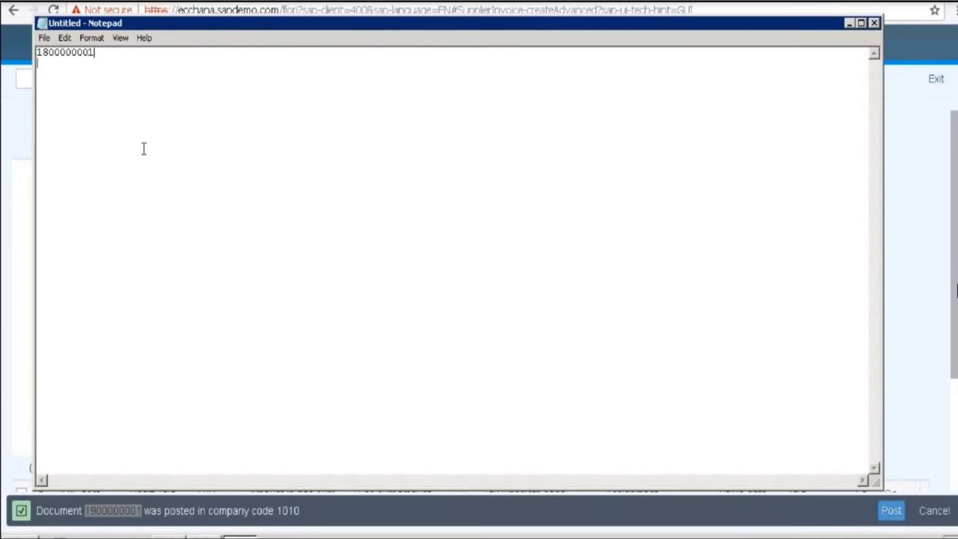
click(849, 23)
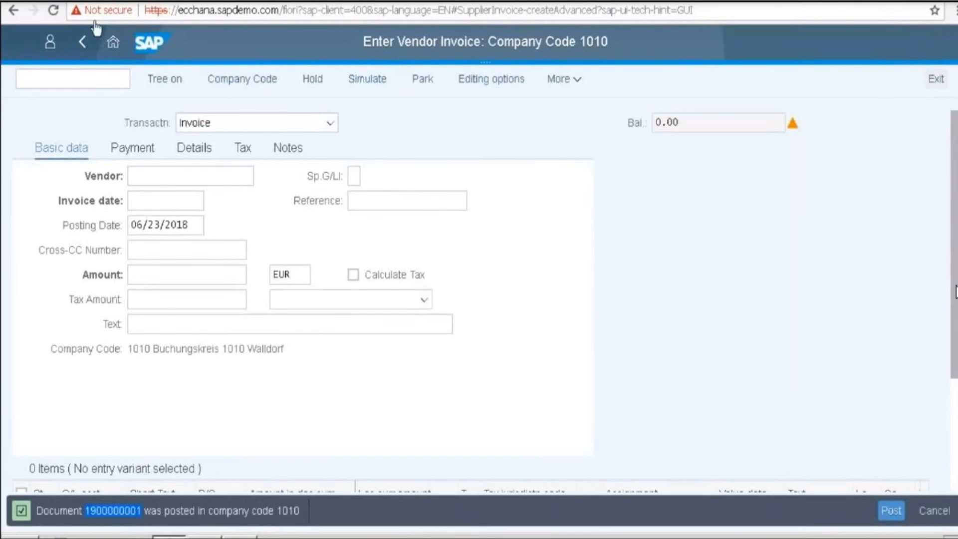
- Return to the launchpad search, clear the old search term and search for * across all apps
click(601, 1)
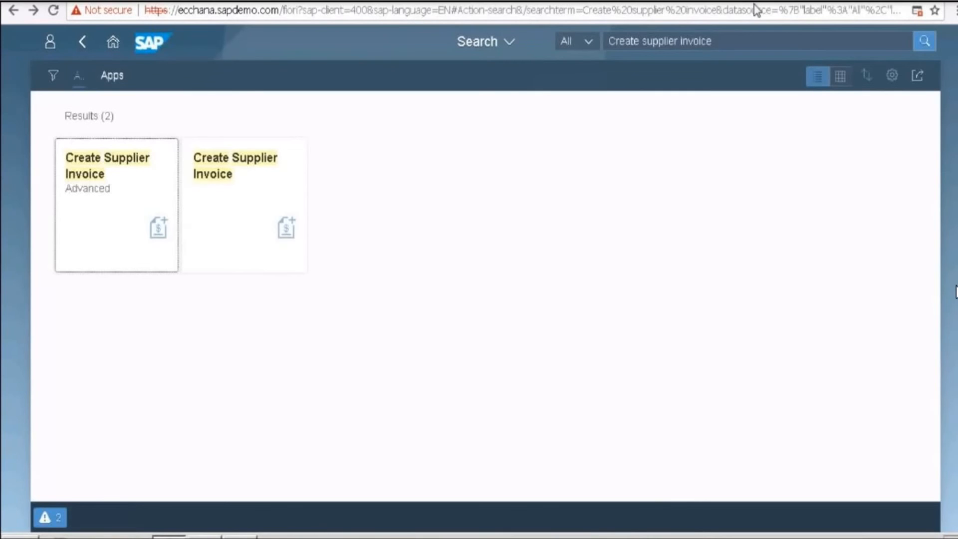
click(720, 40)
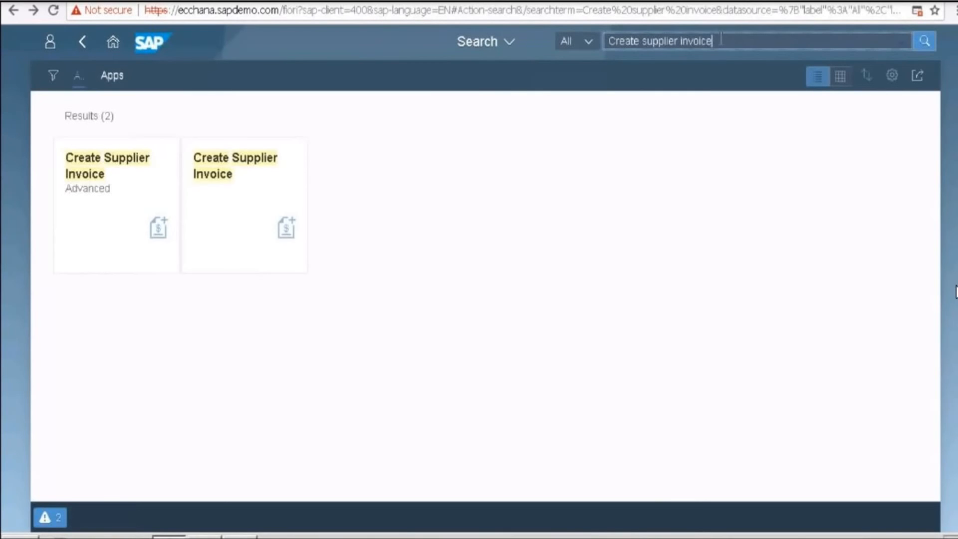
key(BackSpace)
key(BackSpace)
key(BackSpace)
key(BackSpace)
key(BackSpace)
key(BackSpace)
key(BackSpace)
key(BackSpace)
key(BackSpace)
key(BackSpace)
key(BackSpace)
key(BackSpace)
key(BackSpace)
key(BackSpace)
key(BackSpace)
key(BackSpace)
key(BackSpace)
key(BackSpace)
key(BackSpace)
key(BackSpace)
key(BackSpace)
key(BackSpace)
key(BackSpace)
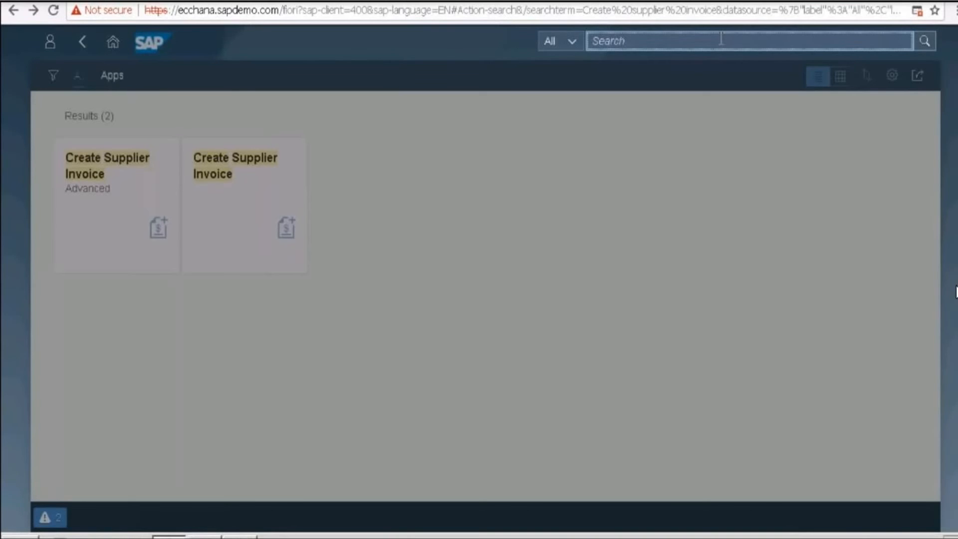
text(*)
key(Return)
- Look up "Manage customer line item" in the launchpad search and launch the Manage Customer Line Items app
click(702, 39)
text(Manage)
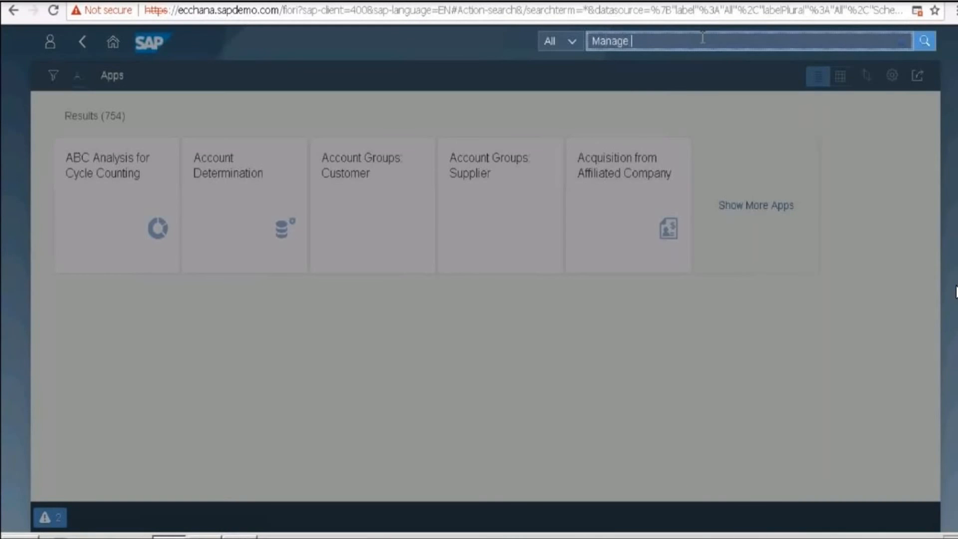
text( customer line item)
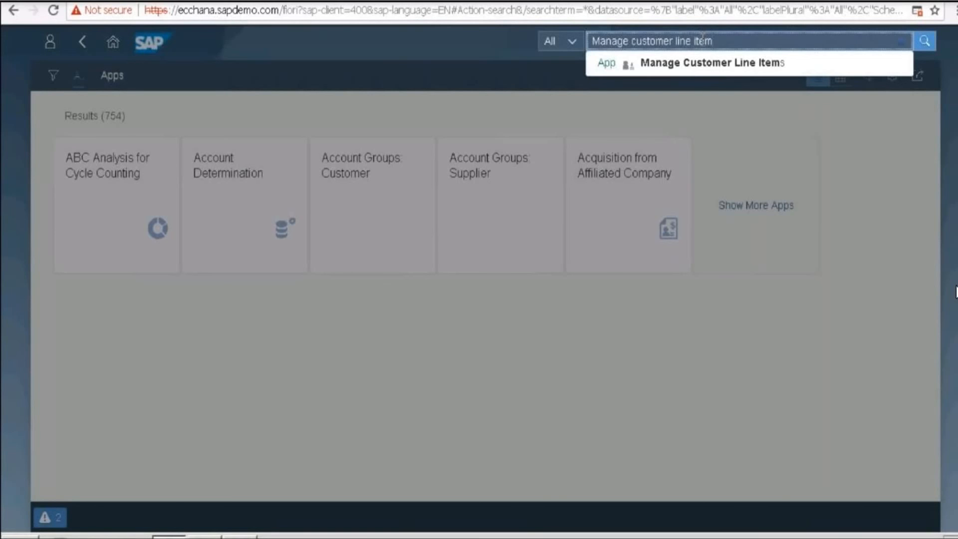
click(691, 70)
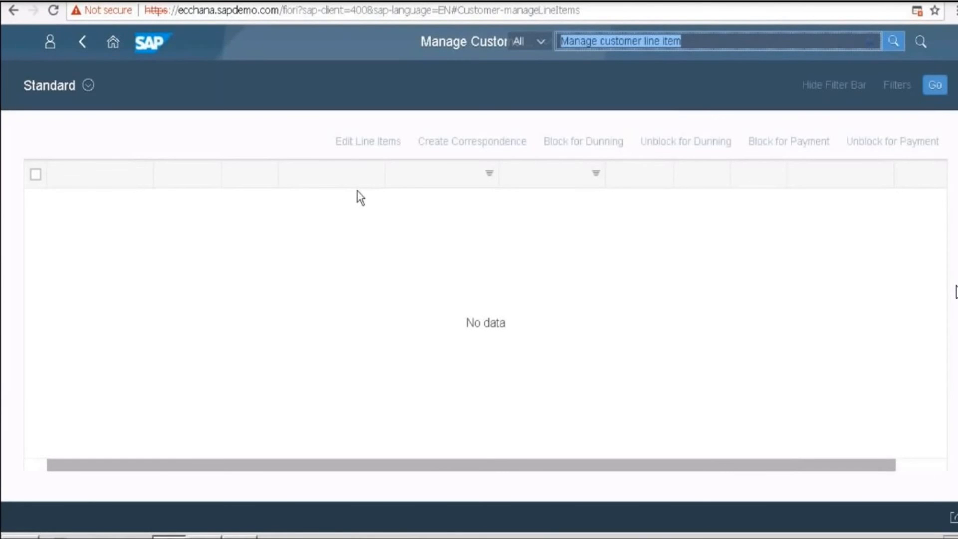
- Filter the open customer line items by company code 1010, add Supplier Items to the item types and run the search
click(226, 132)
text(1010)
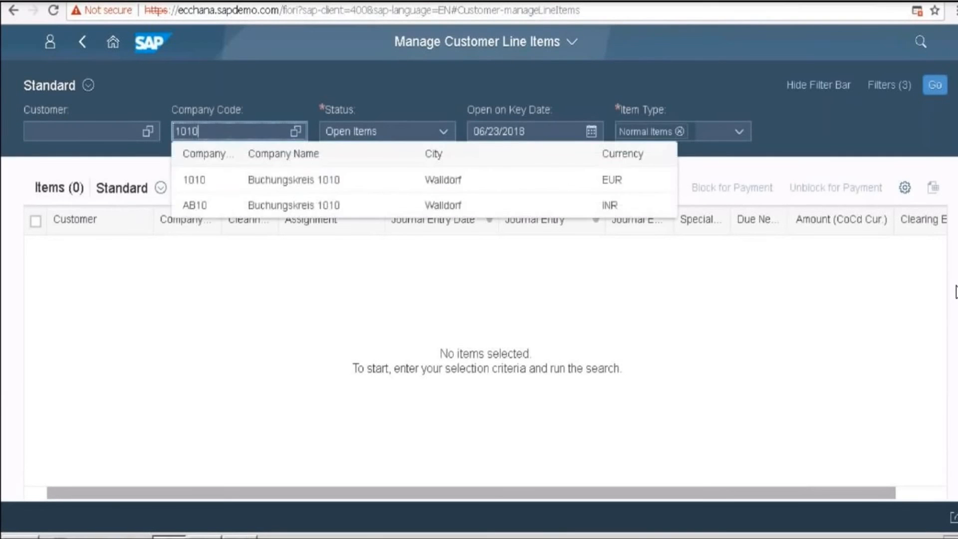
click(464, 179)
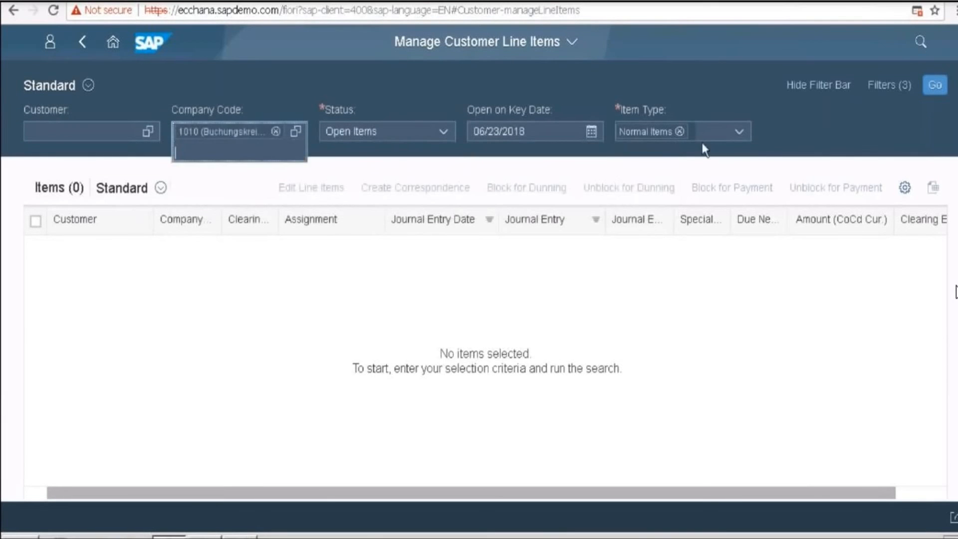
click(739, 134)
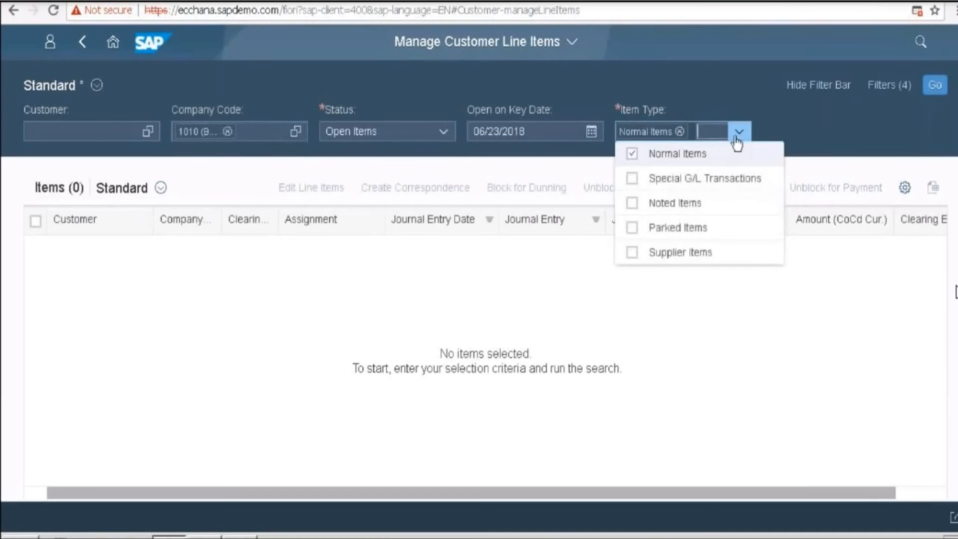
click(663, 256)
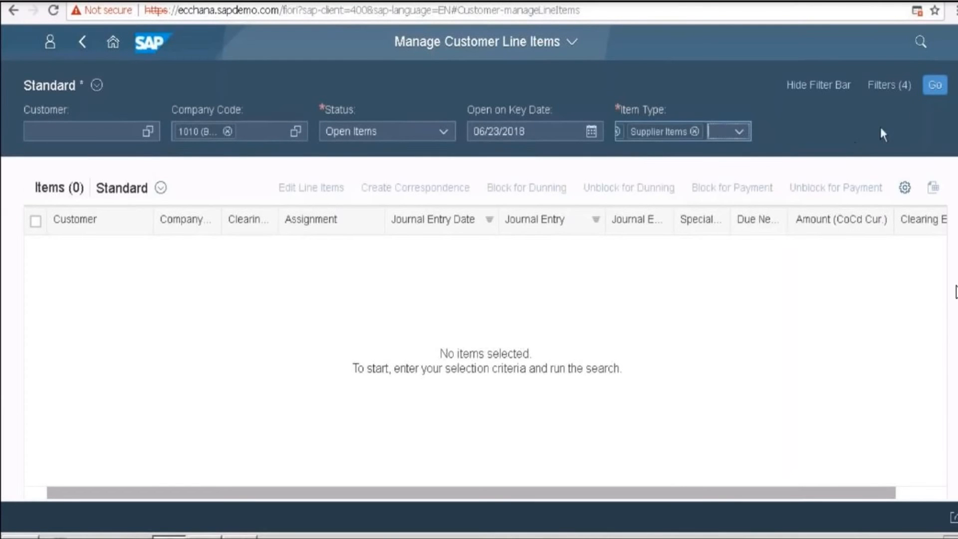
click(931, 89)
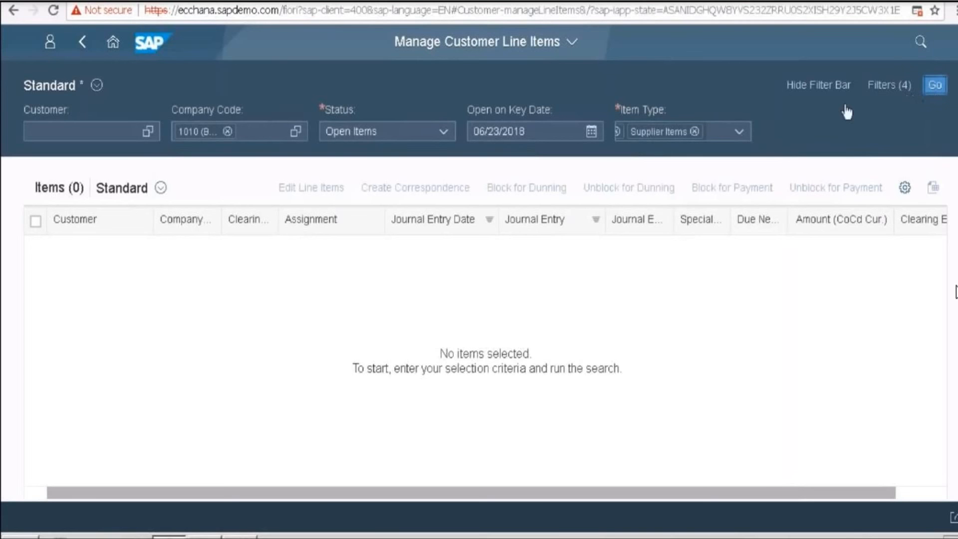
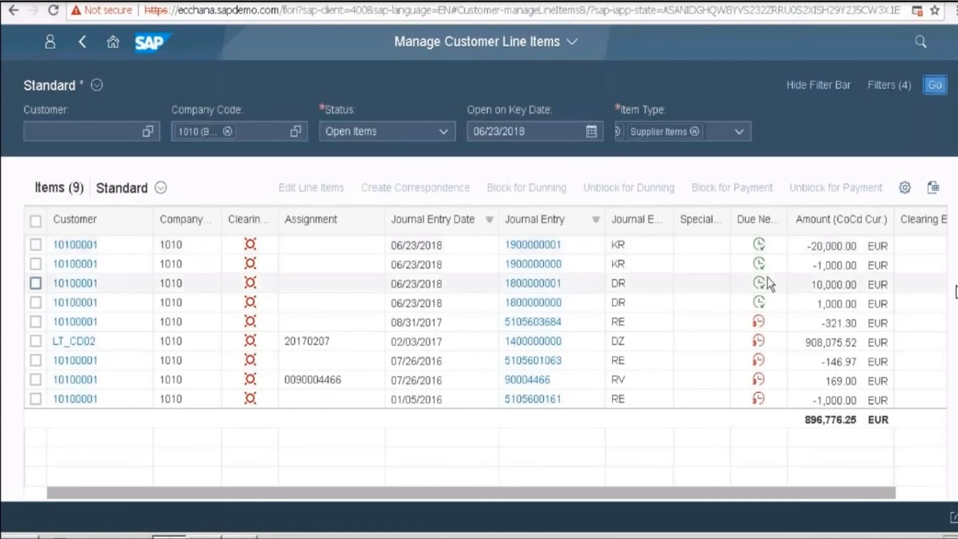
- Return to the launchpad search, remove the previous app name from the search term and search across all apps
mouse_move(767, 276)
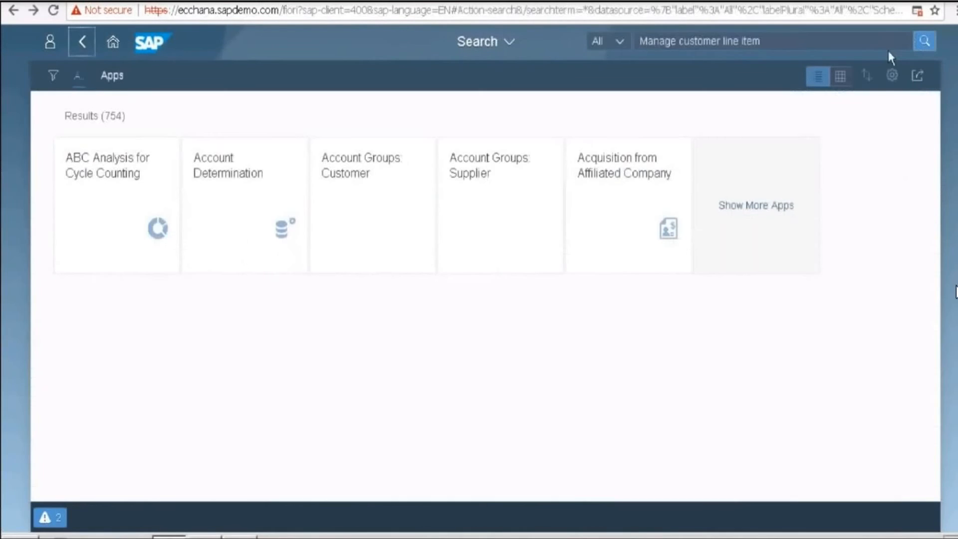
click(816, 40)
key(BackSpace)
key(BackSpace)
key(BackSpace)
key(BackSpace)
key(BackSpace)
key(BackSpace)
key(BackSpace)
key(BackSpace)
key(BackSpace)
key(BackSpace)
key(BackSpace)
key(BackSpace)
key(BackSpace)
key(BackSpace)
key(BackSpace)
key(BackSpace)
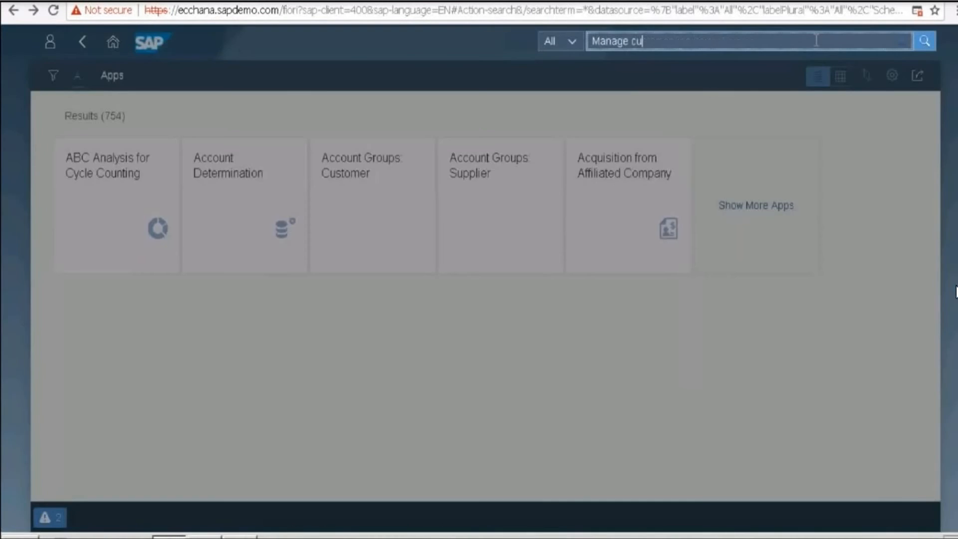
key(BackSpace)
key(BackSpace)
key(BackSpace)
key(BackSpace)
key(BackSpace)
key(BackSpace)
key(BackSpace)
key(BackSpace)
key(BackSpace)
key(Return)
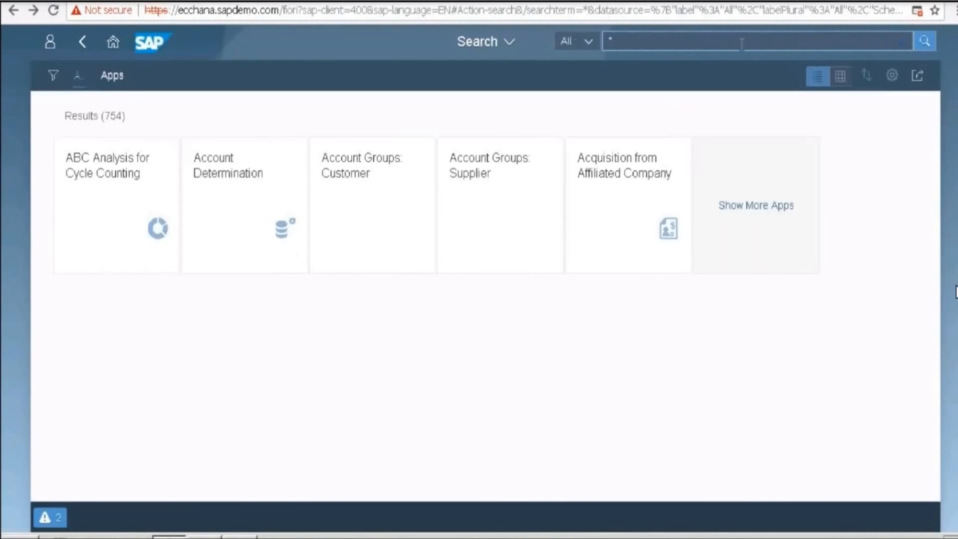
- Look up "Post outgoing payments" in the launchpad search and launch the Post Outgoing Payments app
click(741, 43)
text(Pos)
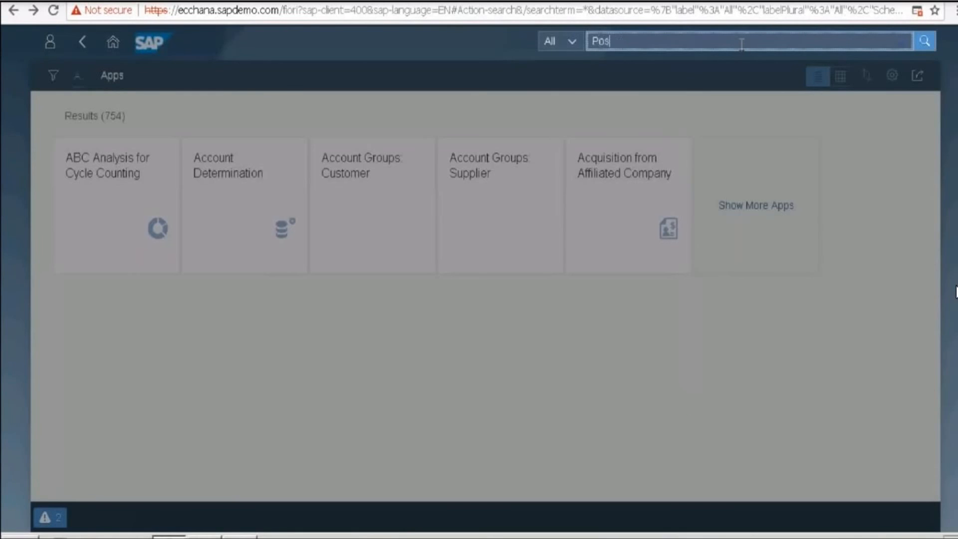
text(t outgoing payments)
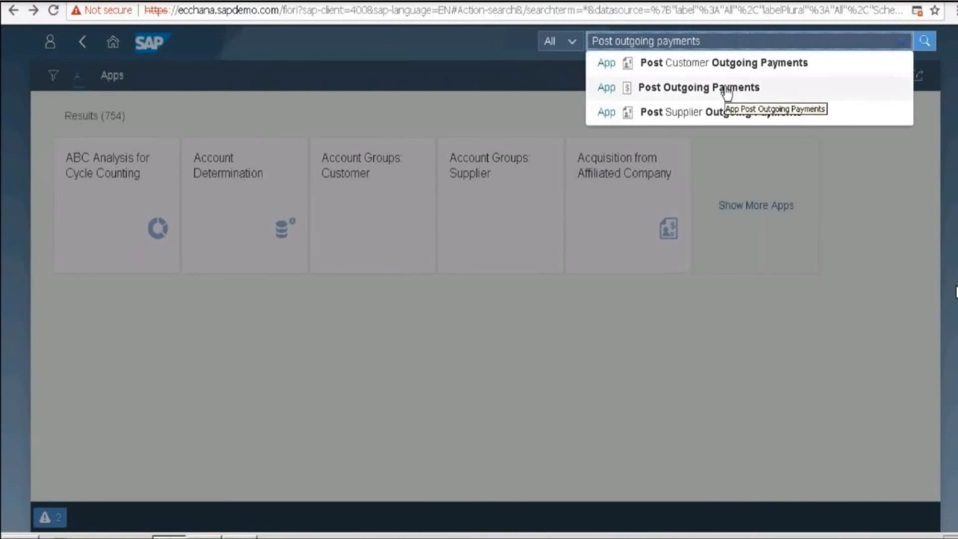
click(725, 90)
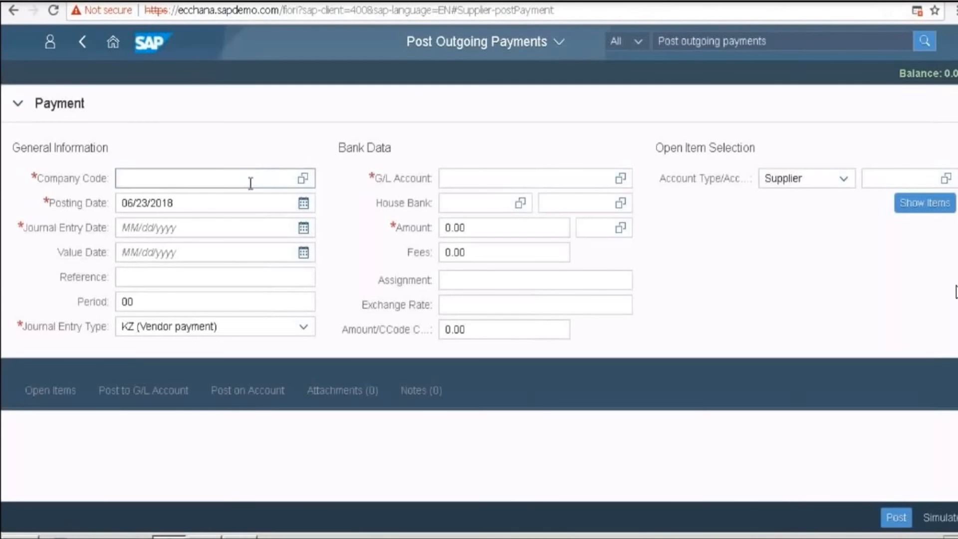
- Fill in the payment's general information with company code 1010 and 06/23/2018 as both journal entry date and value date
click(250, 183)
text(1010)
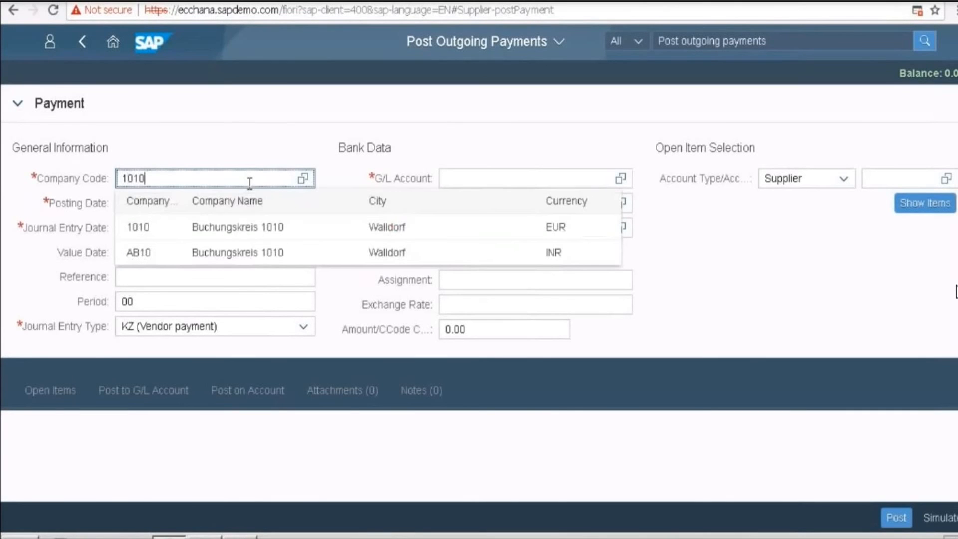
click(241, 222)
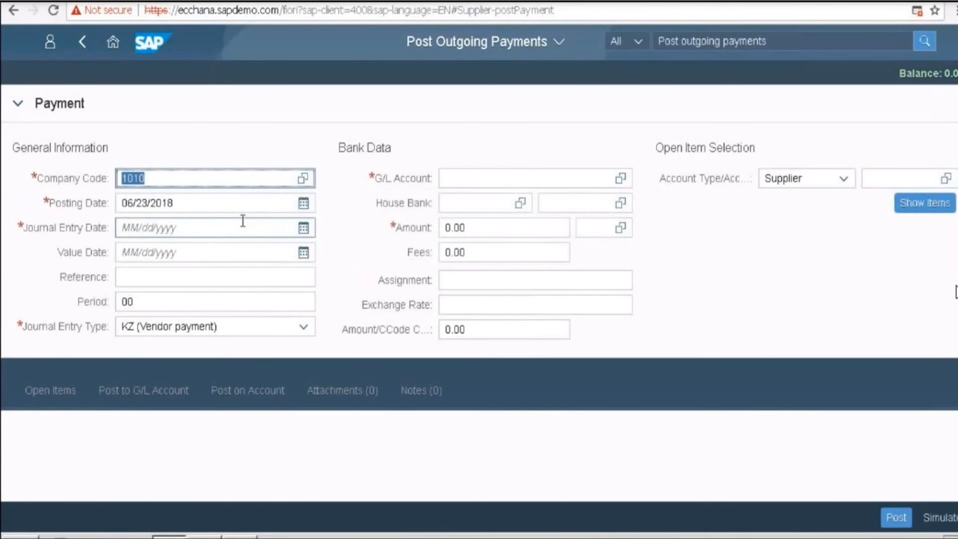
click(299, 230)
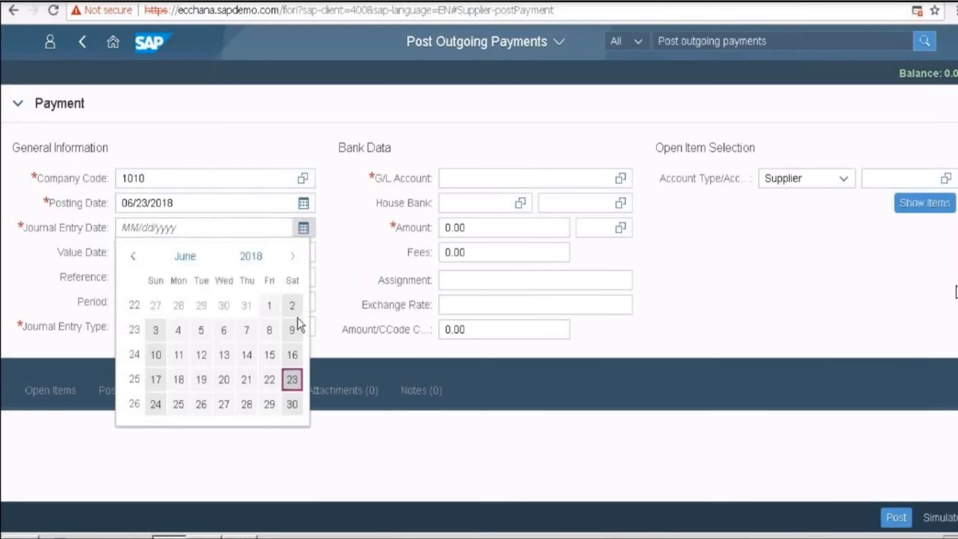
click(292, 379)
click(303, 253)
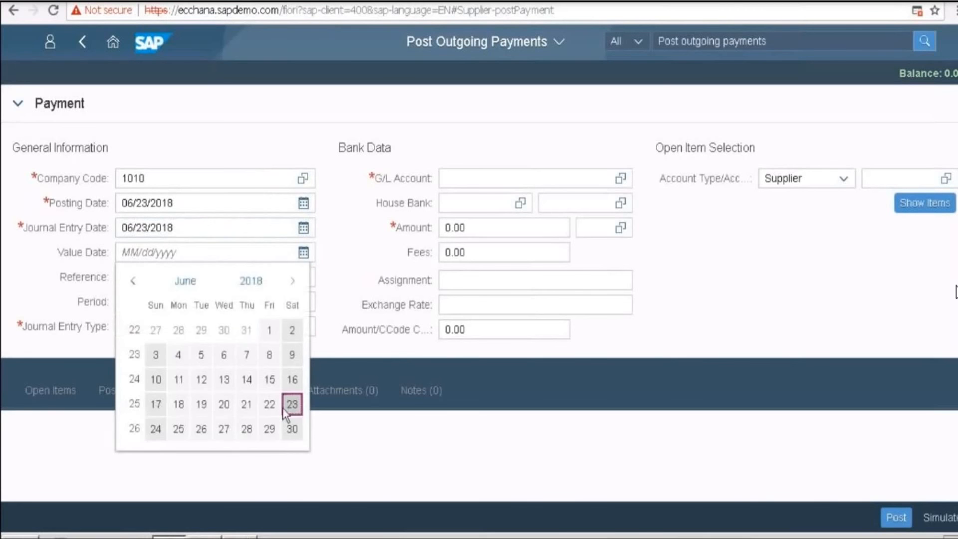
click(285, 409)
- Search the G/L accounts of company code 1010 and assign the Cash A/c account in the payment's bank data
click(533, 185)
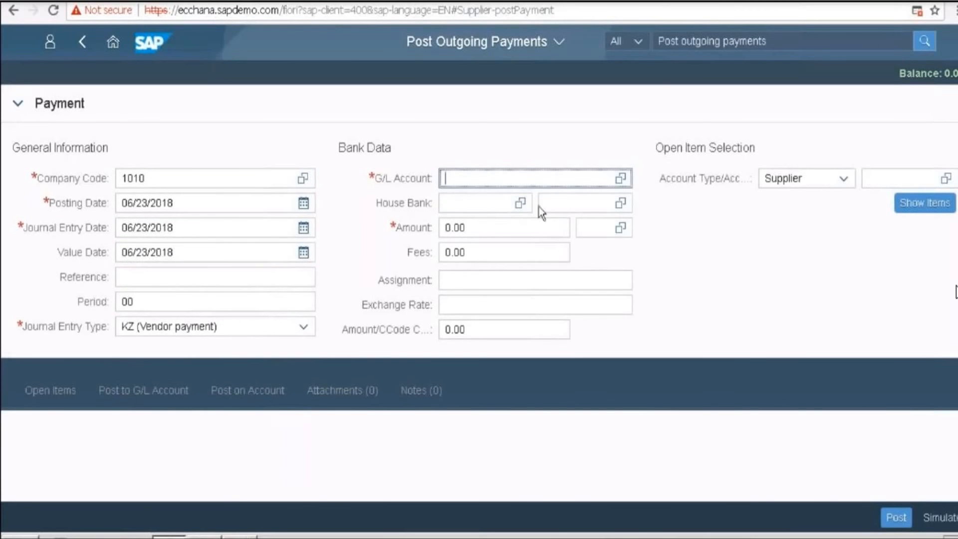
click(621, 179)
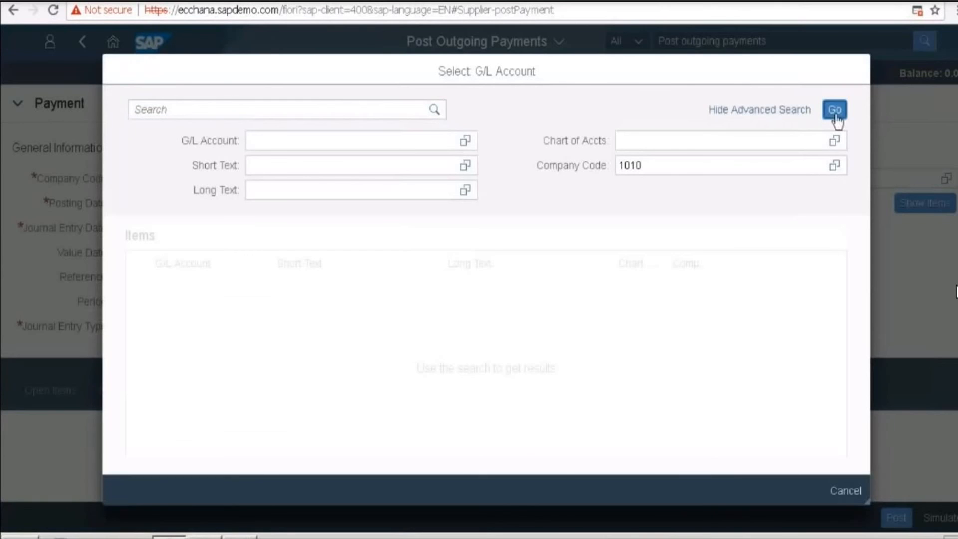
click(835, 114)
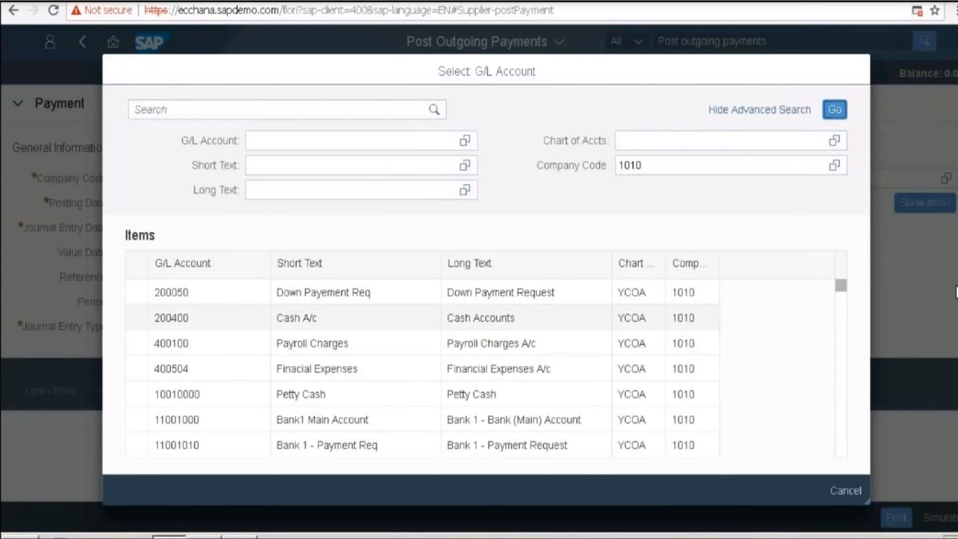
click(498, 318)
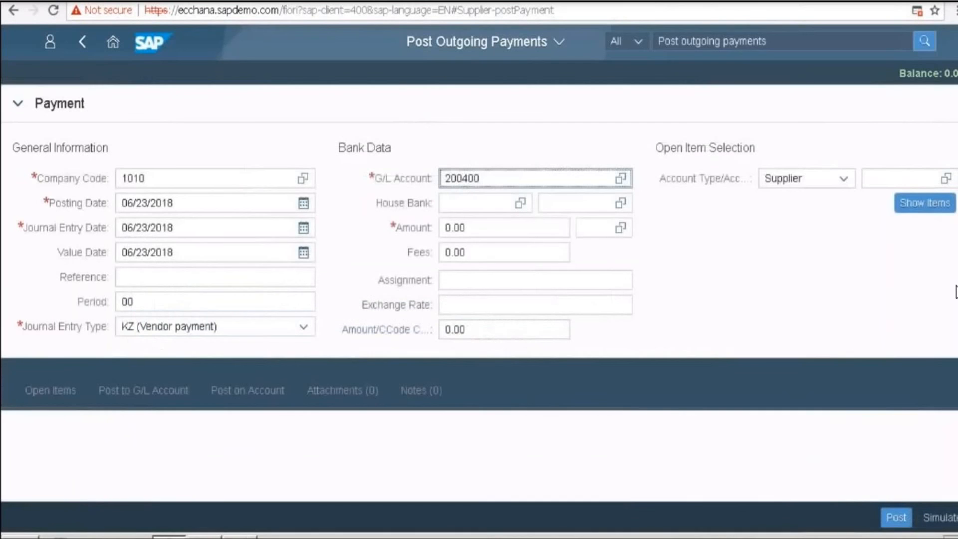
- Set the payment amount in the bank data to 10000 and its currency to EUR
click(491, 235)
key(BackSpace)
key(BackSpace)
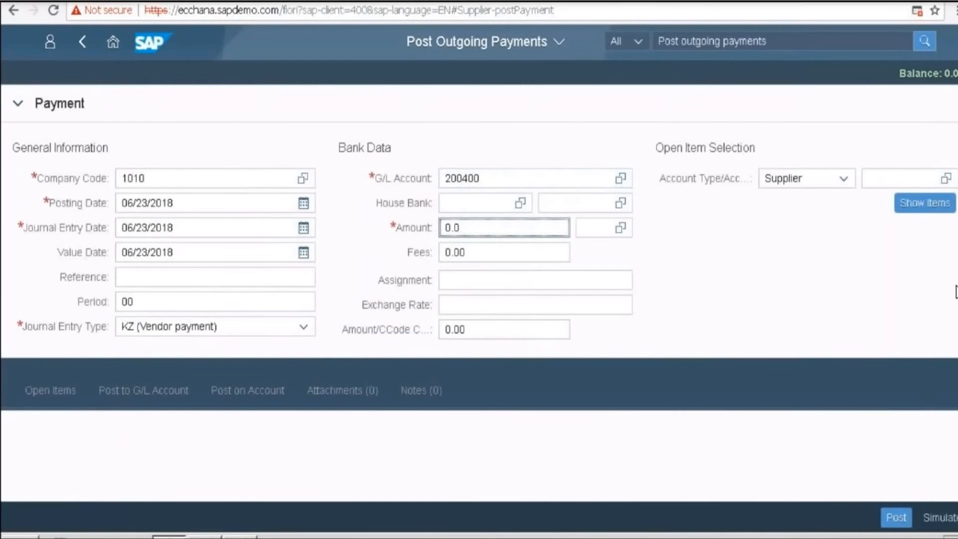
key(BackSpace)
key(BackSpace)
text(10000)
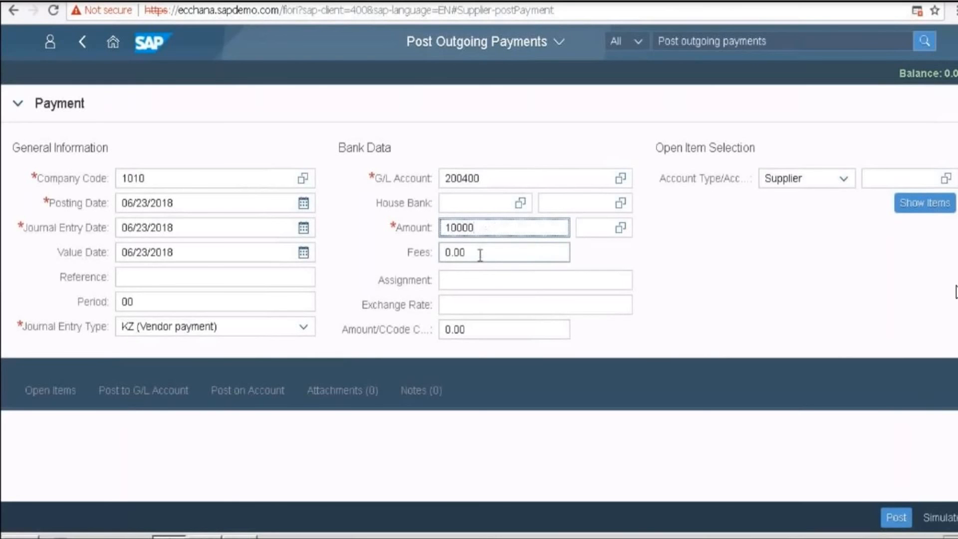
key(Return)
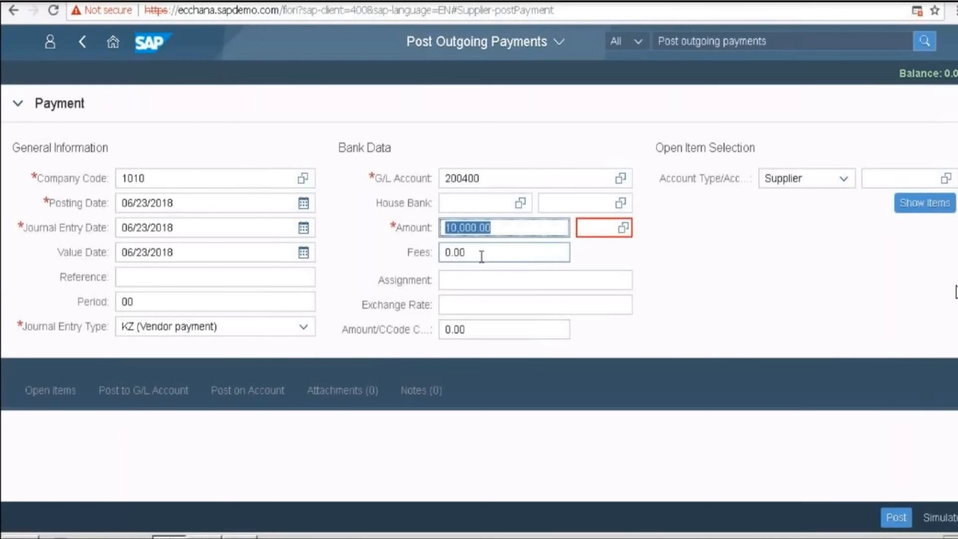
click(605, 227)
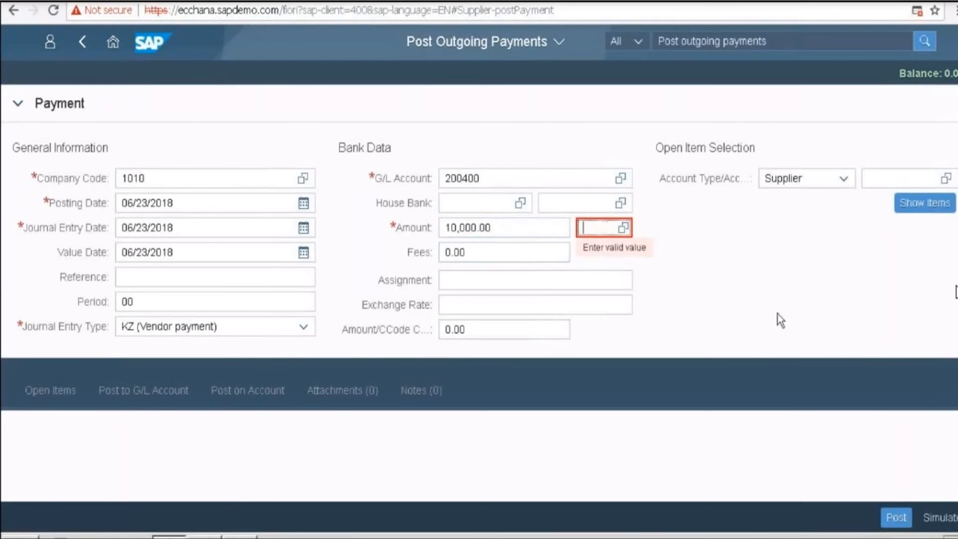
text(EUR)
key(Return)
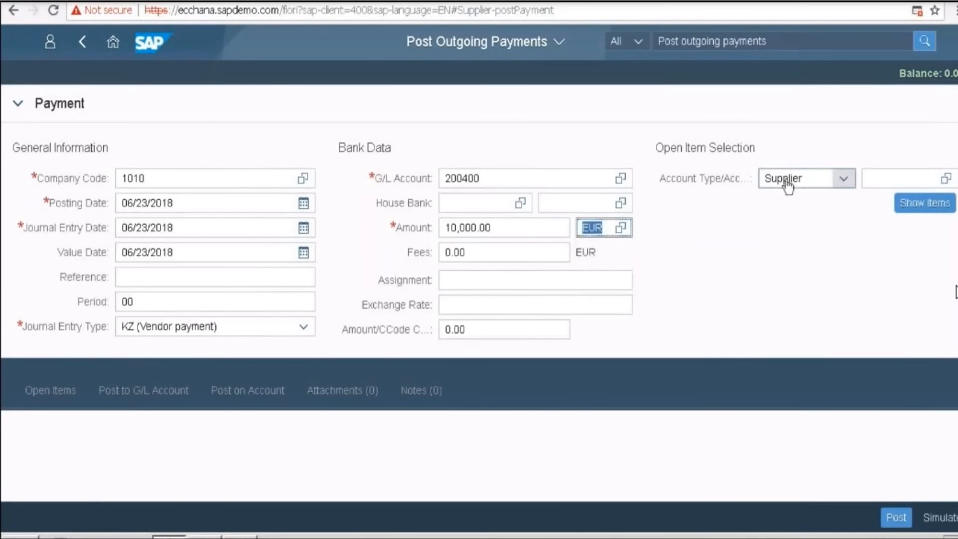
- Set the open item selection's account type to Customer and enter the customer's account number
click(844, 181)
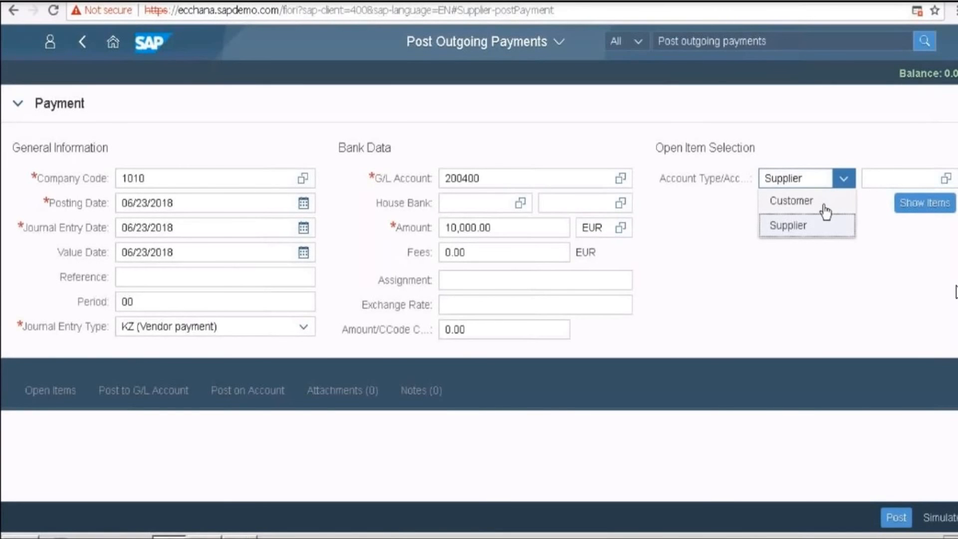
click(826, 212)
click(882, 178)
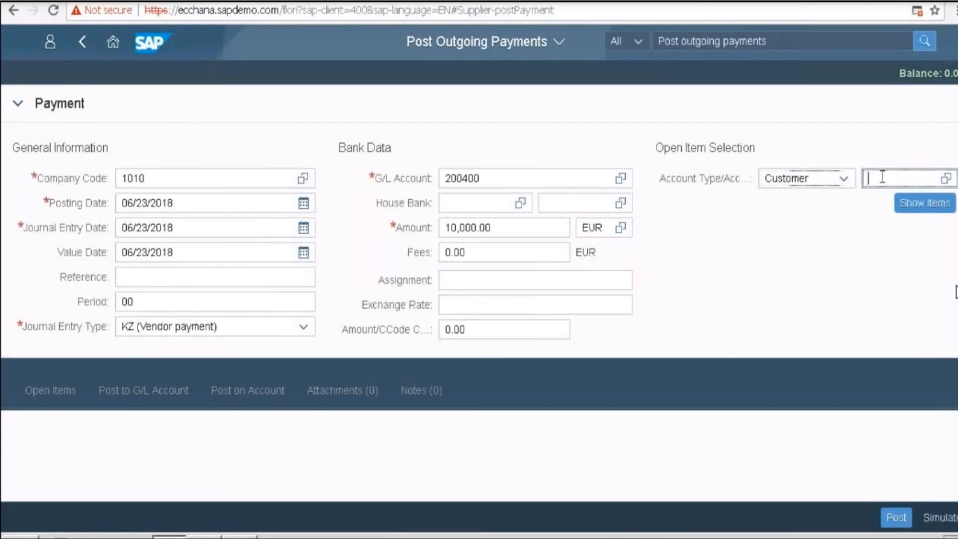
text(10)
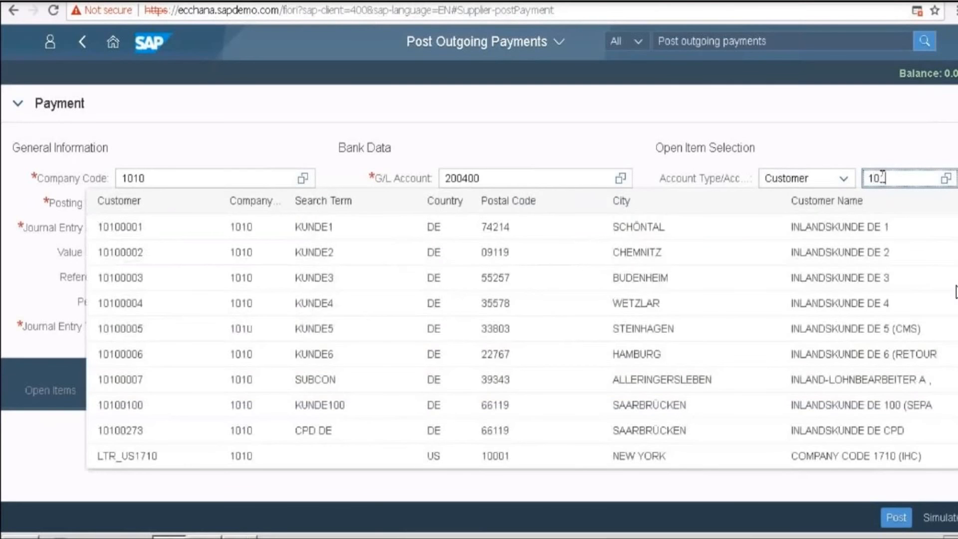
text(1000)
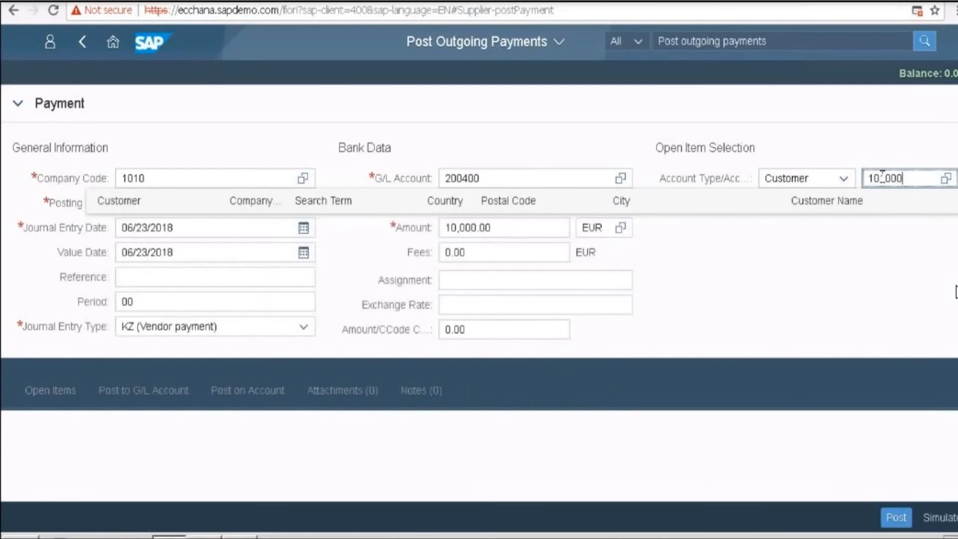
text(01)
click(727, 232)
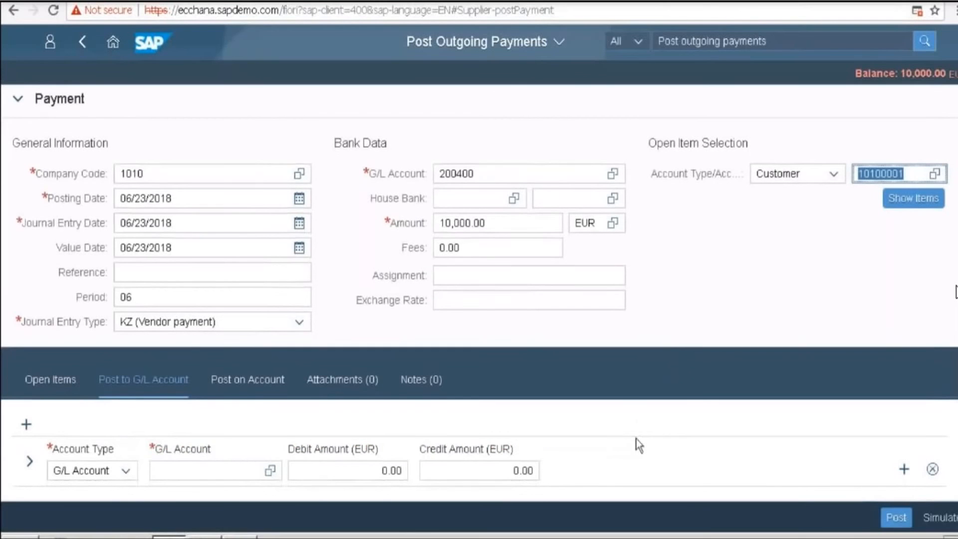
- Post the payment to the Trip costs advance G/L account with a debit amount of 10000 EUR
click(225, 474)
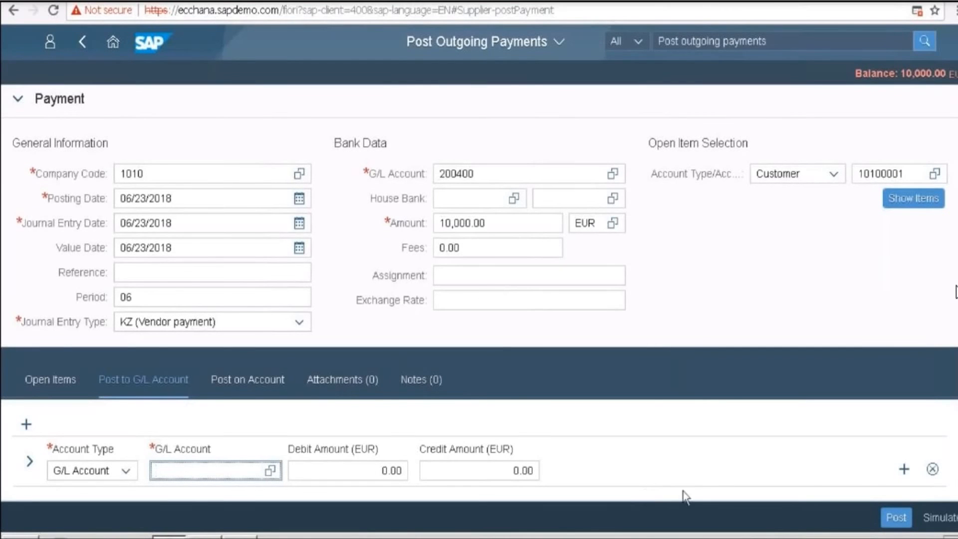
text(153)
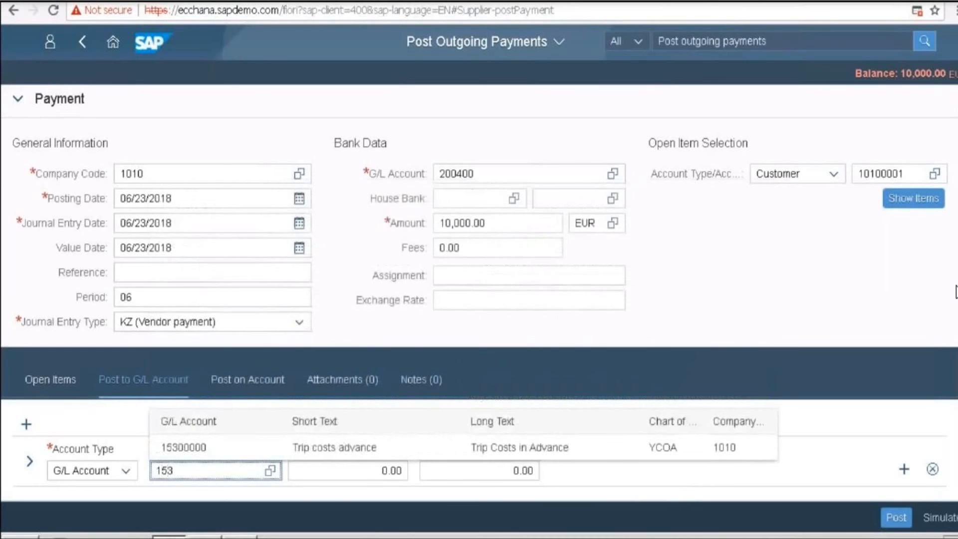
text(00000)
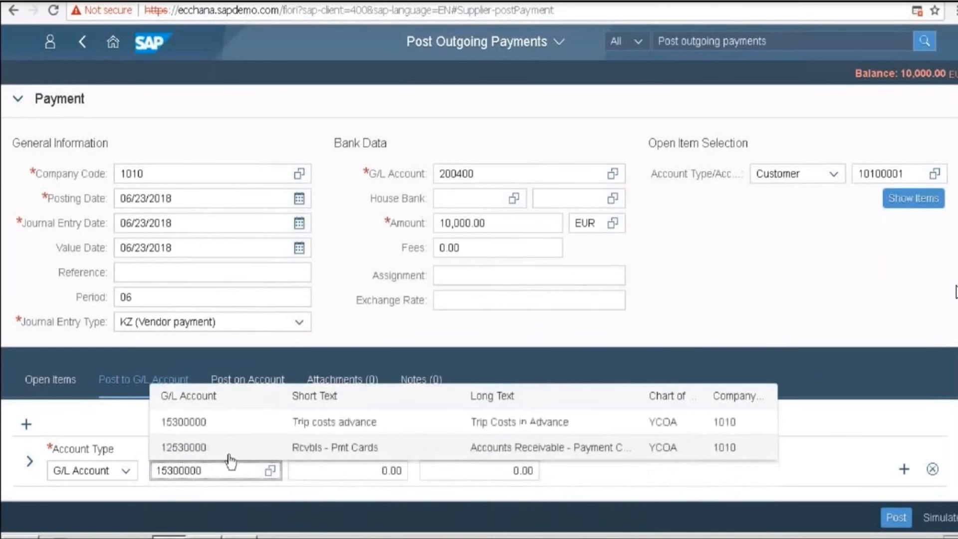
click(230, 426)
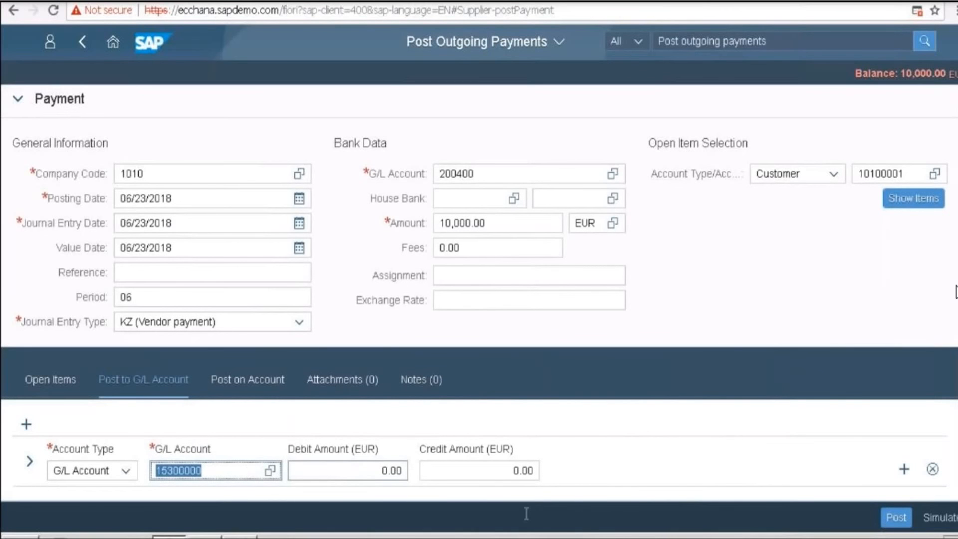
click(349, 470)
key(Delete)
key(Delete)
key(Delete)
key(Delete)
text(10000)
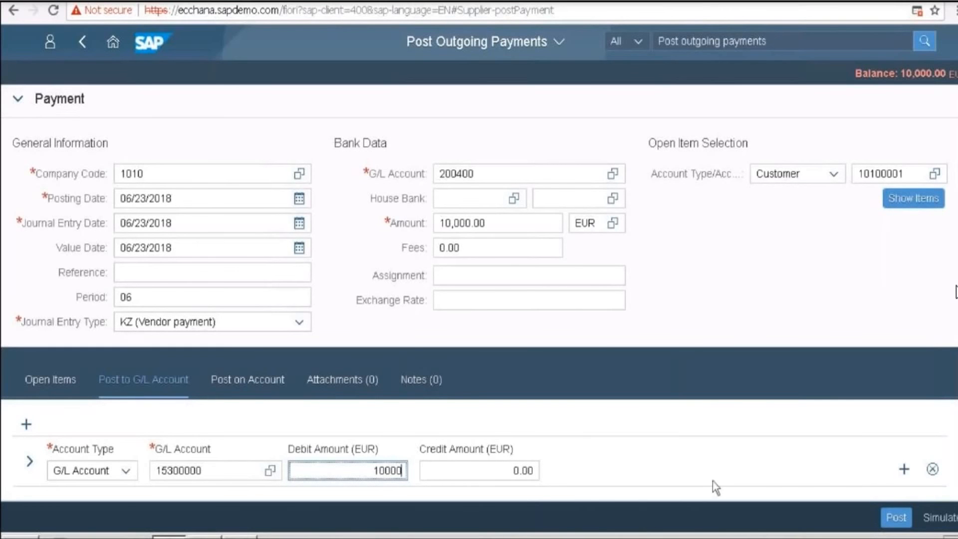
click(710, 459)
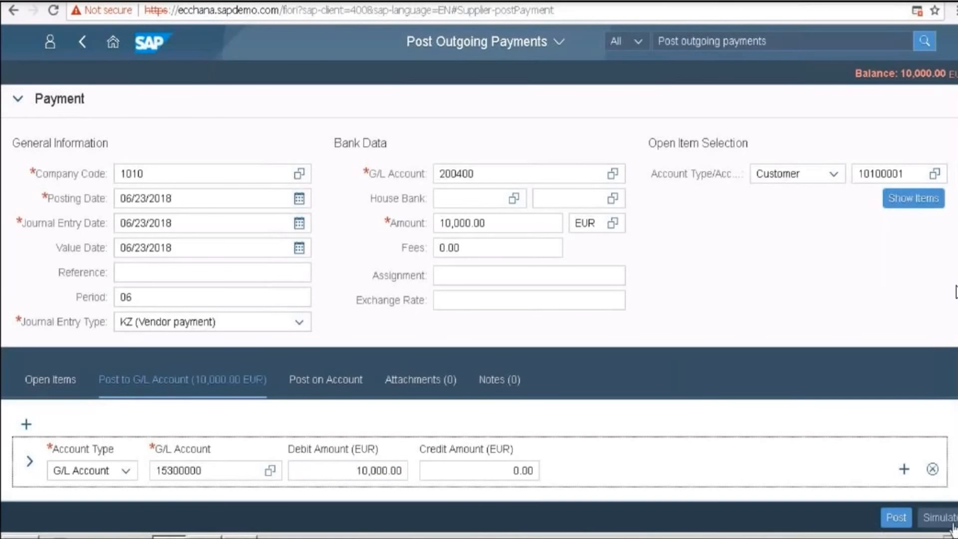
- Simulate the outgoing payment, review the journal entry's line items and post it
click(953, 527)
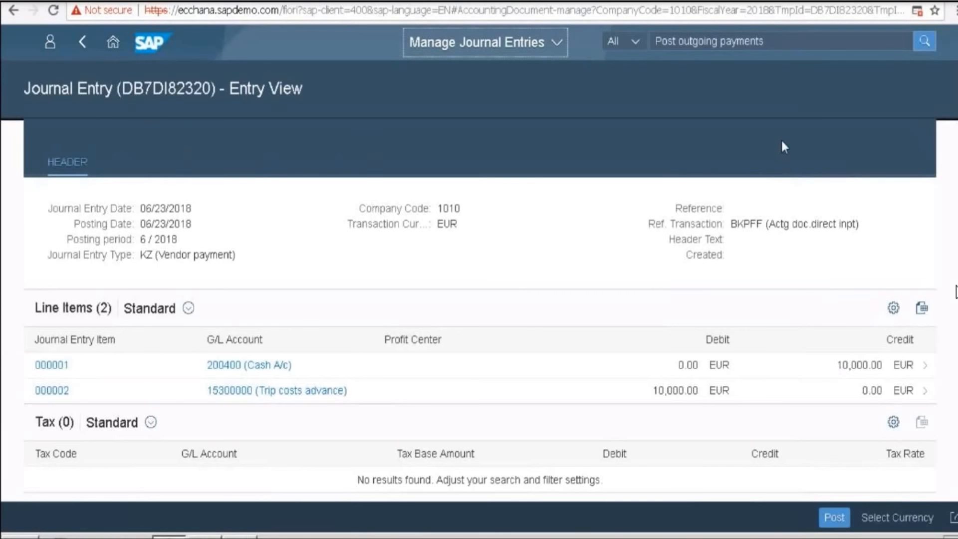
scroll(956, 292, down, 1)
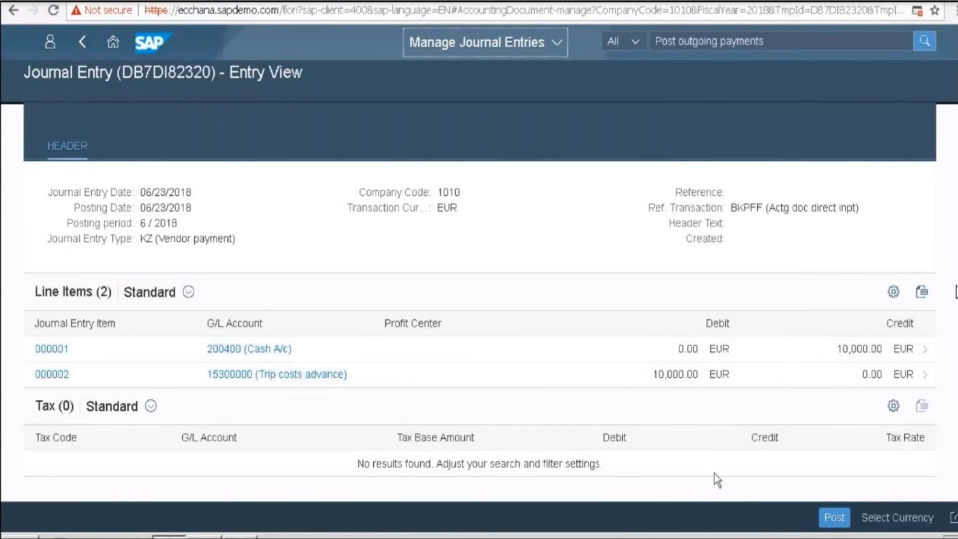
click(832, 519)
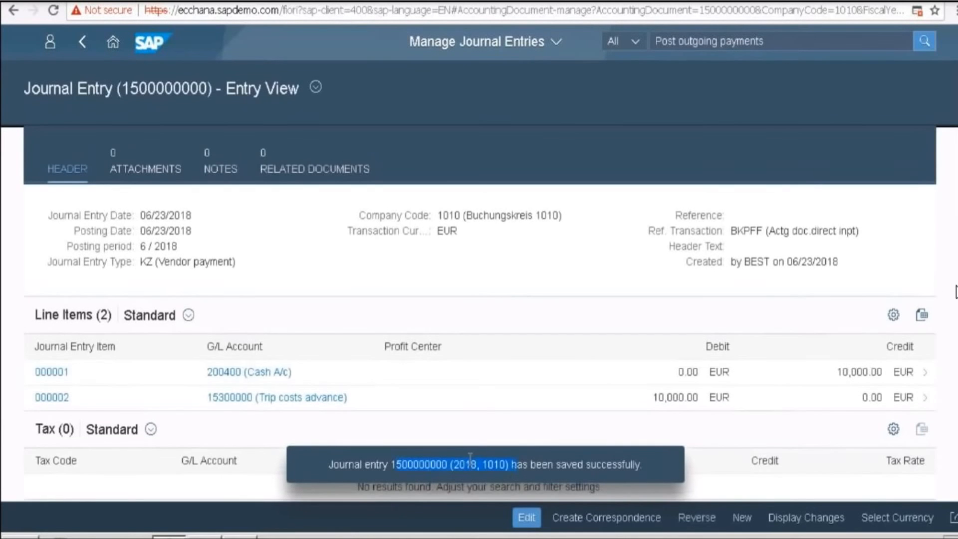
- Copy the saved journal entry's number, add it on a new line in the Notepad list, and minimize Notepad
drag(393, 466, 453, 465)
key(ctrl+c)
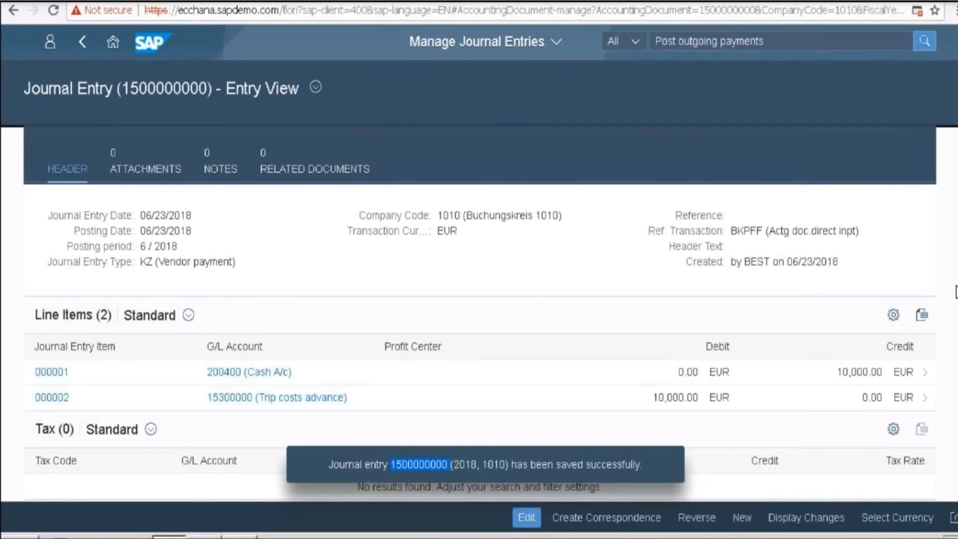
click(240, 537)
key(Return)
key(ctrl+v)
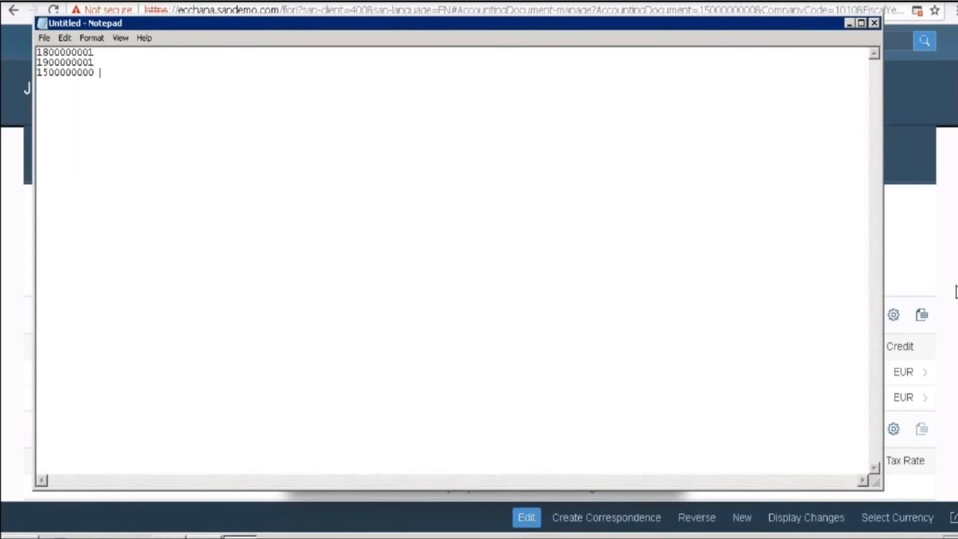
click(850, 24)
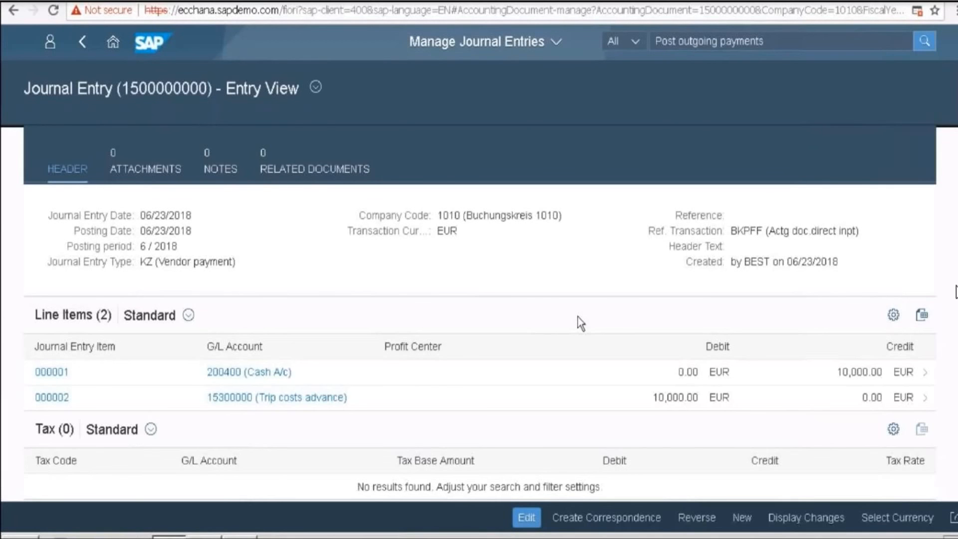
- Replace the launchpad search term with "Manage customer line items" and open the matching app
click(774, 41)
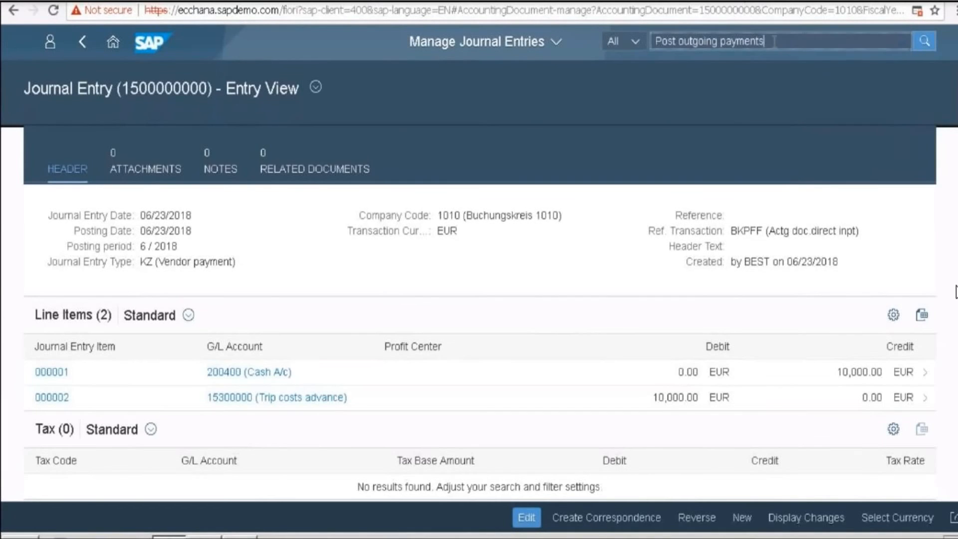
key(BackSpace)
key(BackSpace)
key(BackSpace)
key(BackSpace)
key(BackSpace)
key(BackSpace)
key(BackSpace)
key(BackSpace)
key(BackSpace)
key(BackSpace)
key(BackSpace)
key(BackSpace)
key(BackSpace)
key(BackSpace)
key(BackSpace)
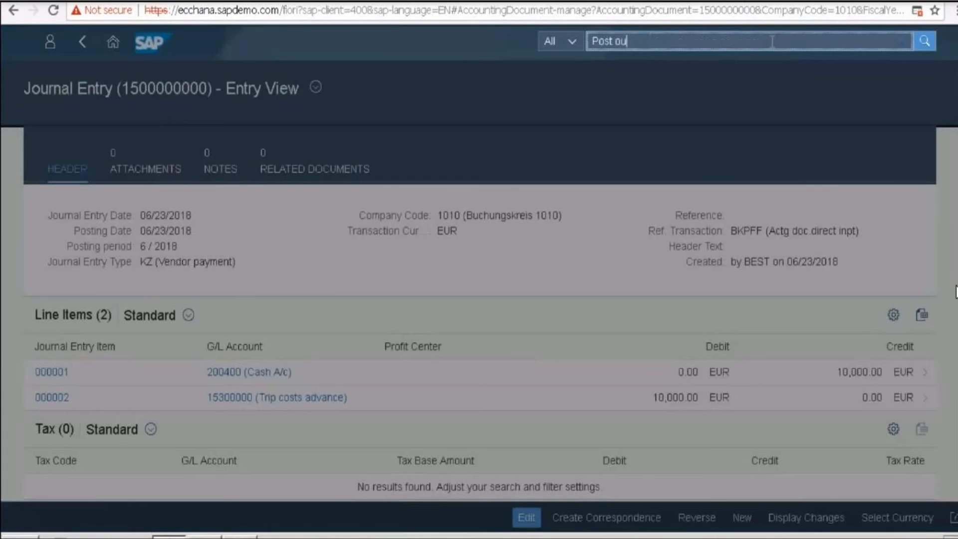
key(BackSpace)
key(BackSpace)
key(BackSpace)
key(BackSpace)
key(BackSpace)
key(BackSpace)
key(BackSpace)
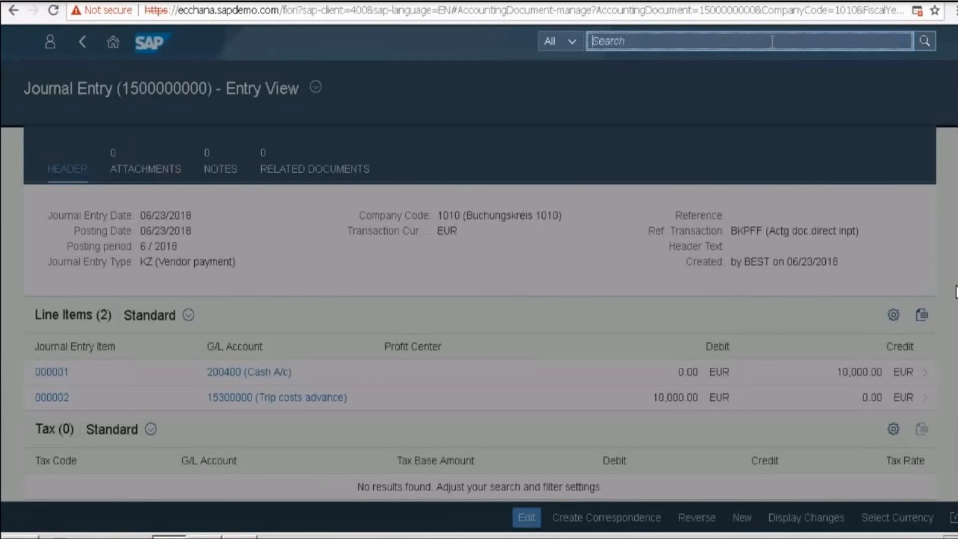
text(Manage cust)
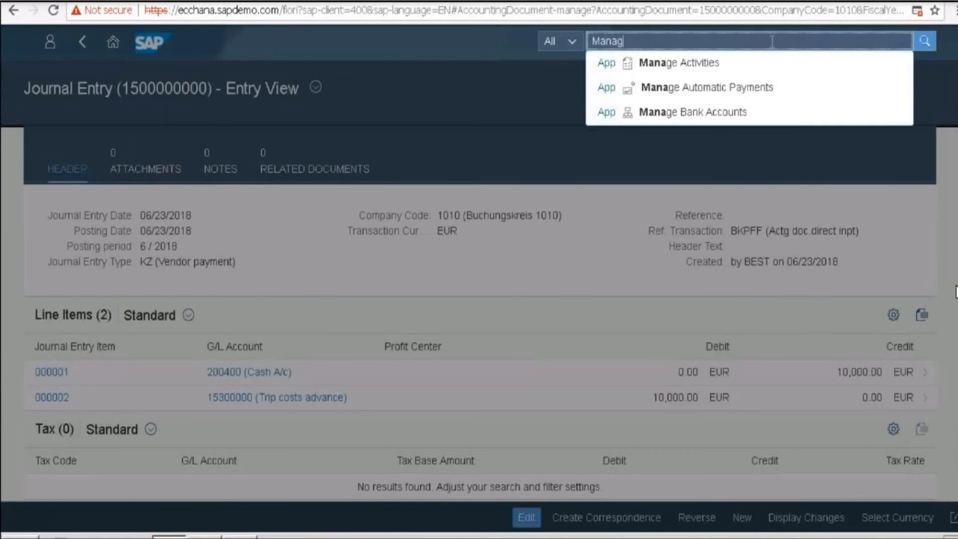
text(omer line items)
click(718, 65)
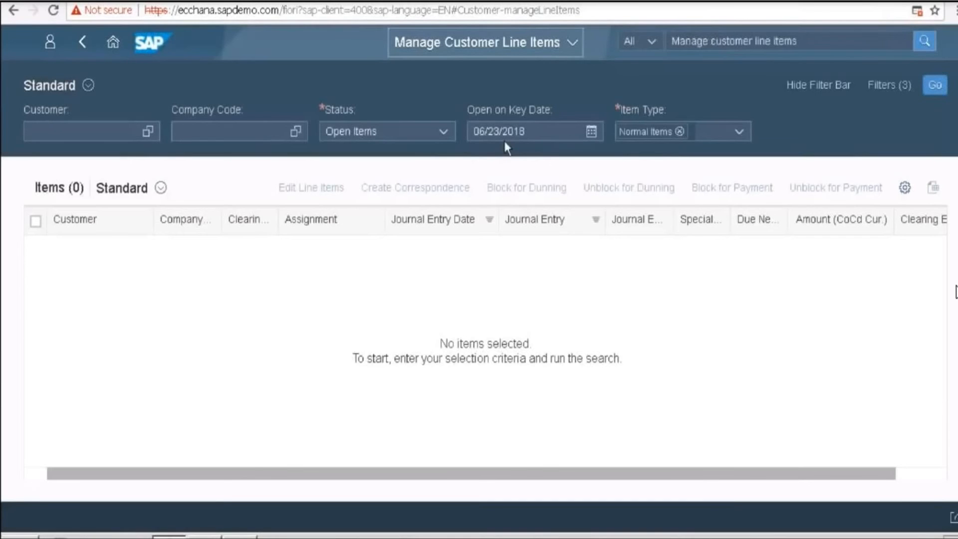
- Filter the customer line items by company code 1010 and status Cleared Items, add item type Supplier Items, and run the search
click(232, 131)
text(1010)
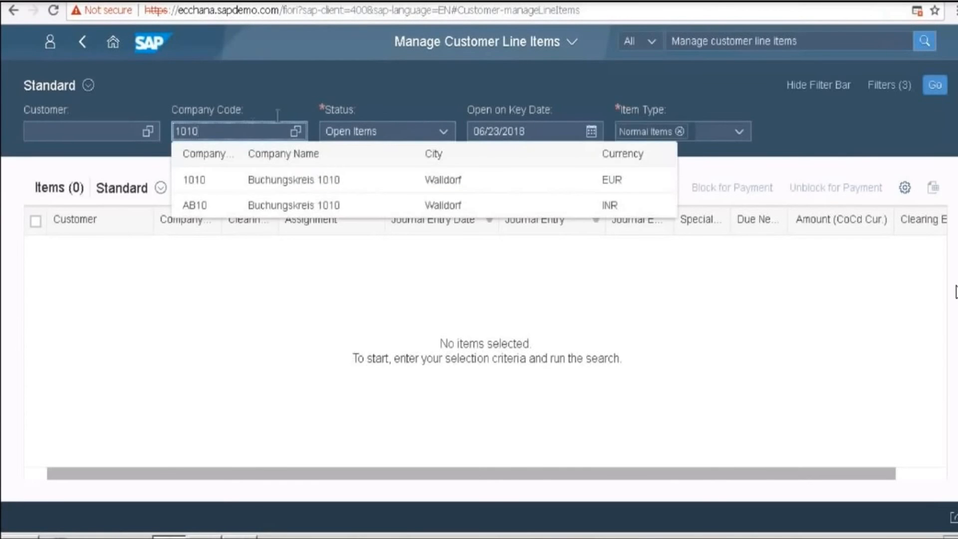
key(Return)
click(445, 133)
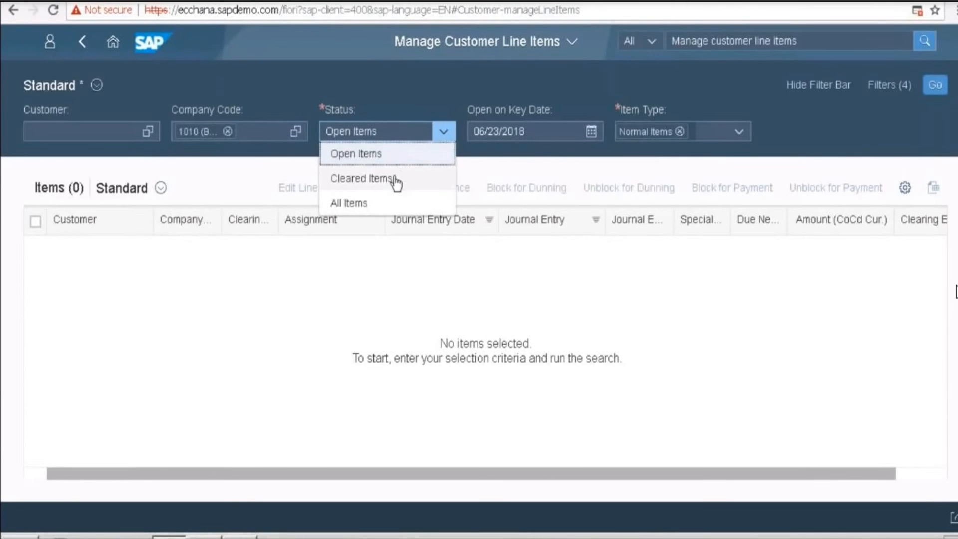
click(396, 178)
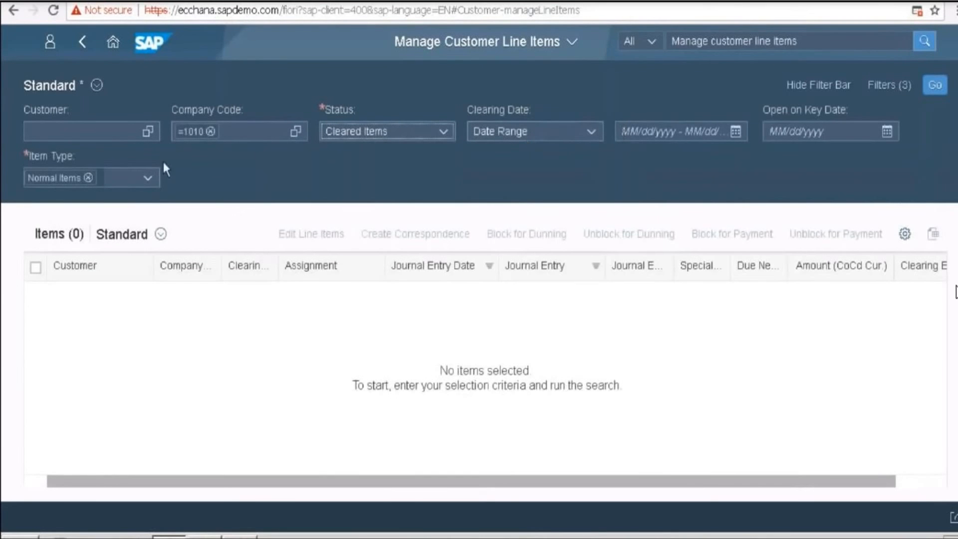
click(109, 174)
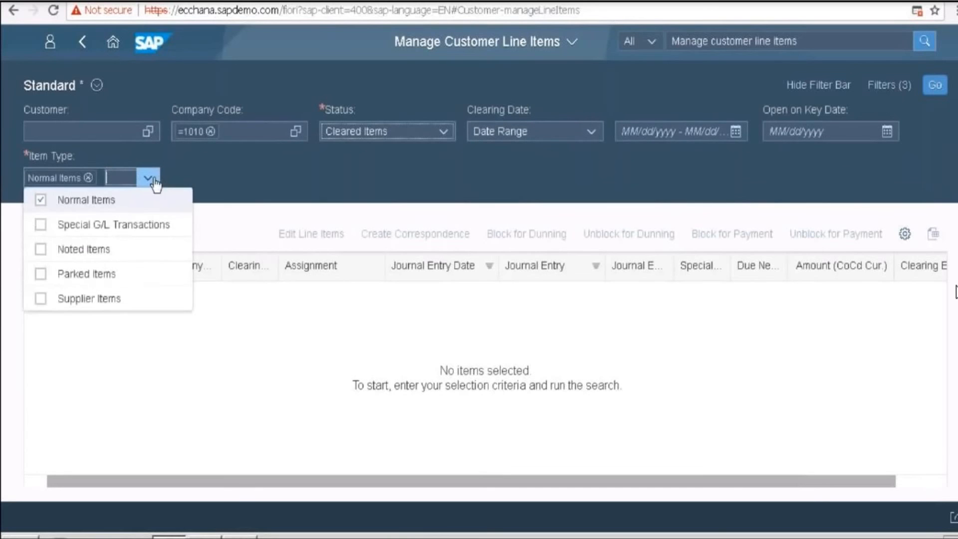
click(114, 299)
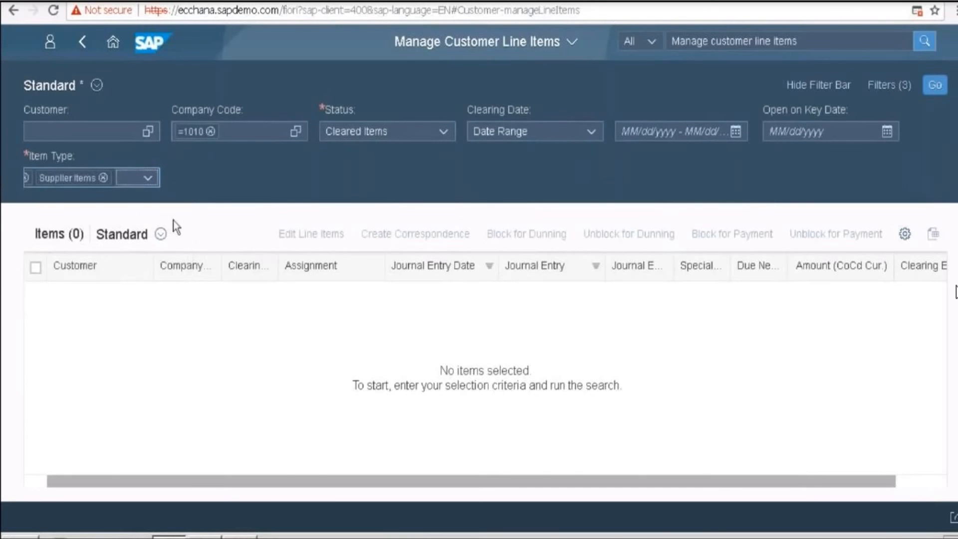
click(924, 85)
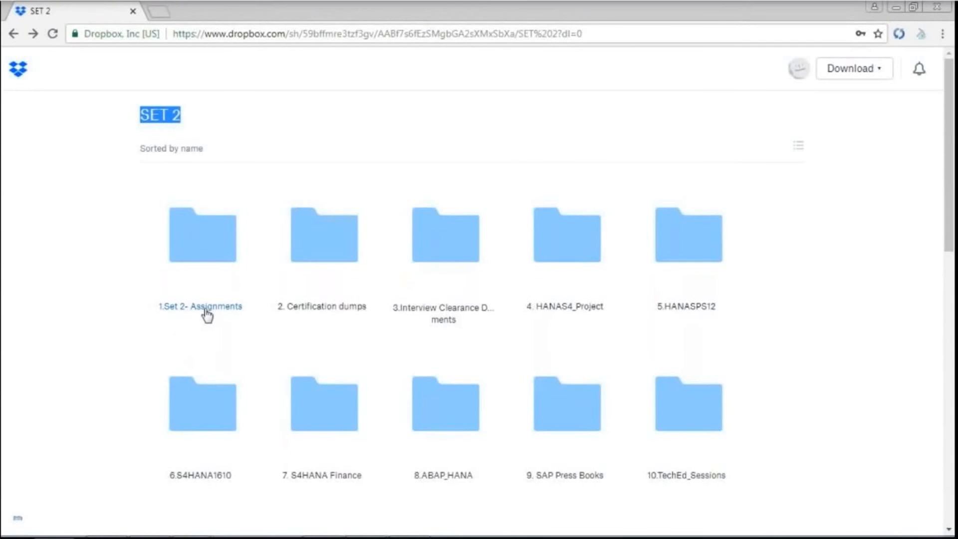
- In Dropbox, open 17.Customer Vs Vendor Integration.docx from 1.Set 2- Assignments, 4.S4HANA Assignments, S4Hana_Finance
click(207, 309)
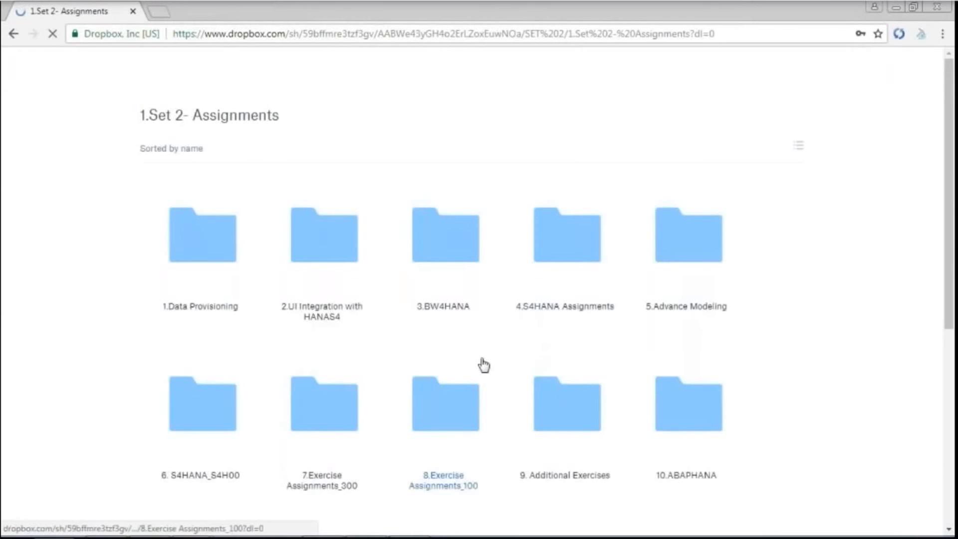
click(554, 313)
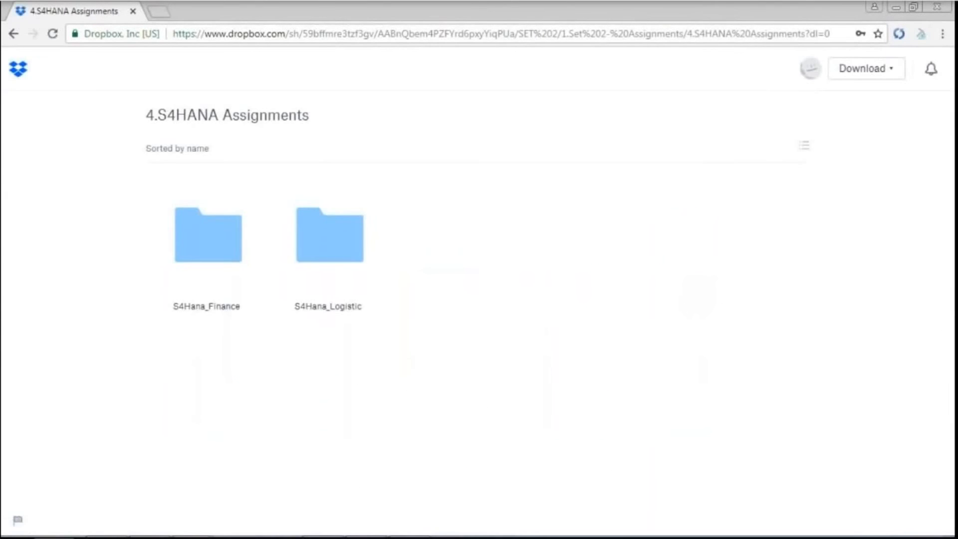
click(195, 307)
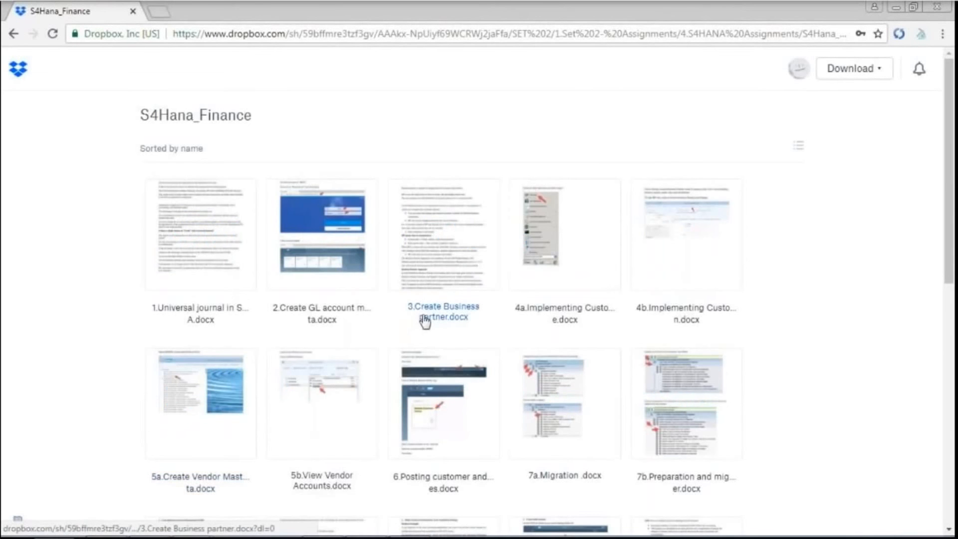
scroll(425, 321, down, 2)
scroll(425, 322, down, 4)
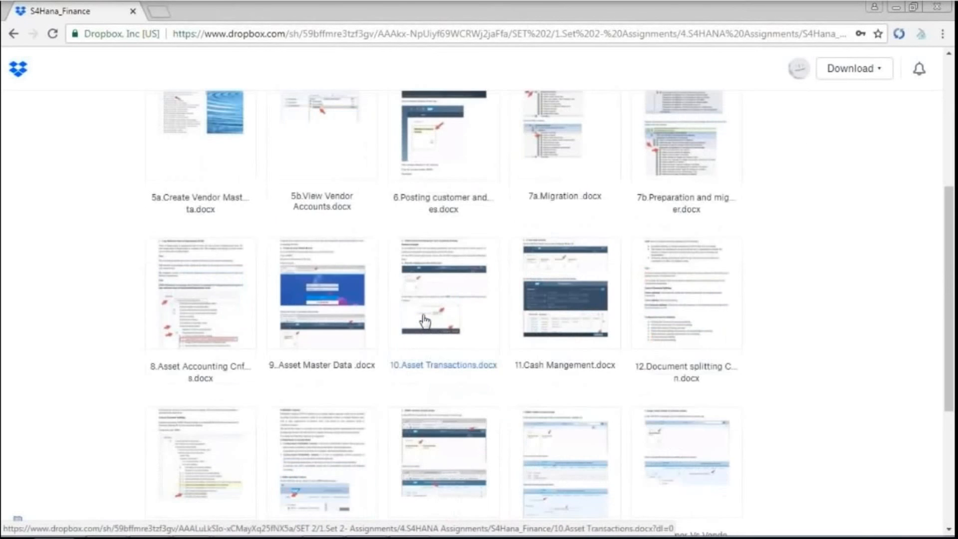
scroll(424, 321, down, 1)
scroll(425, 321, down, 3)
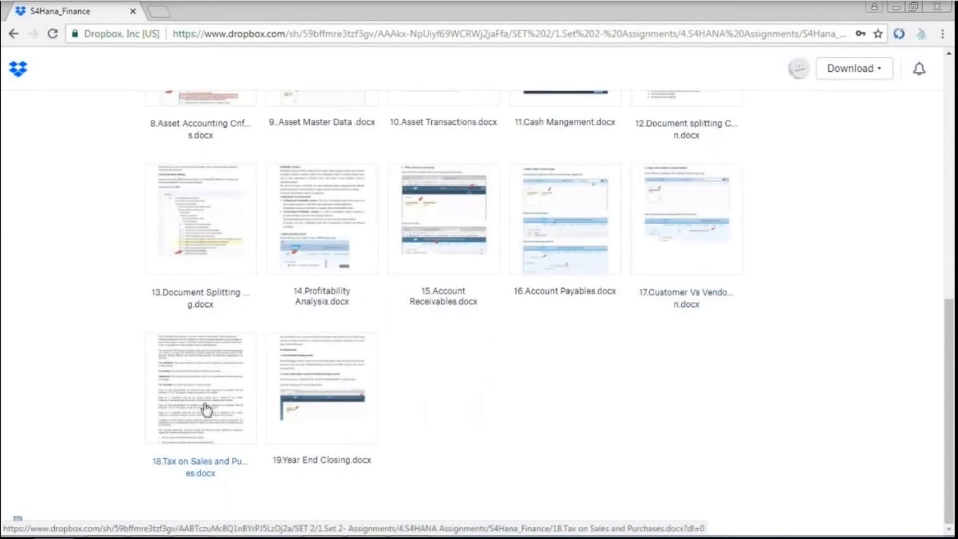
click(683, 300)
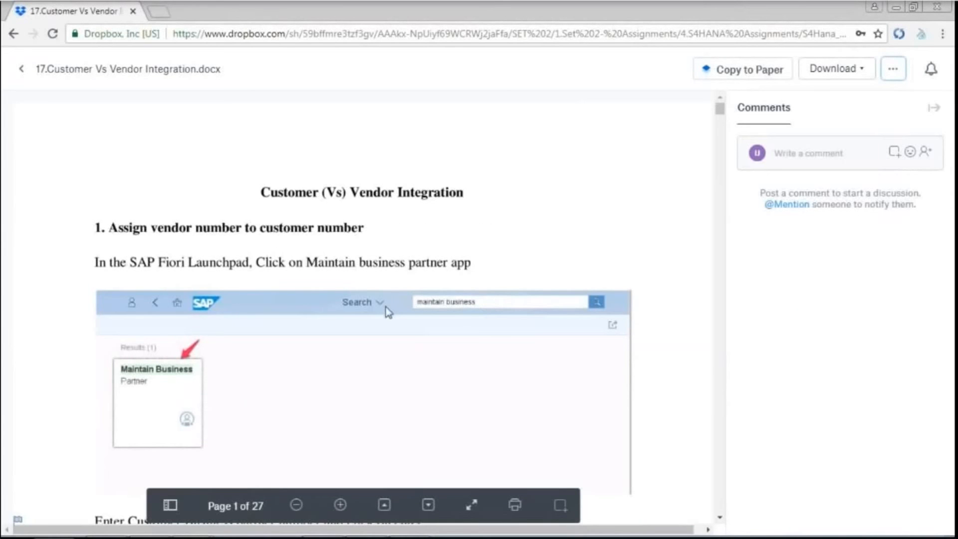
- Read the document's opening instructions on assigning the vendor number to the customer, through the Customer: General Data section on page 2
scroll(369, 313, down, 2)
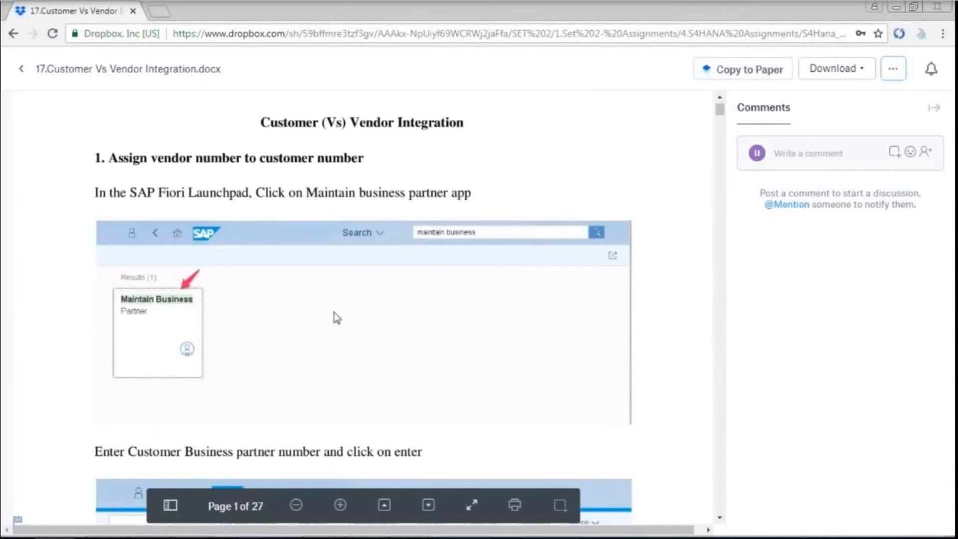
scroll(360, 310, down, 2)
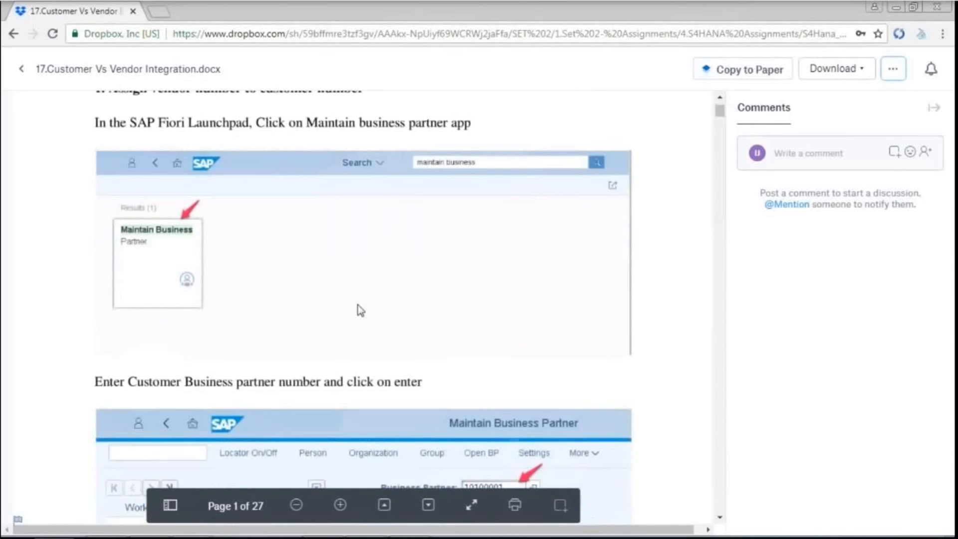
scroll(359, 310, up, 4)
scroll(342, 300, down, 2)
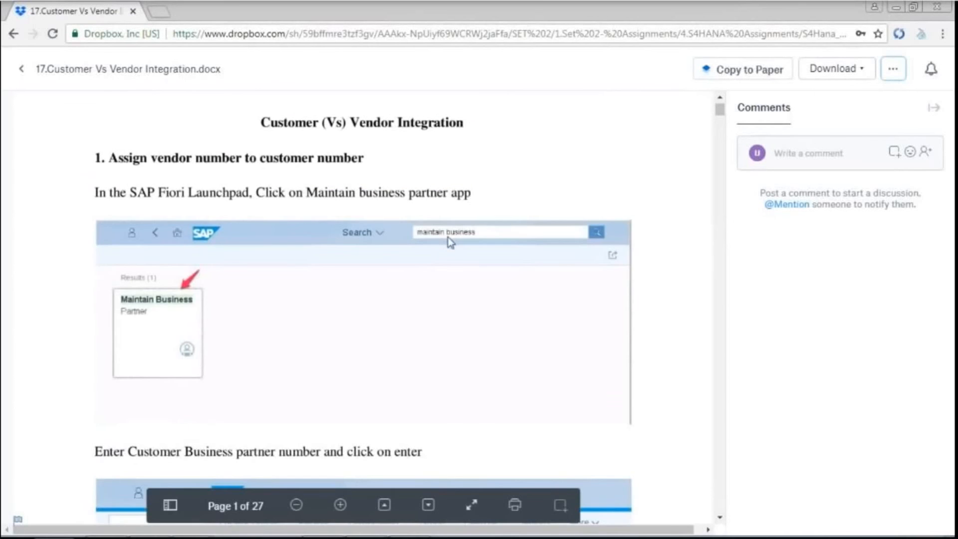
scroll(232, 344, down, 1)
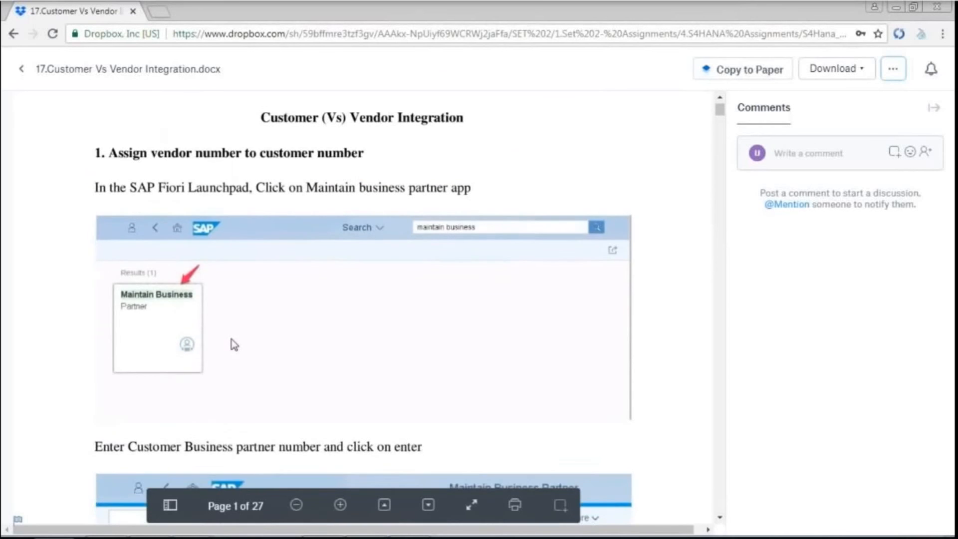
scroll(234, 344, down, 8)
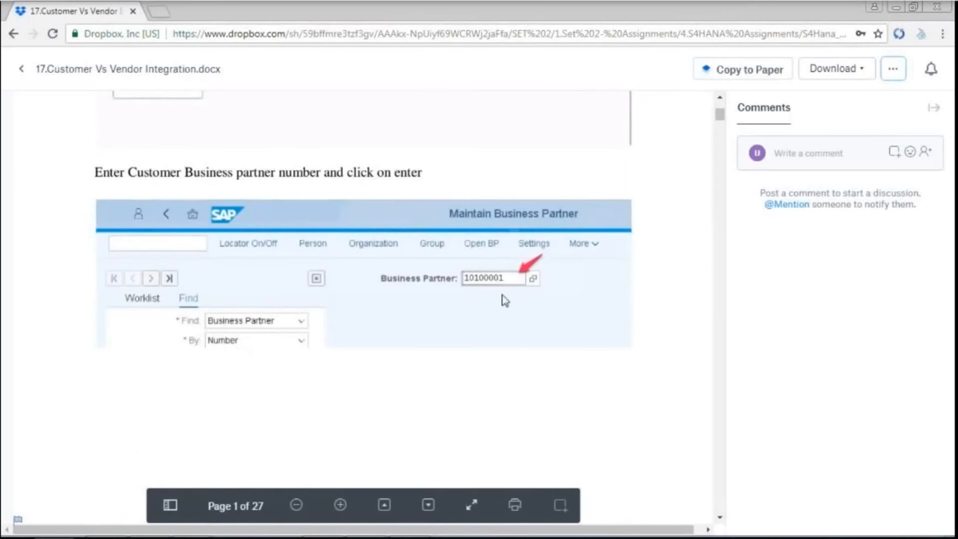
scroll(456, 300, down, 1)
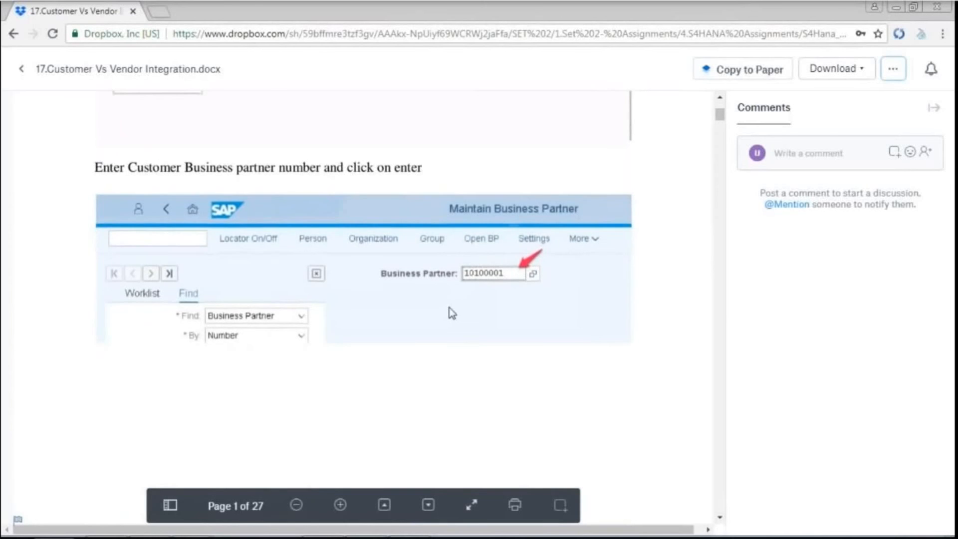
scroll(452, 313, down, 15)
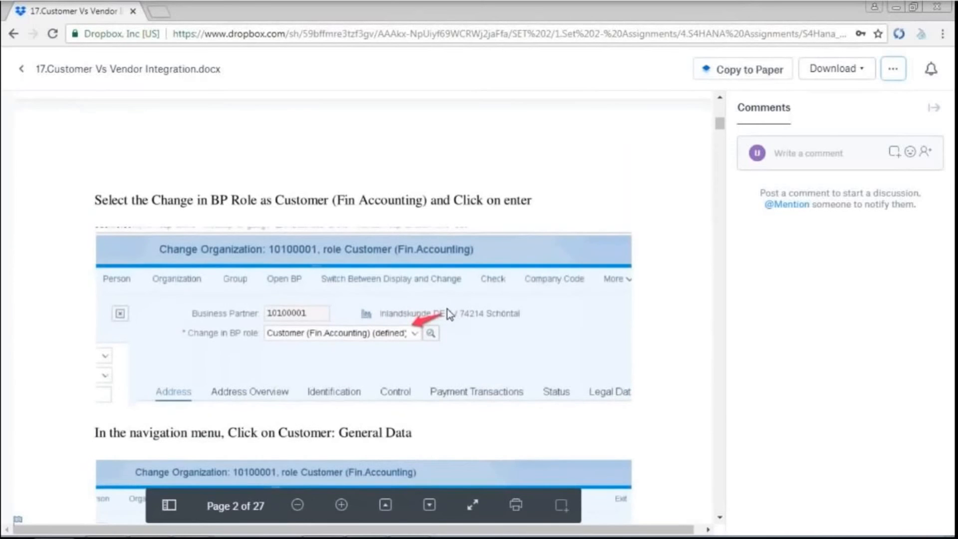
scroll(447, 309, down, 5)
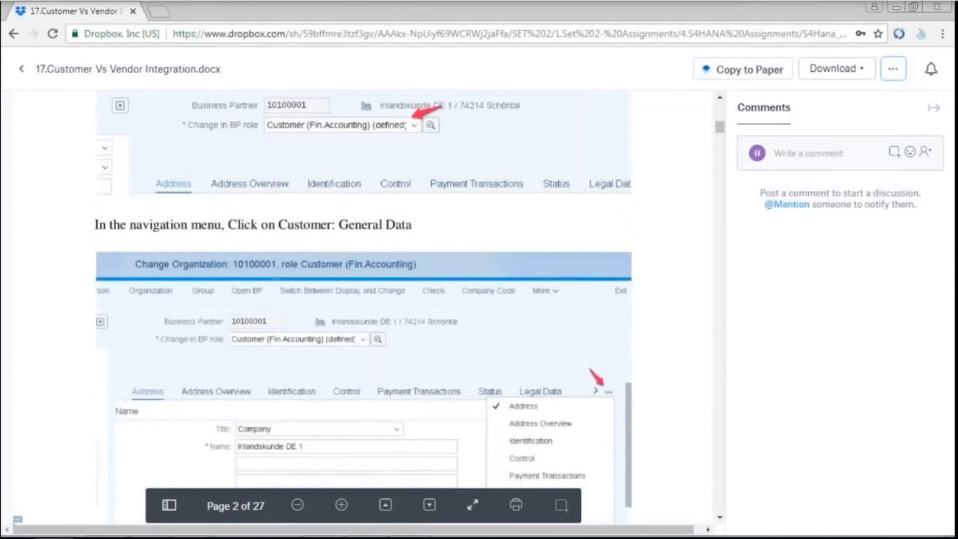
scroll(480, 297, down, 2)
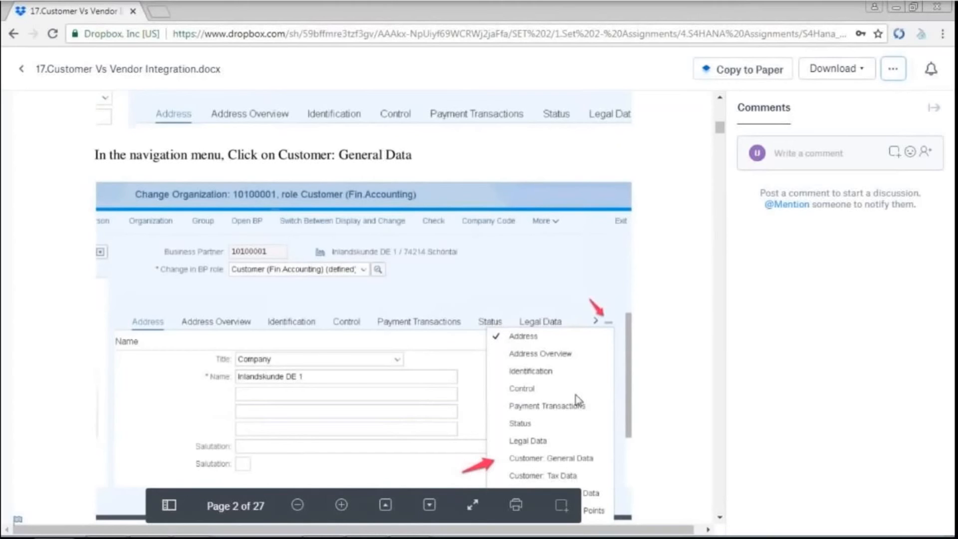
scroll(574, 395, down, 2)
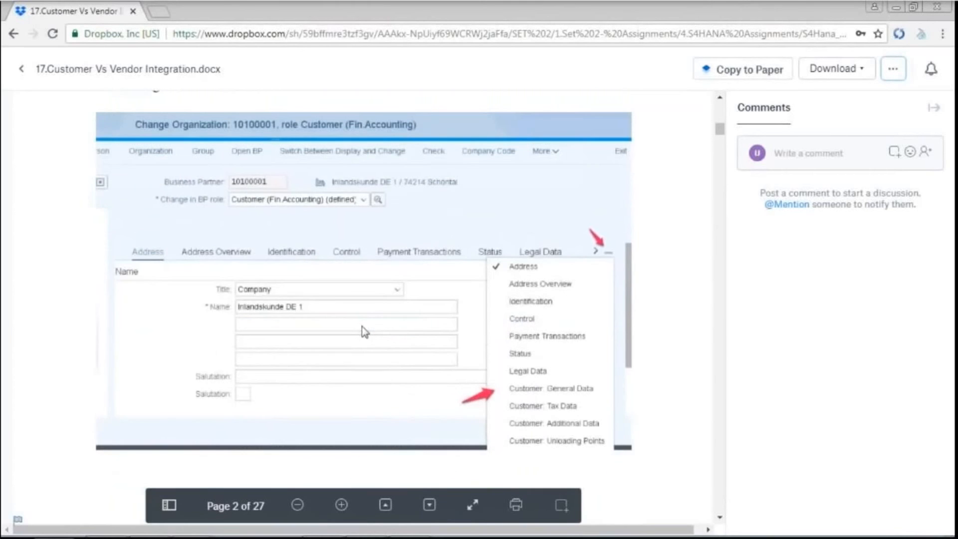